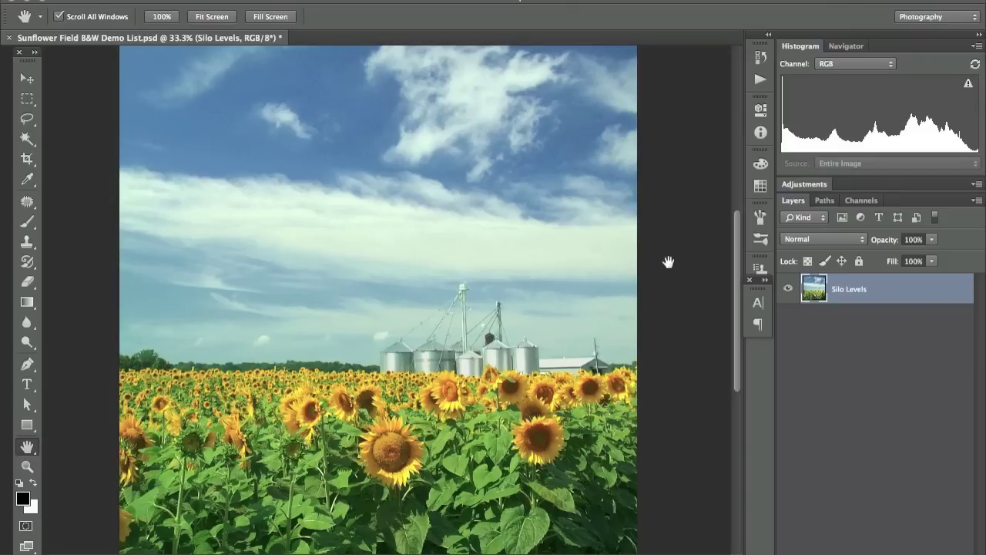
# Step: Convert the sunflower image to Grayscale mode and discard its color information
pyautogui.click(202, 0)
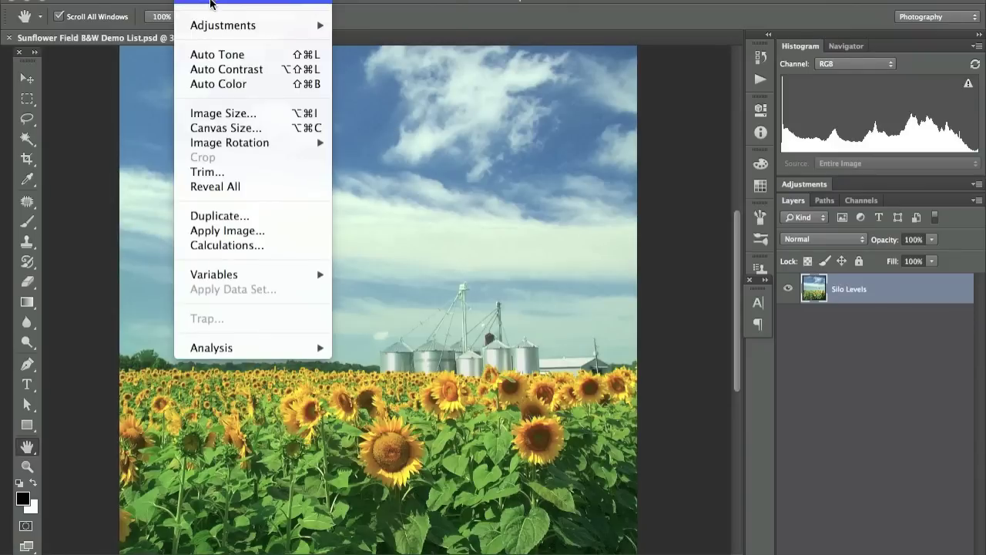
pyautogui.moveTo(214, 2)
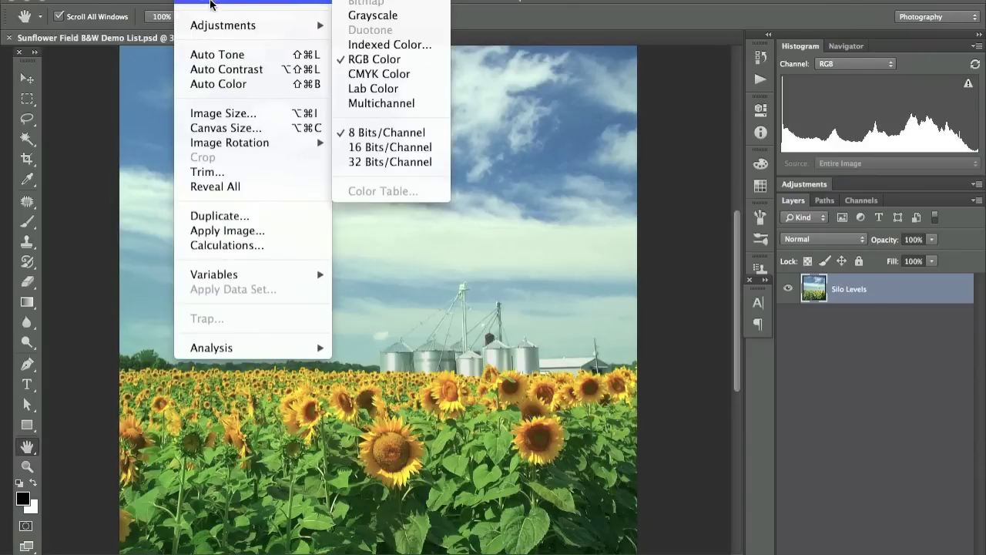
pyautogui.click(353, 15)
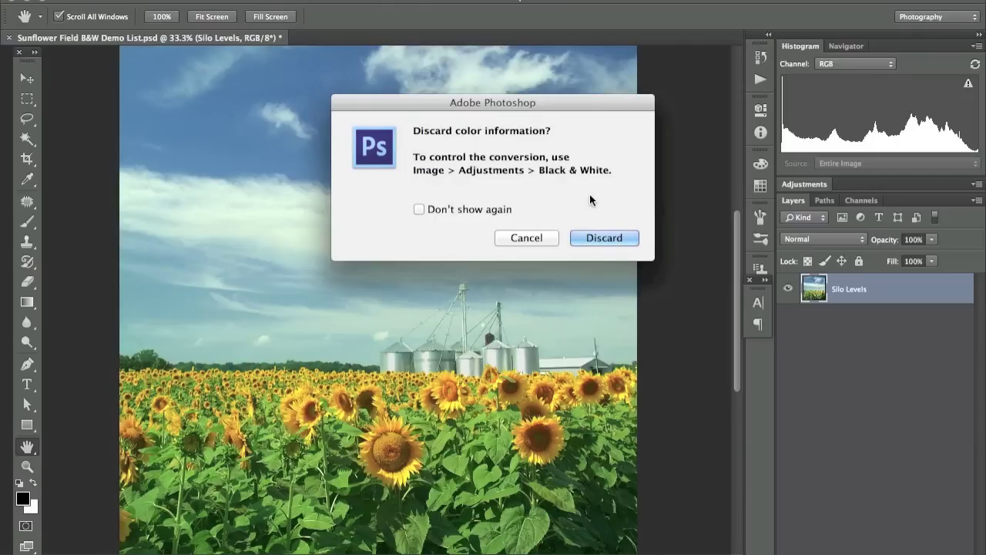
pyautogui.click(598, 238)
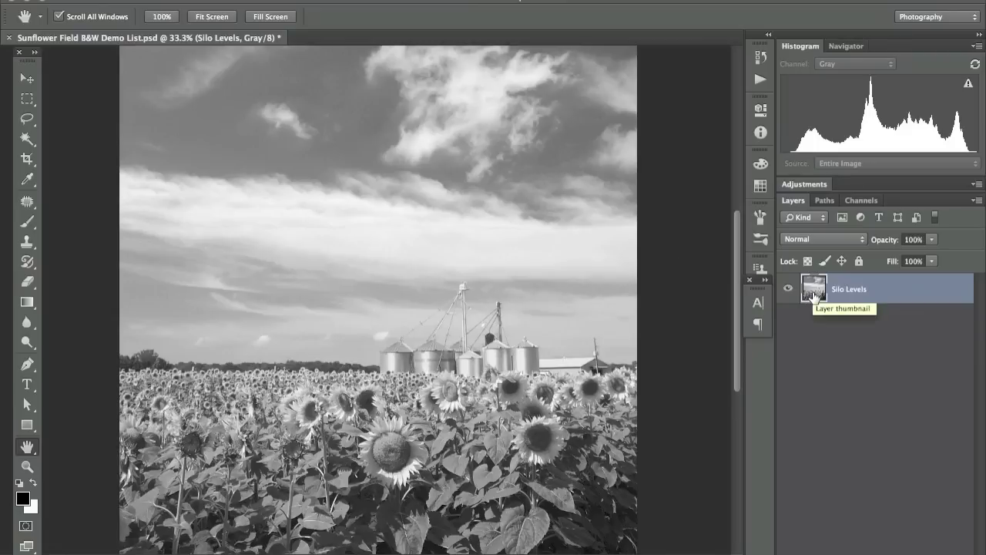
# Step: Duplicate the Silo Levels layer and set the copy's blend mode to Overlay
pyautogui.moveTo(814, 295); pyautogui.dragTo(825, 554)
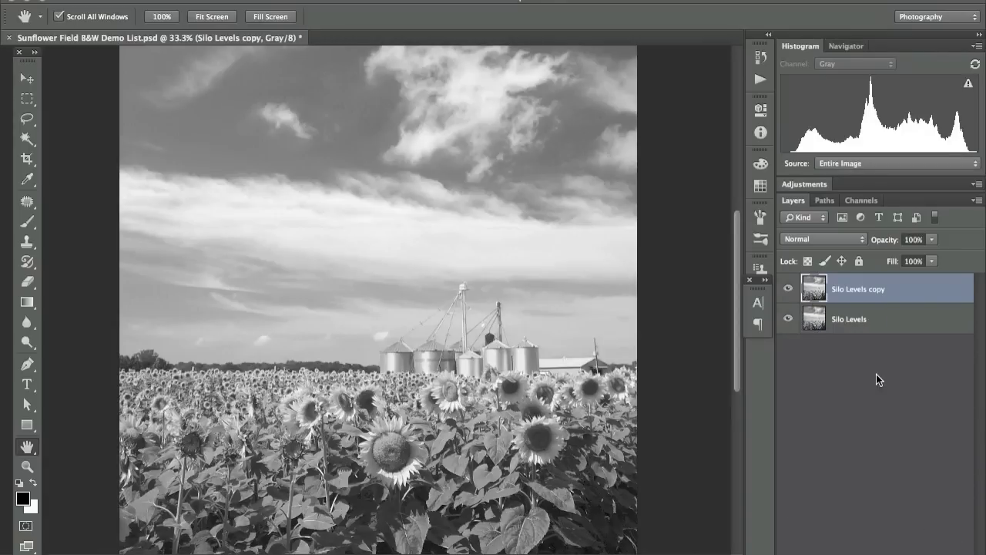
pyautogui.click(827, 238)
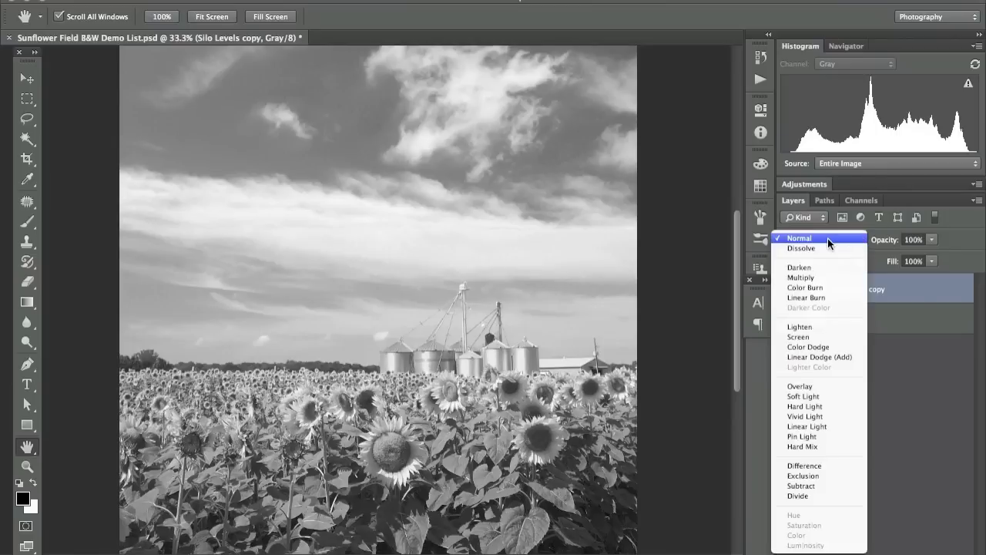
pyautogui.click(823, 385)
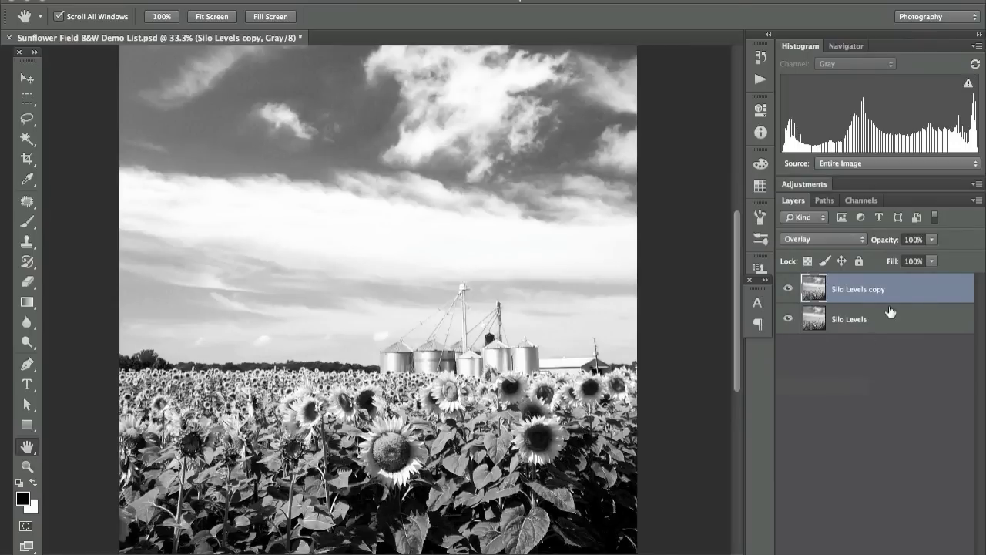
# Step: Lower the layer copy's opacity to 44% and toggle its visibility to compare the contrast
pyautogui.click(932, 239)
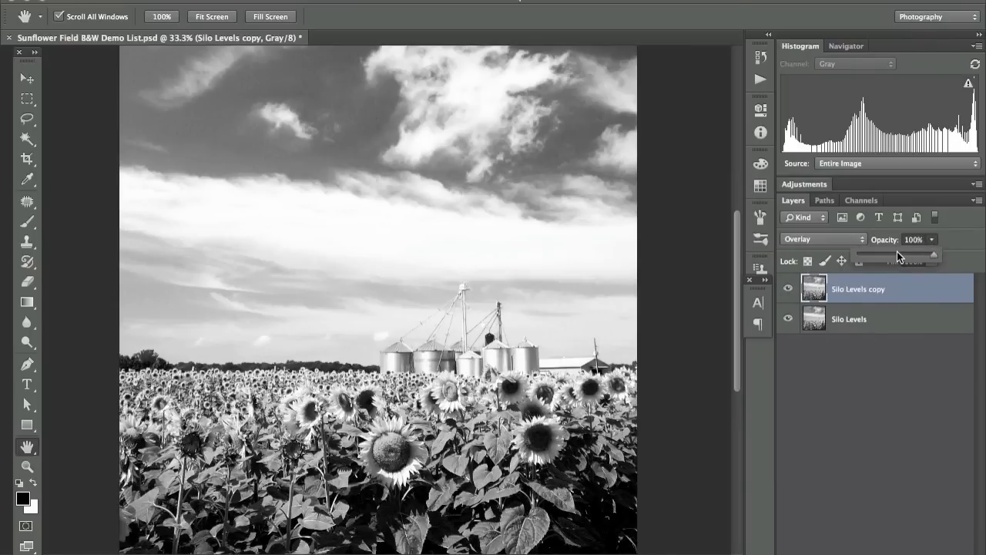
pyautogui.click(897, 251)
pyautogui.moveTo(891, 255); pyautogui.dragTo(890, 255)
pyautogui.click(788, 289)
pyautogui.click(788, 289)
pyautogui.click(788, 289)
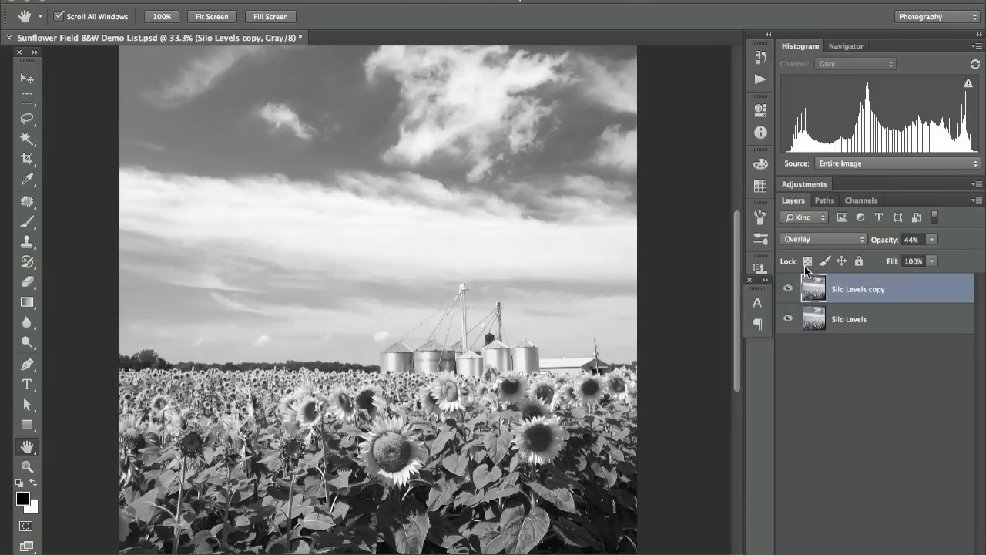
# Step: Change the layer copy's blend mode to Soft Light and compare the image with the copy hidden and shown
pyautogui.click(824, 242)
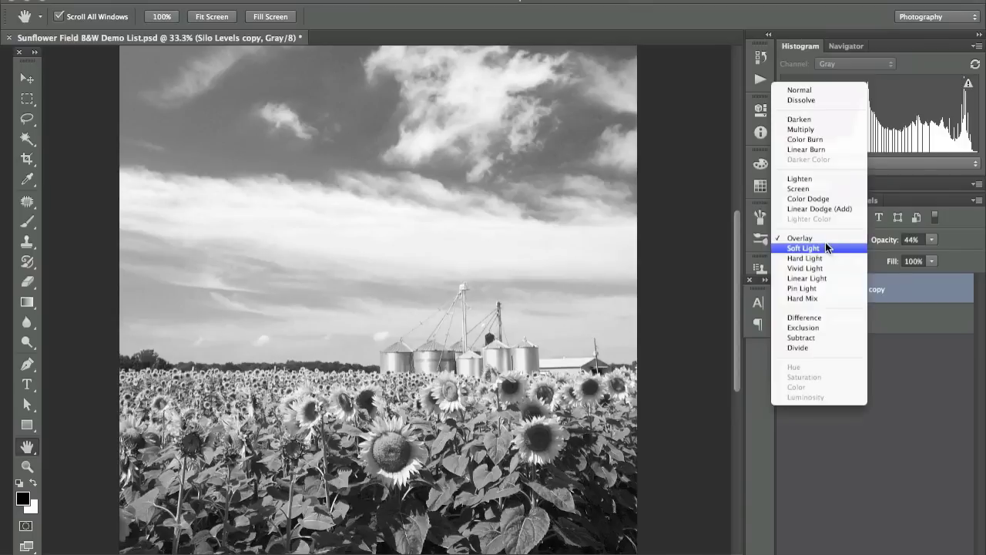
pyautogui.click(825, 244)
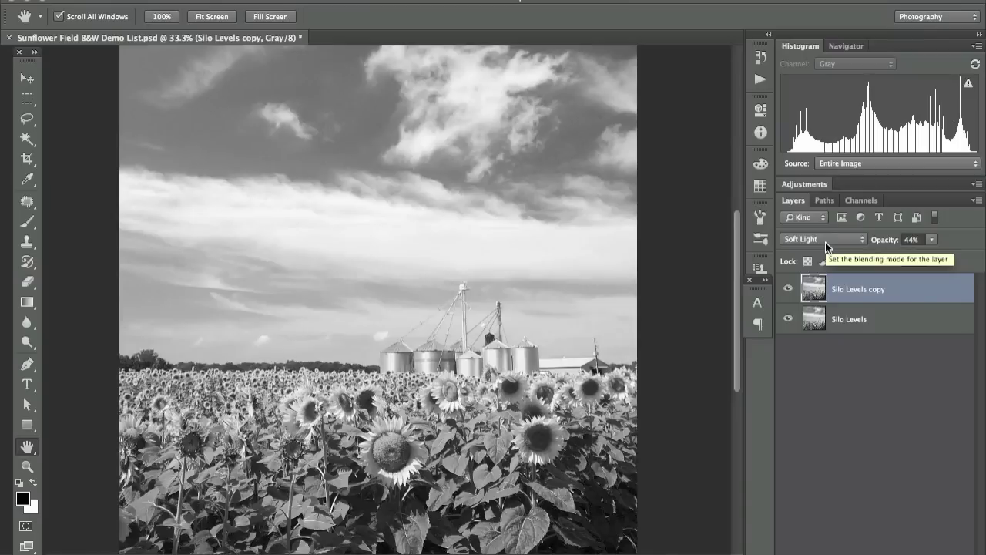
pyautogui.click(787, 289)
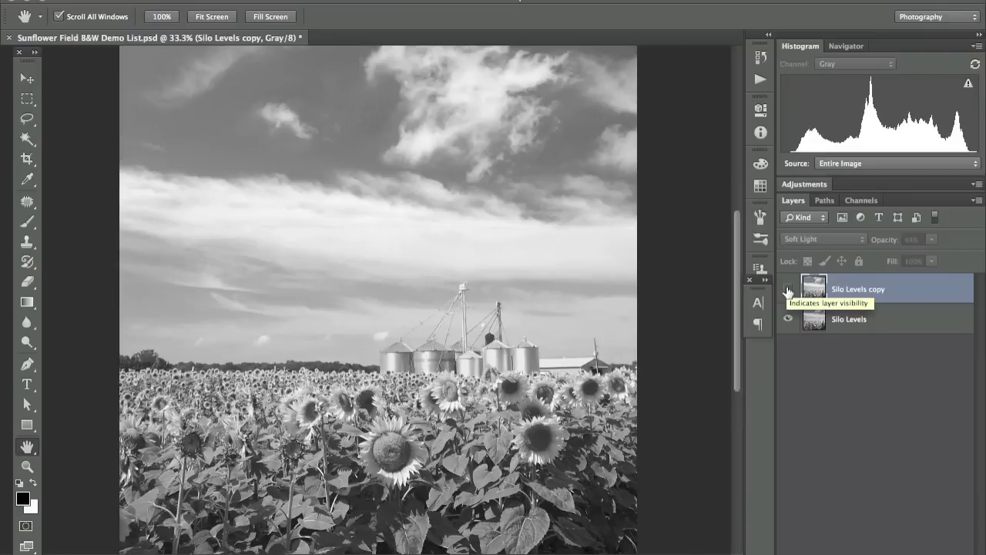
pyautogui.click(787, 290)
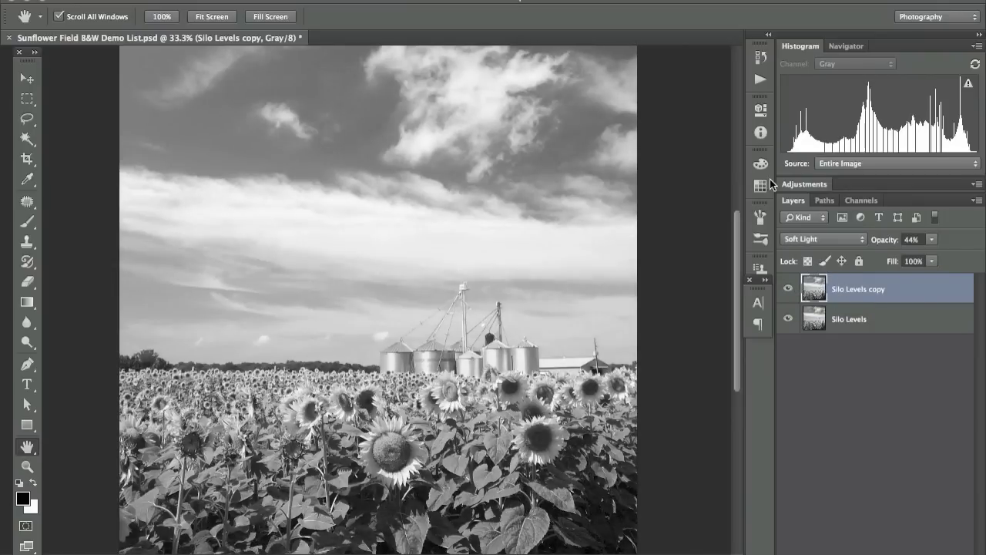
# Step: Revert the image through its history to the full-color state before the Grayscale conversion
pyautogui.click(760, 57)
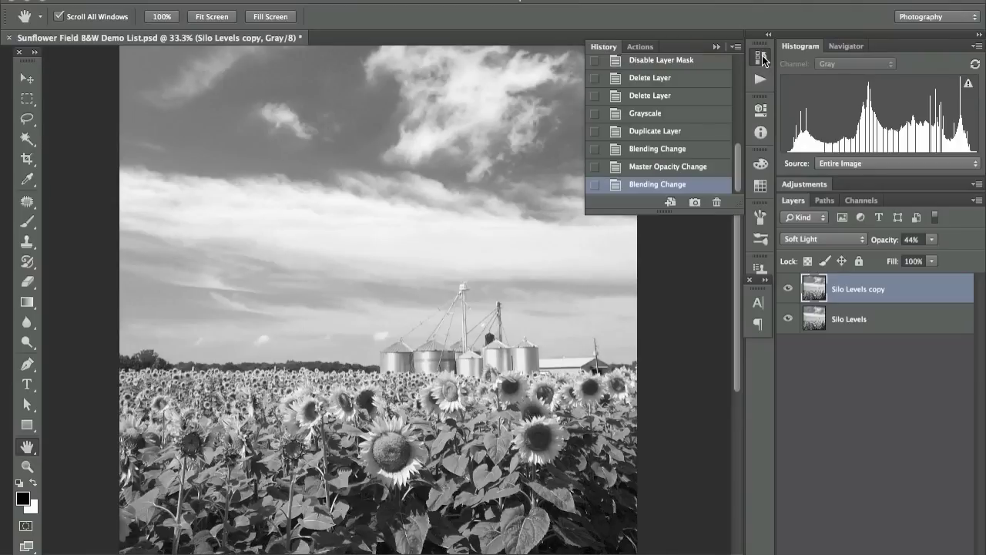
pyautogui.click(692, 97)
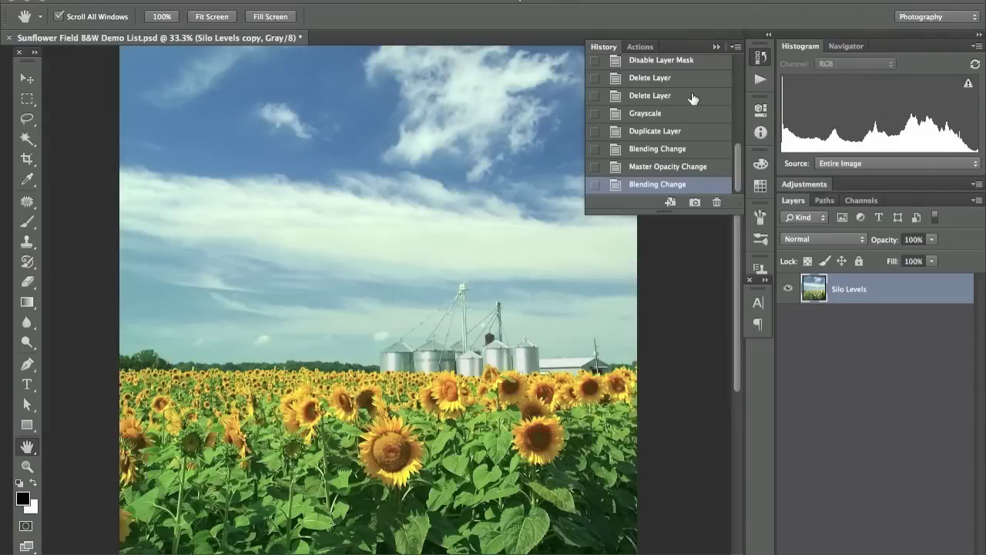
pyautogui.click(715, 48)
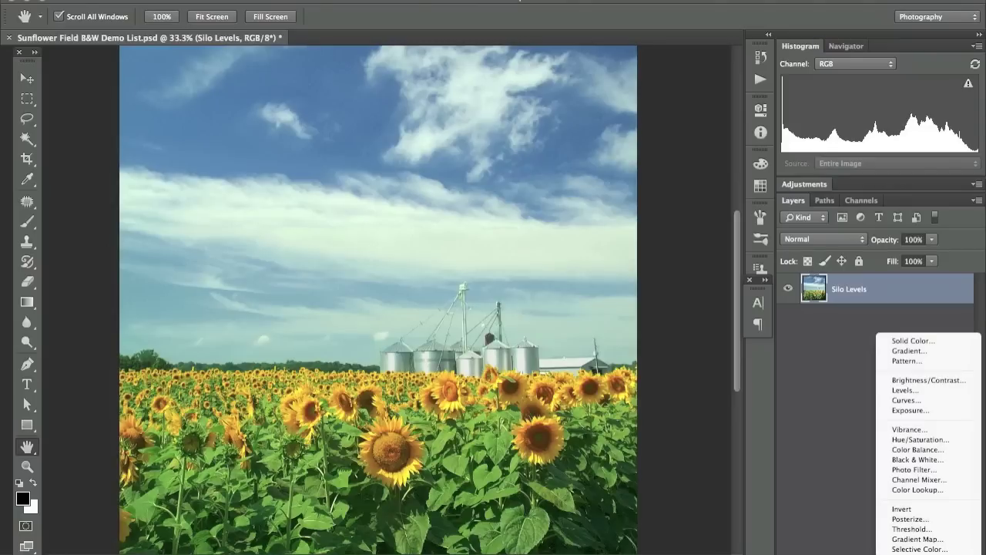
# Step: Add a Hue/Saturation adjustment layer above Silo Levels, set its Saturation to -100 and activate on-image adjustment
pyautogui.click(927, 441)
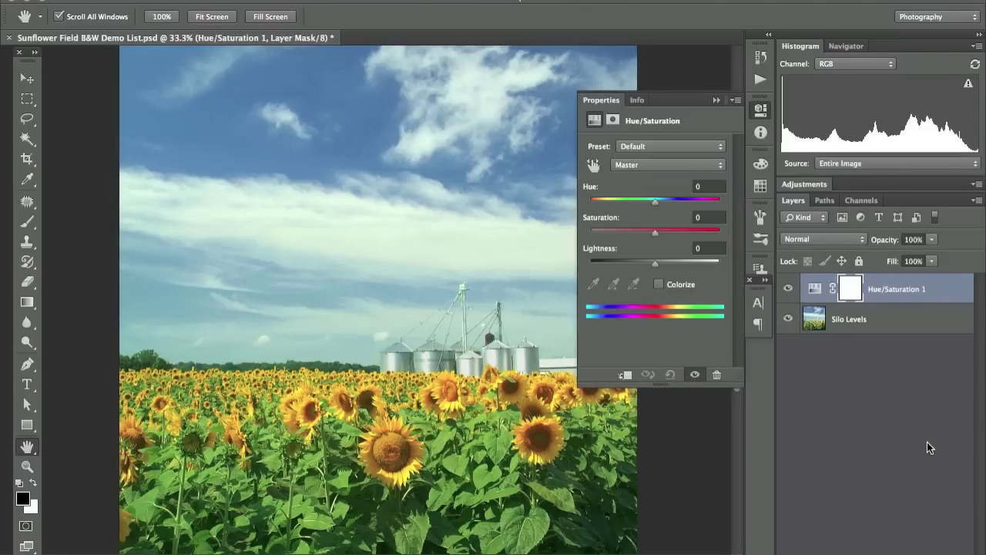
pyautogui.moveTo(655, 232); pyautogui.dragTo(569, 225)
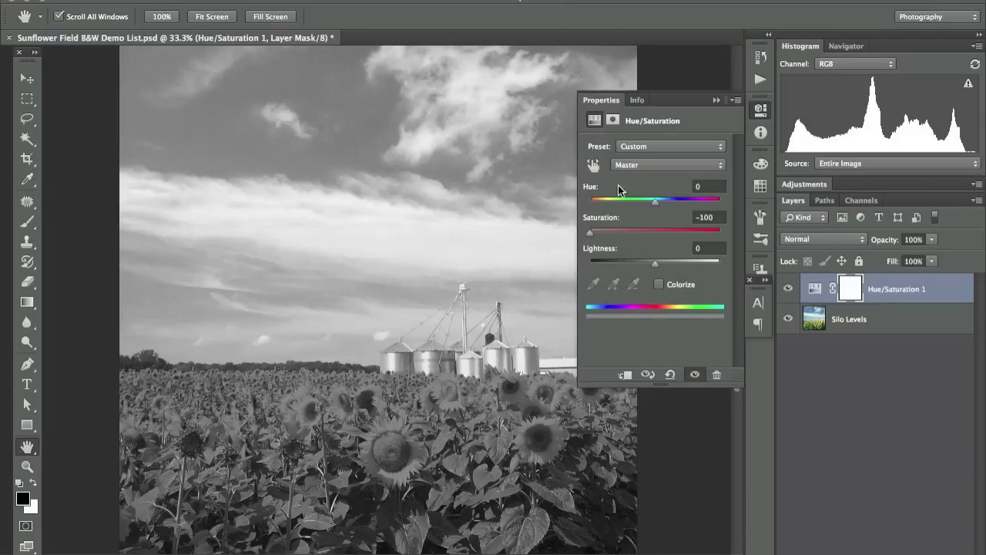
pyautogui.click(592, 165)
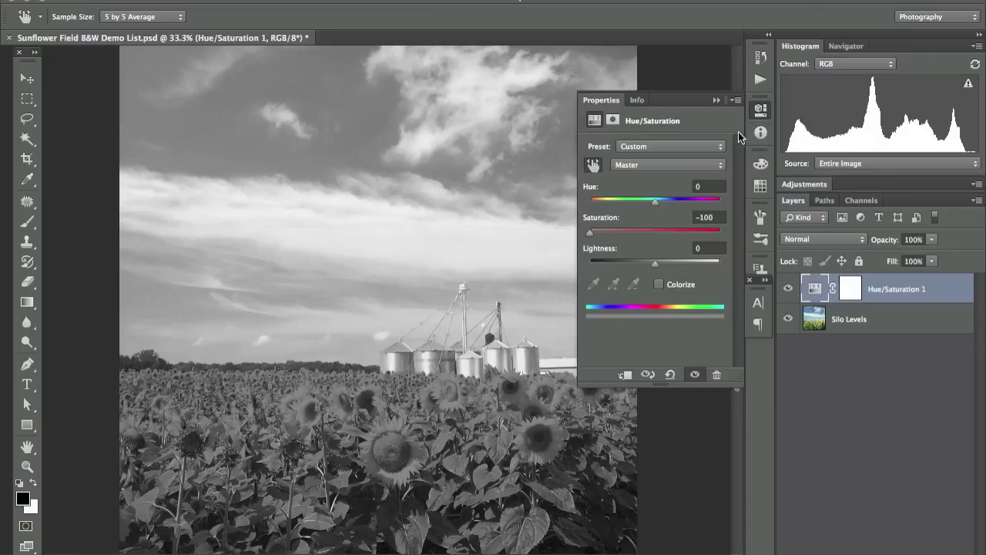
# Step: Revert the image through its history to the state before the Hue/Saturation layer was added
pyautogui.click(716, 100)
pyautogui.click(760, 59)
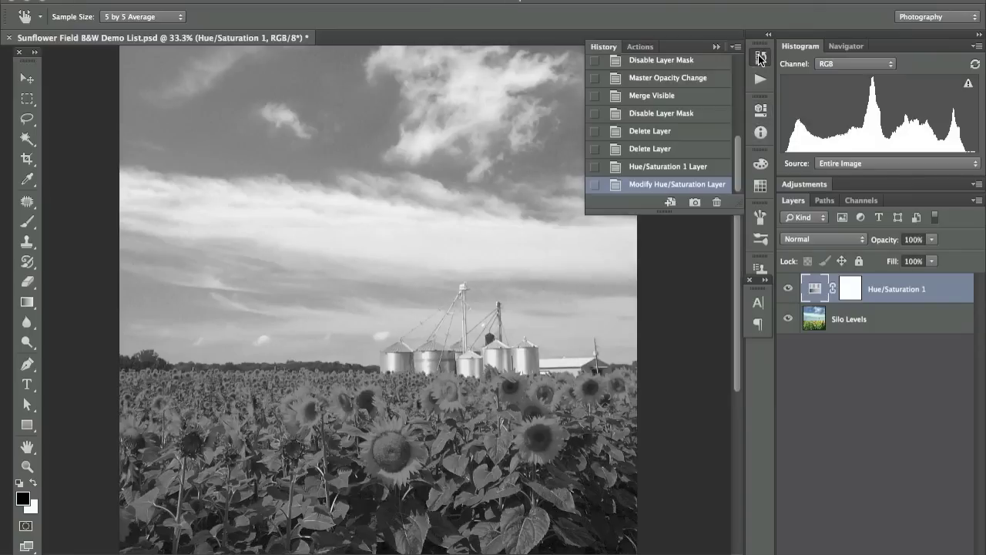
pyautogui.click(700, 153)
pyautogui.click(700, 153)
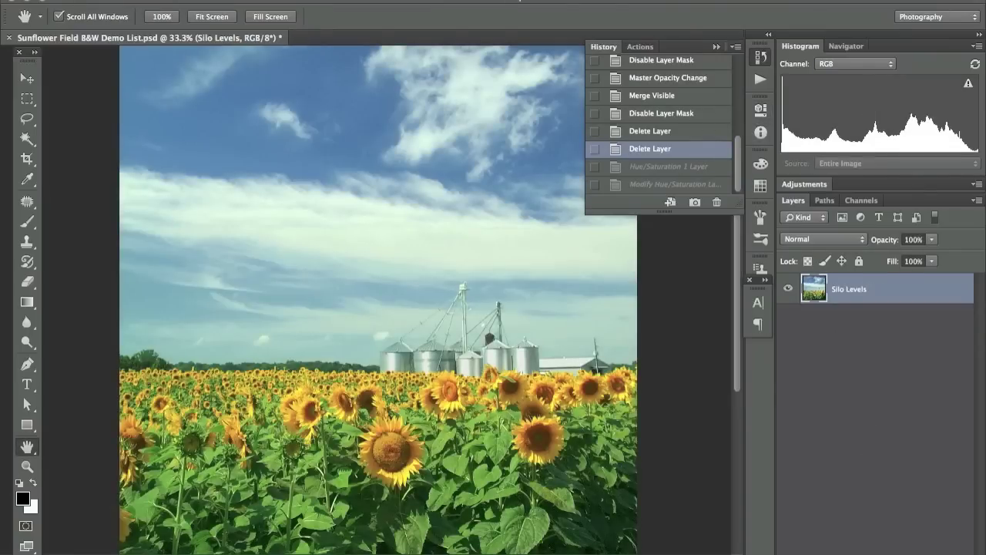
# Step: Add a Hue/Saturation adjustment layer above Silo Levels with default settings and set its blend mode to Color
pyautogui.click(878, 553)
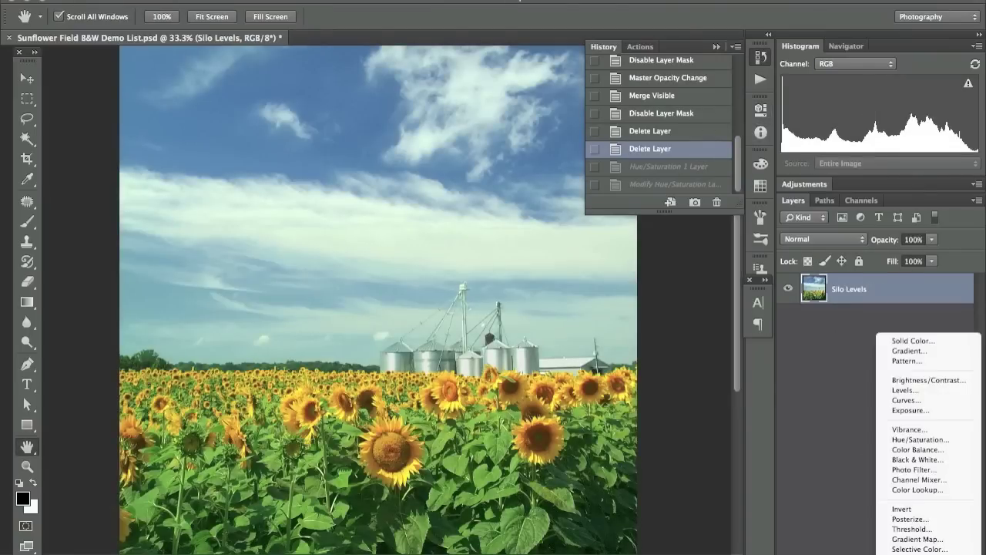
pyautogui.click(898, 440)
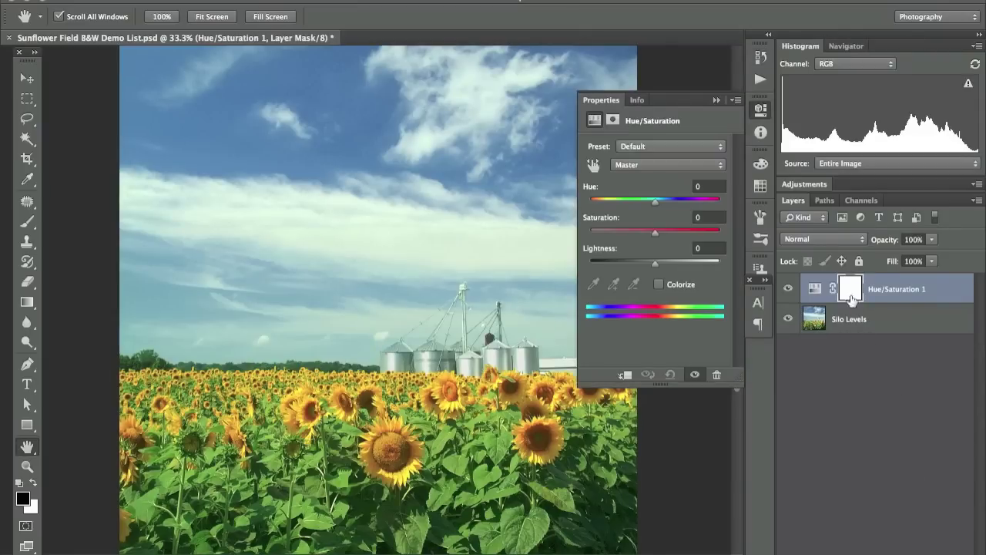
pyautogui.click(842, 240)
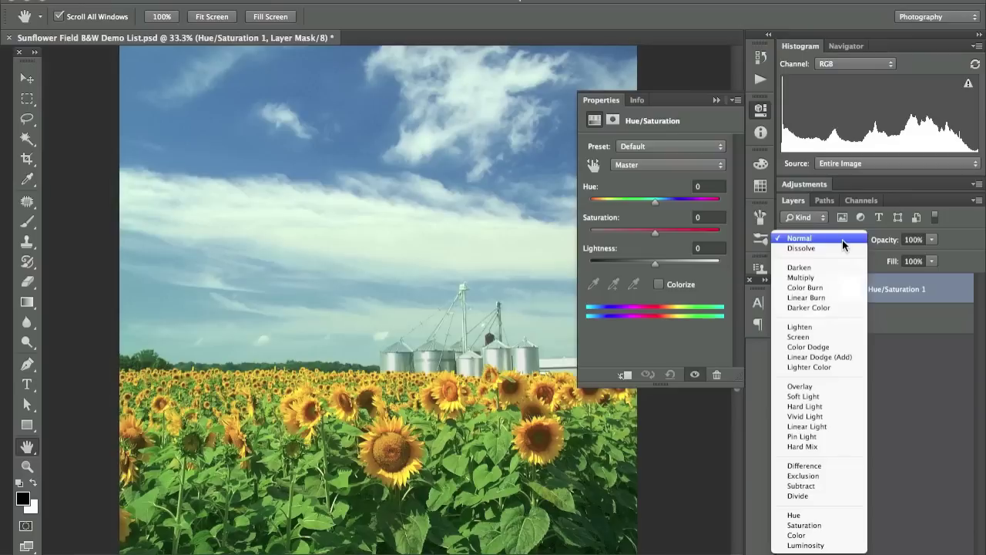
pyautogui.click(811, 535)
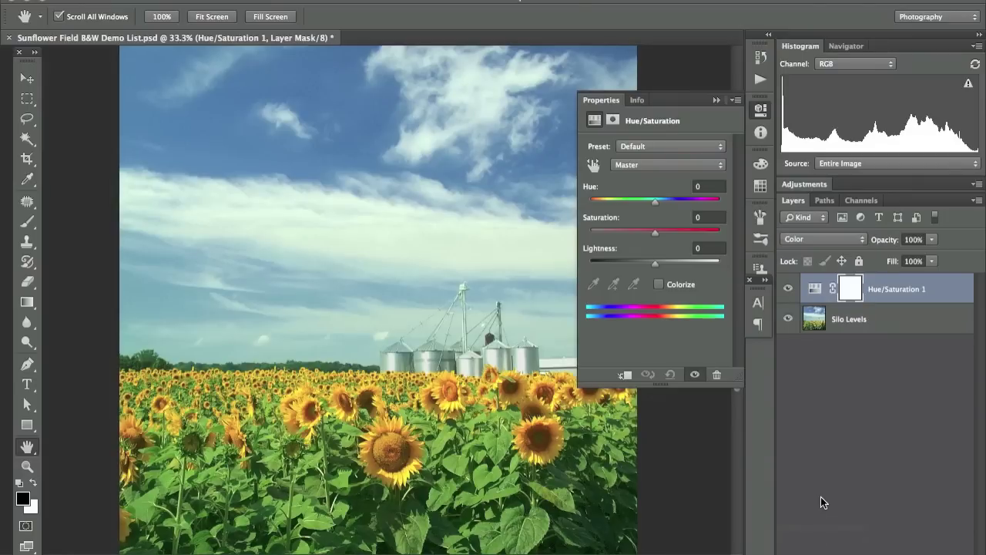
# Step: Add a second Hue/Saturation adjustment layer above the first and set its Saturation to -100
pyautogui.click(878, 551)
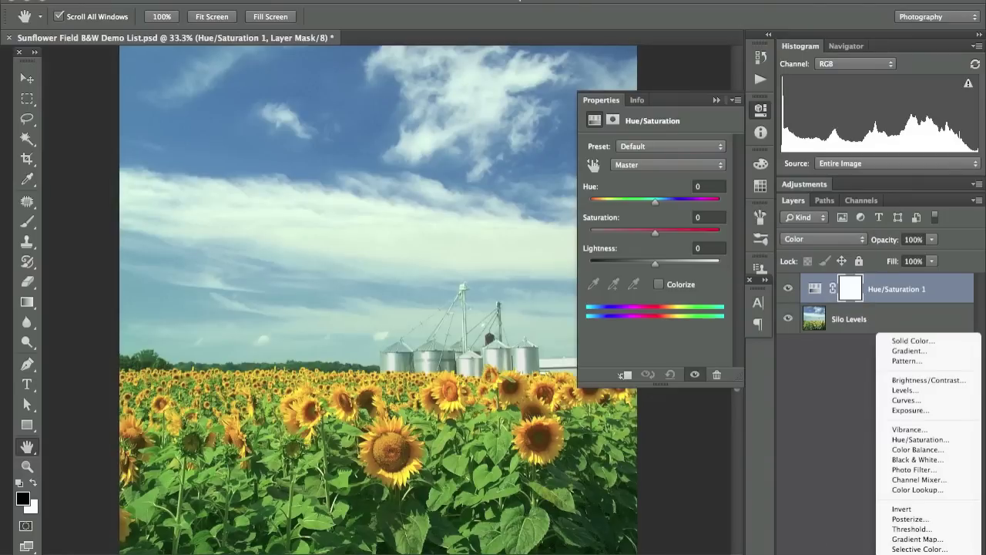
pyautogui.click(902, 440)
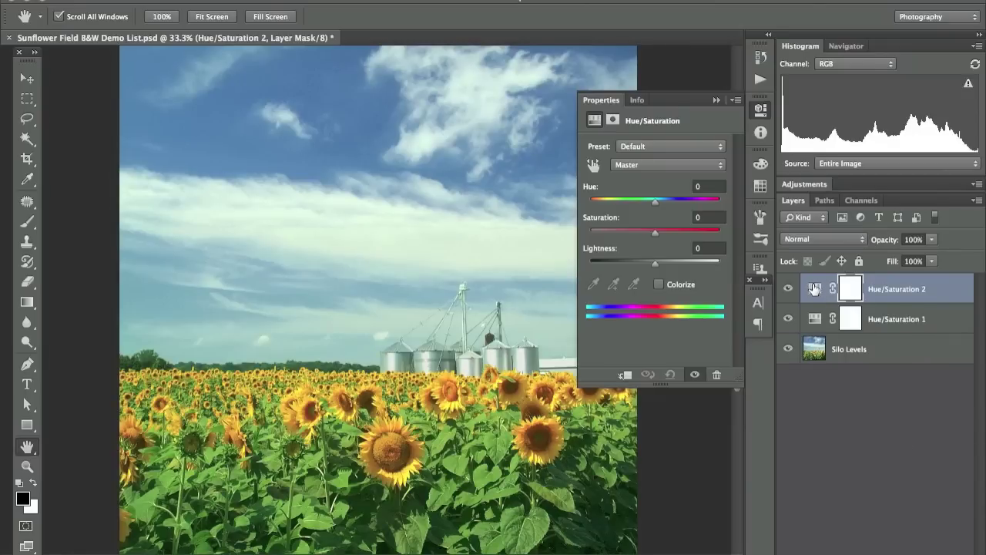
pyautogui.moveTo(652, 230); pyautogui.dragTo(580, 224)
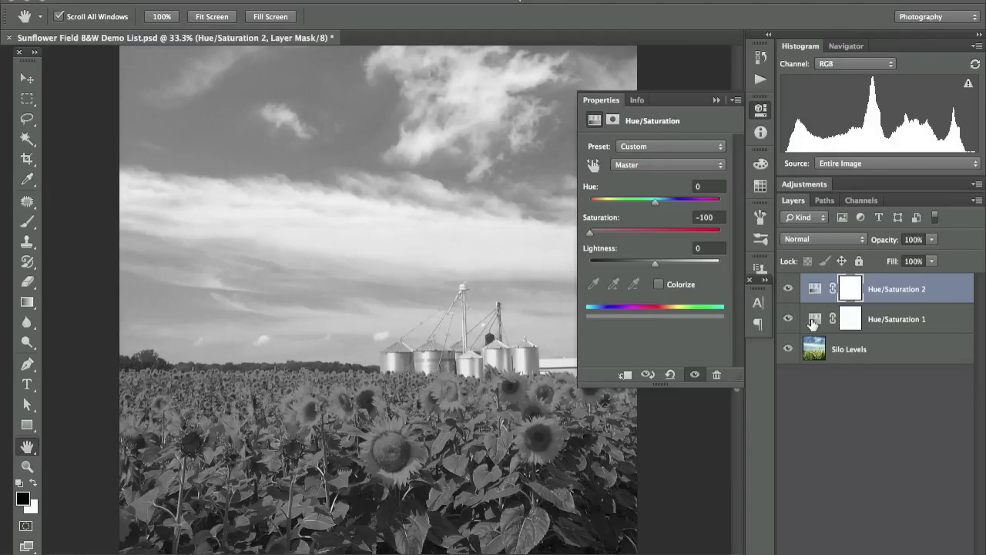
# Step: Shift the lower Hue/Saturation layer's Hue to -116 and slightly further negative, and compare the tones with that layer hidden and shown
pyautogui.click(812, 322)
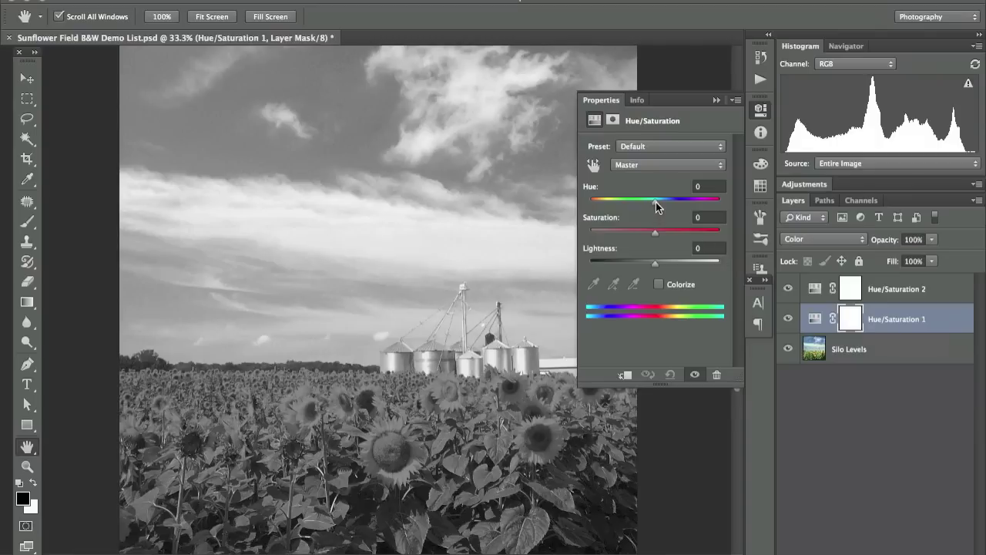
pyautogui.moveTo(655, 204); pyautogui.dragTo(605, 210)
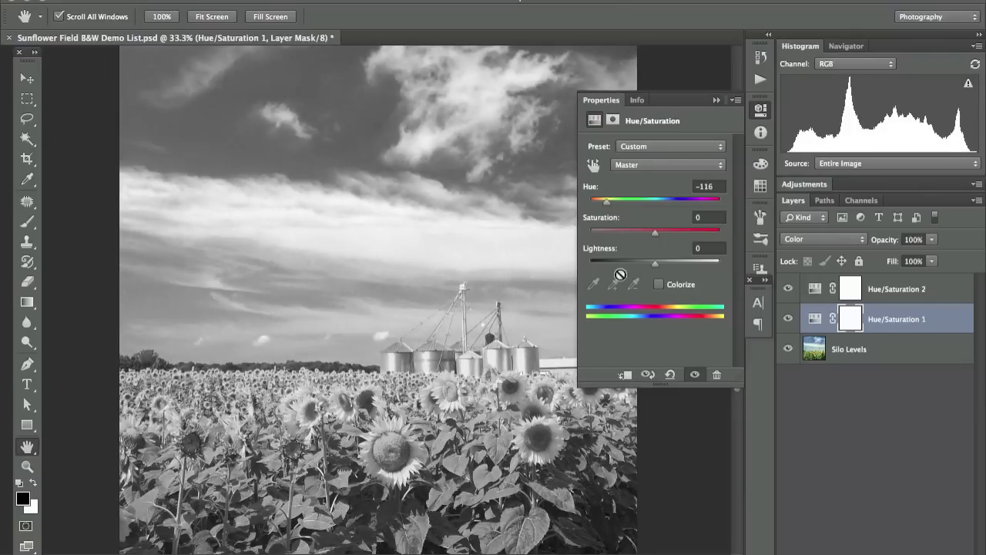
pyautogui.moveTo(608, 206); pyautogui.dragTo(602, 208)
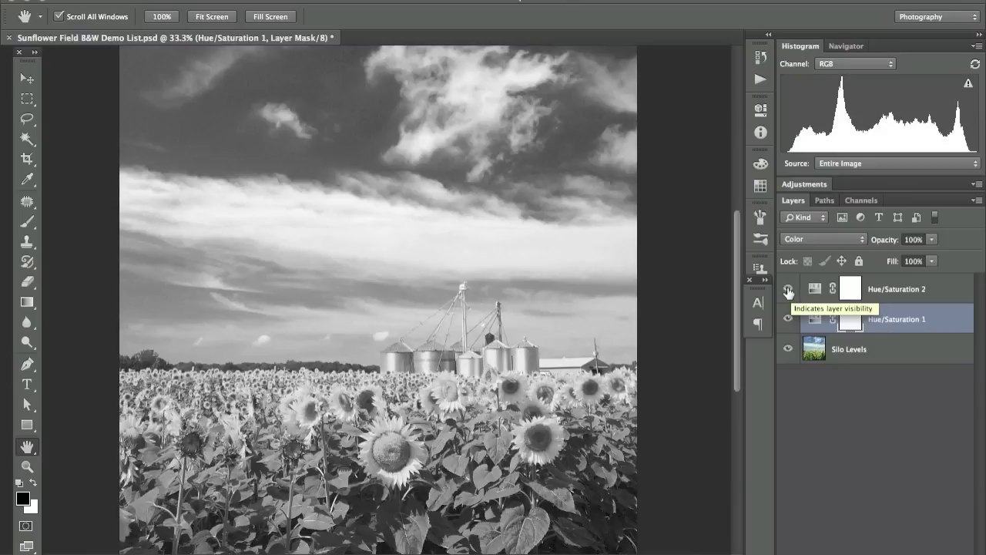
pyautogui.click(787, 317)
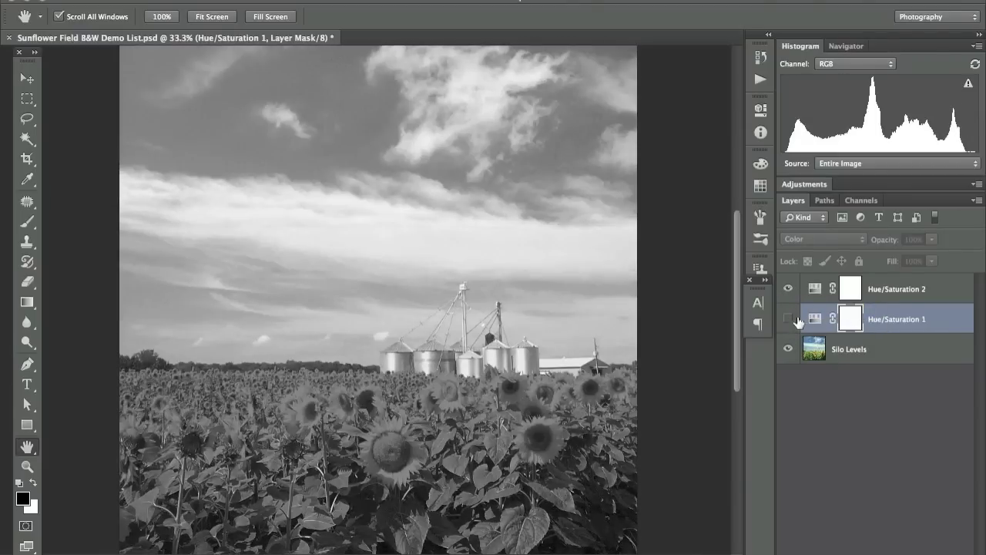
pyautogui.click(787, 318)
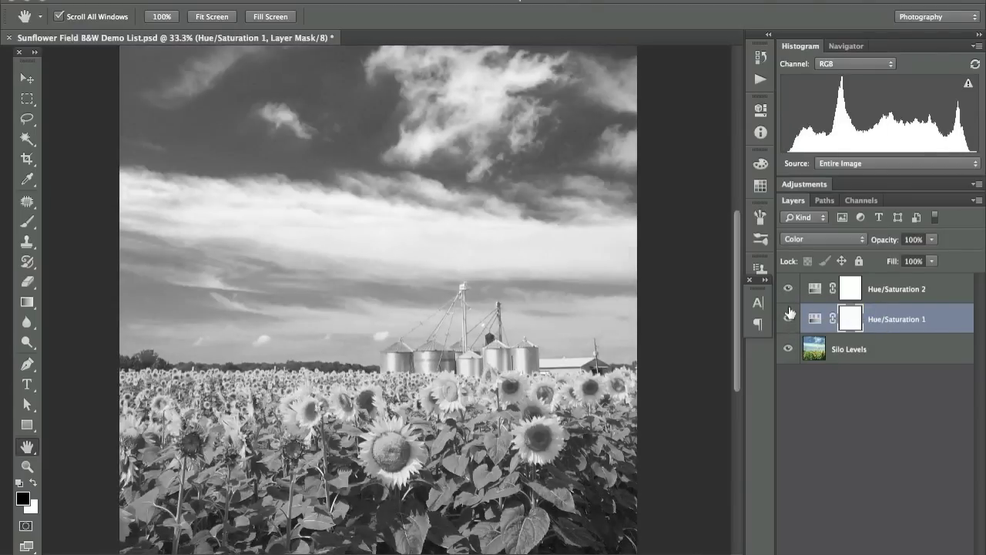
# Step: Revert the image through its history to the state before both Hue/Saturation layers were added
pyautogui.click(760, 57)
pyautogui.click(673, 95)
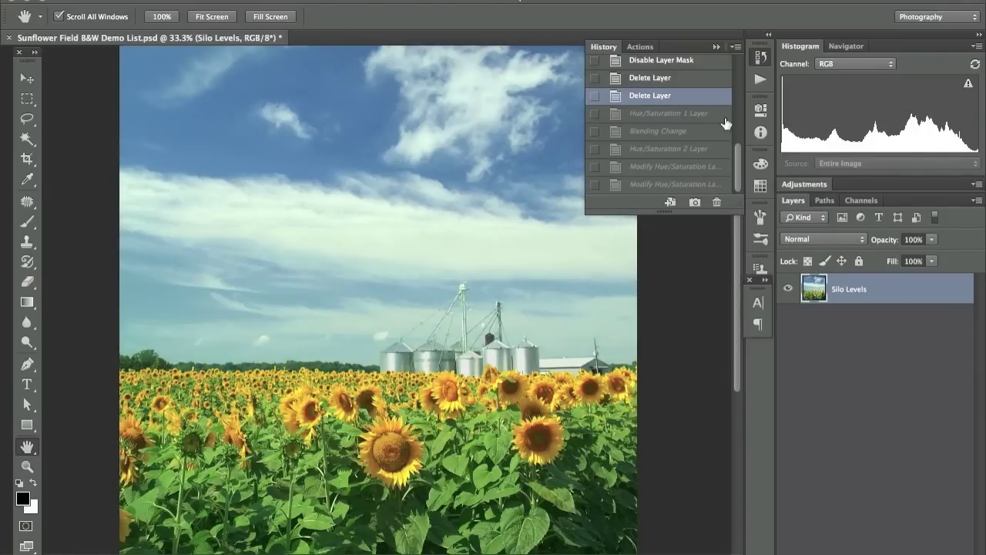
pyautogui.click(715, 47)
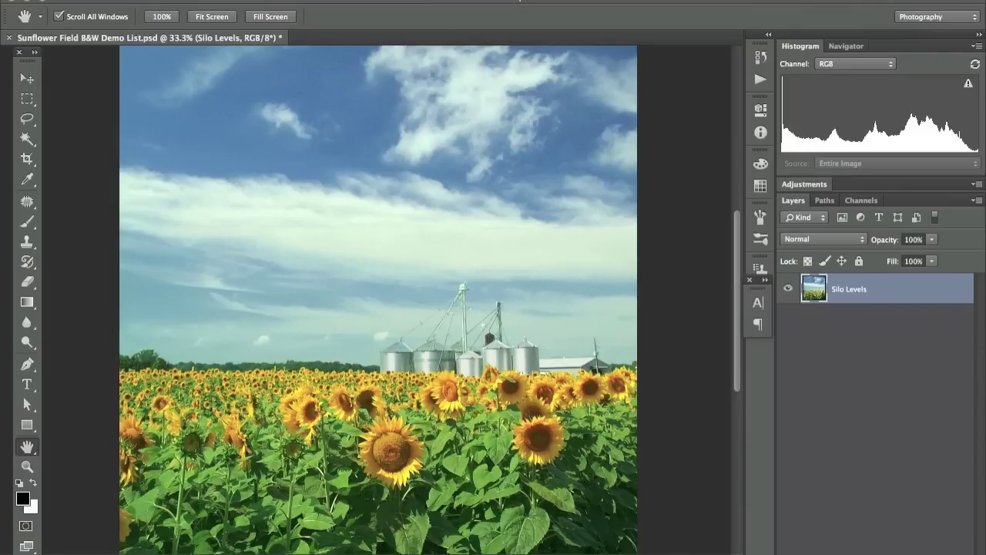
# Step: Convert the image to Lab Color mode and hide the a and b channels so only Lightness is displayed
pyautogui.click(193, 0)
pyautogui.moveTo(210, 0)
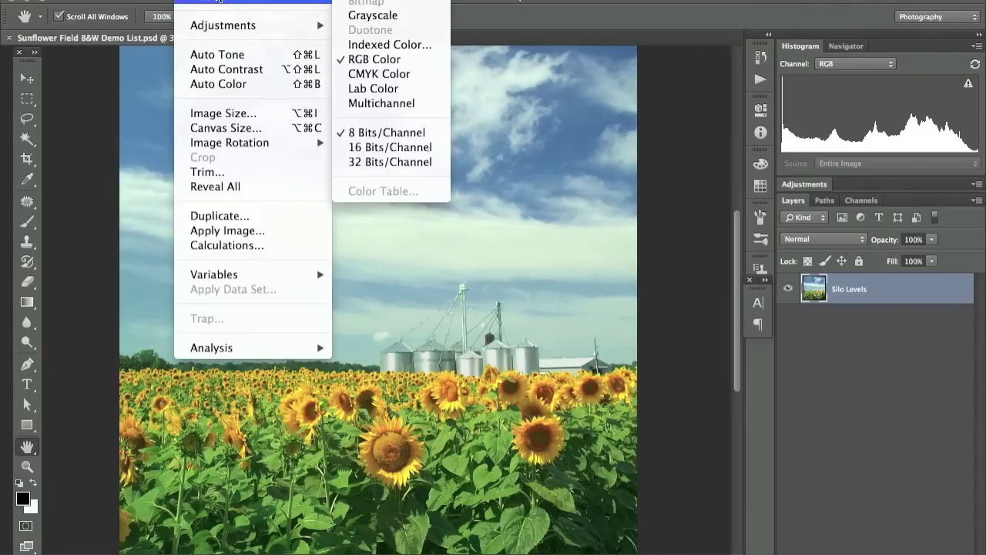
pyautogui.click(398, 90)
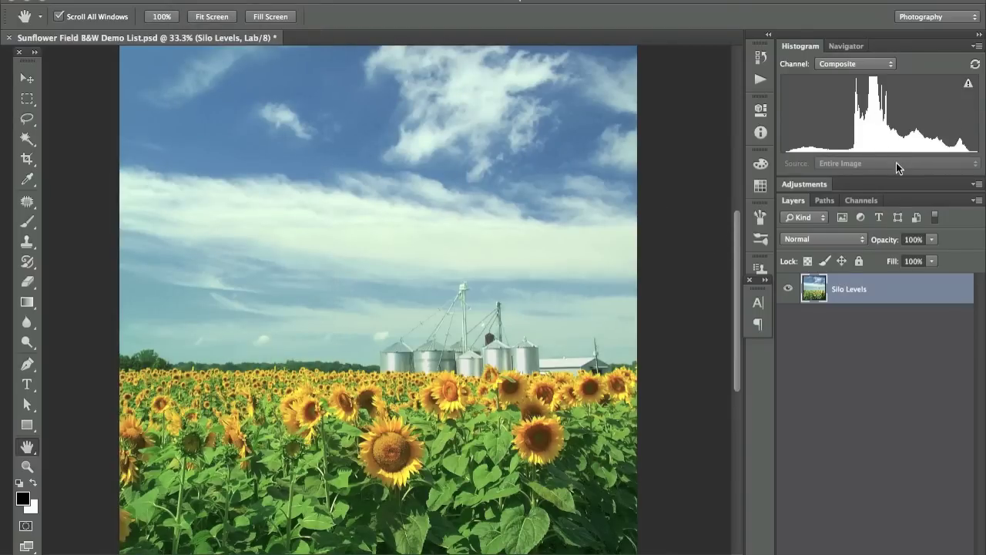
pyautogui.click(862, 202)
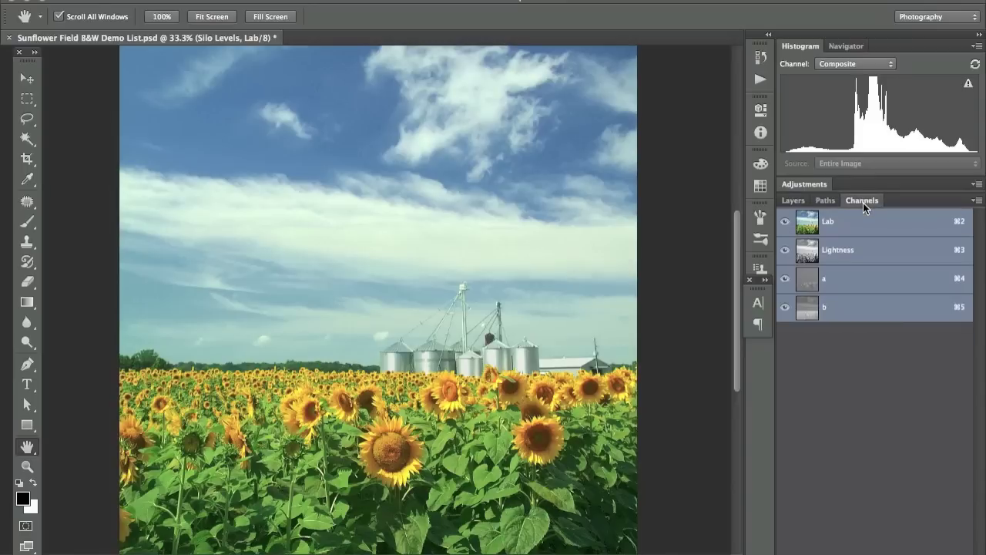
pyautogui.click(785, 278)
pyautogui.click(784, 307)
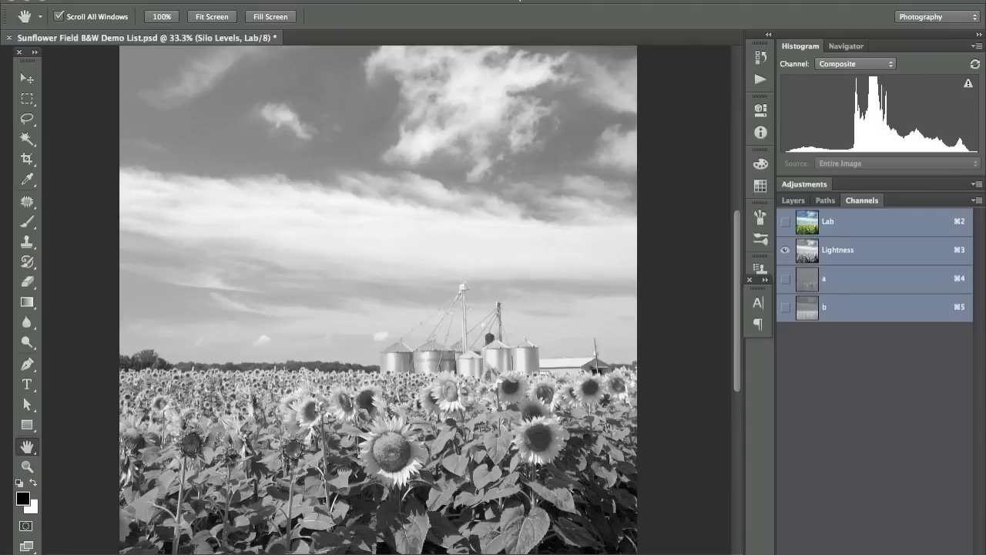
# Step: Try converting the image to Grayscale by discarding its color information, and undo the conversion
pyautogui.click(201, 0)
pyautogui.moveTo(203, 1)
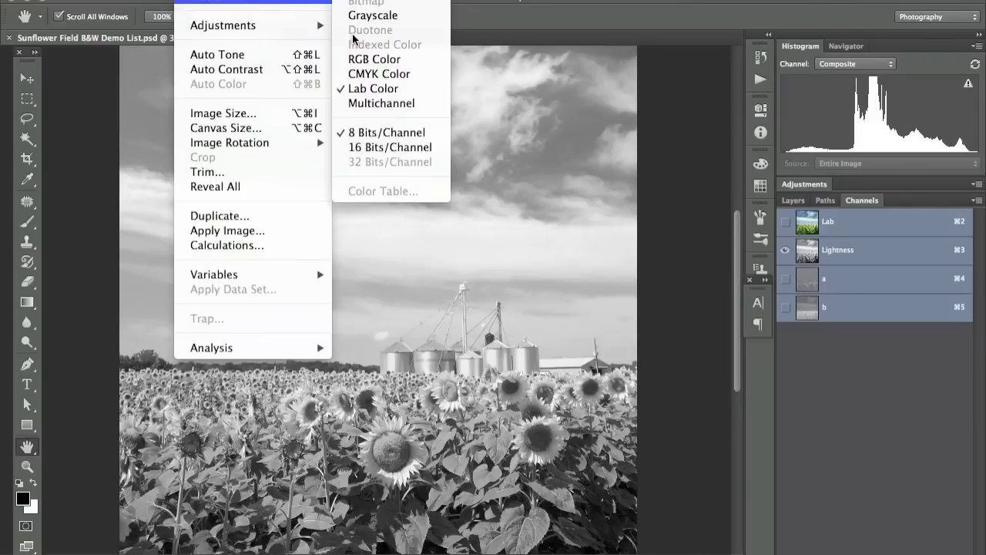
pyautogui.click(367, 15)
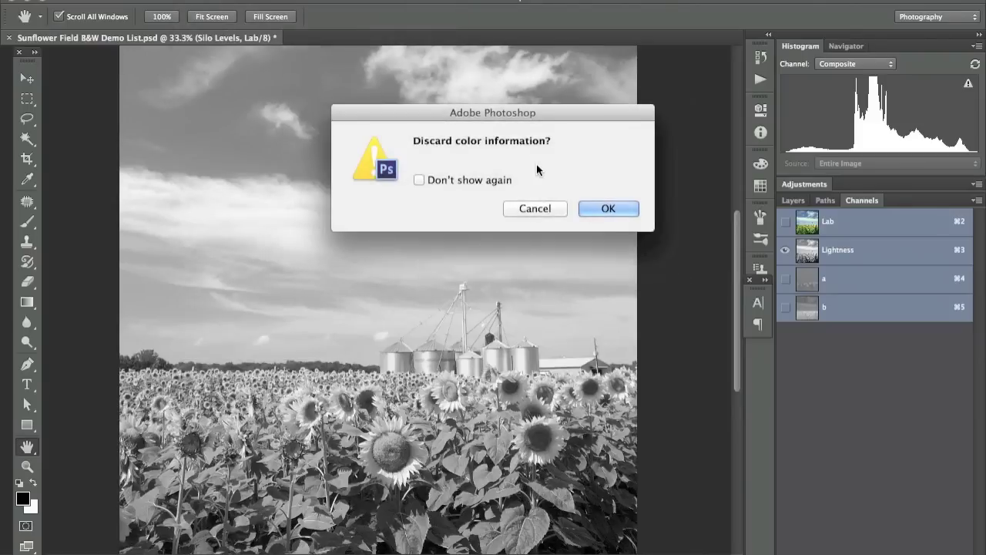
pyautogui.click(595, 206)
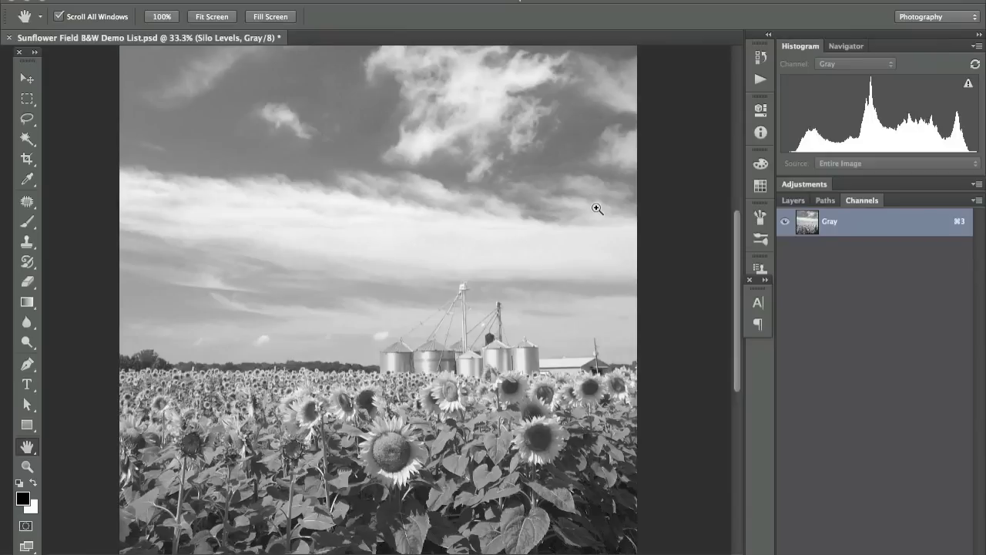
pyautogui.press('super+z')
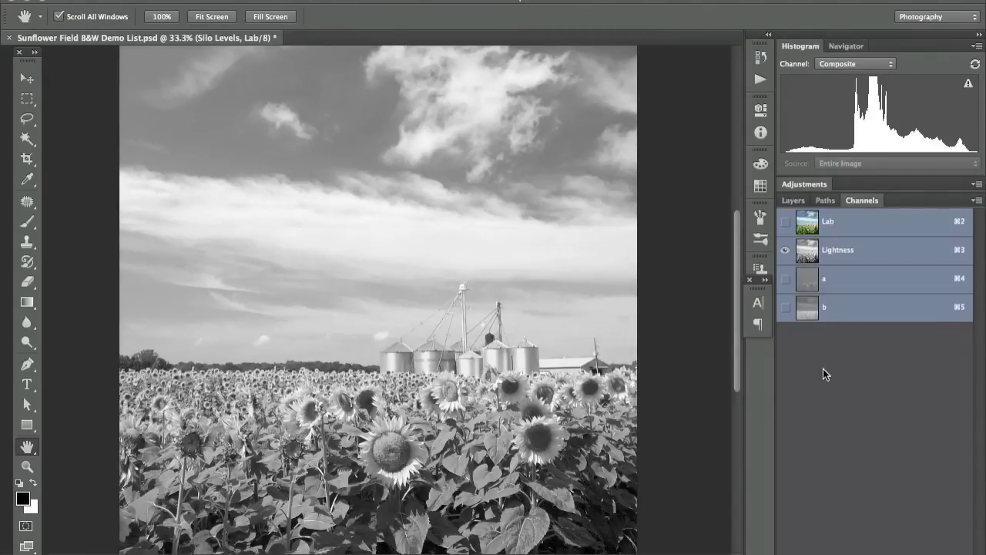
# Step: Copy the entire Lightness channel and paste it into a new 8-bit Grayscale document named Paste, sized from the clipboard
pyautogui.click(810, 251)
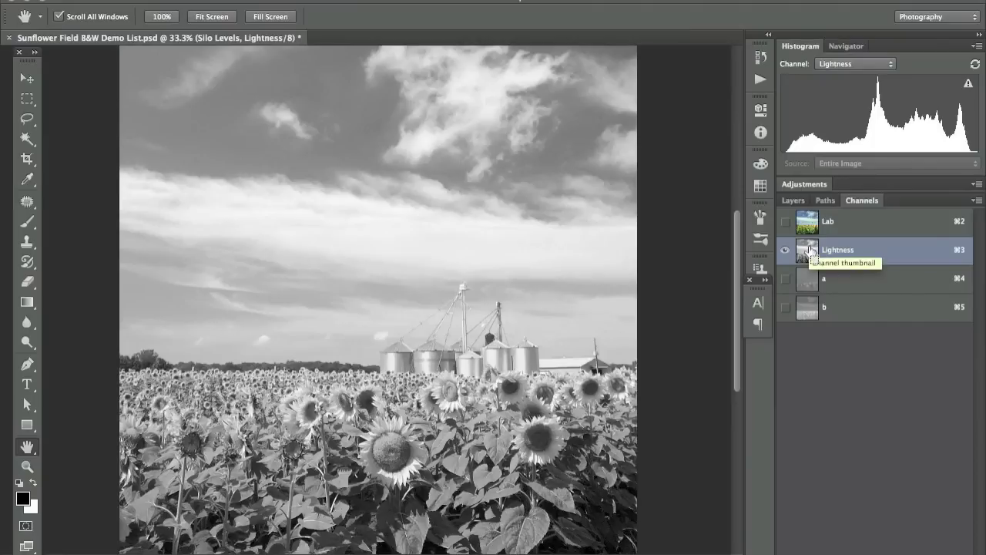
pyautogui.keyDown('super'); pyautogui.click(810, 250); pyautogui.keyUp('super')
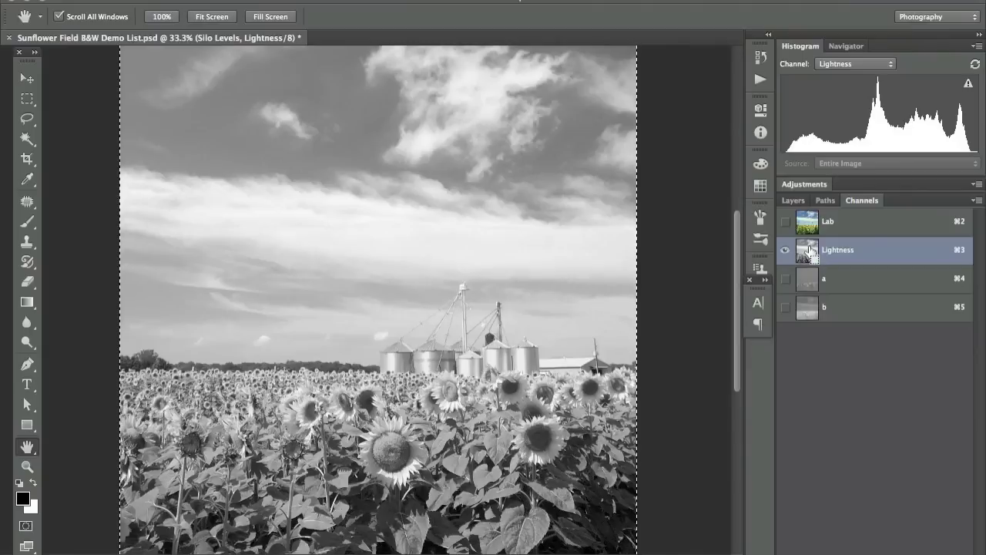
pyautogui.press('super+n')
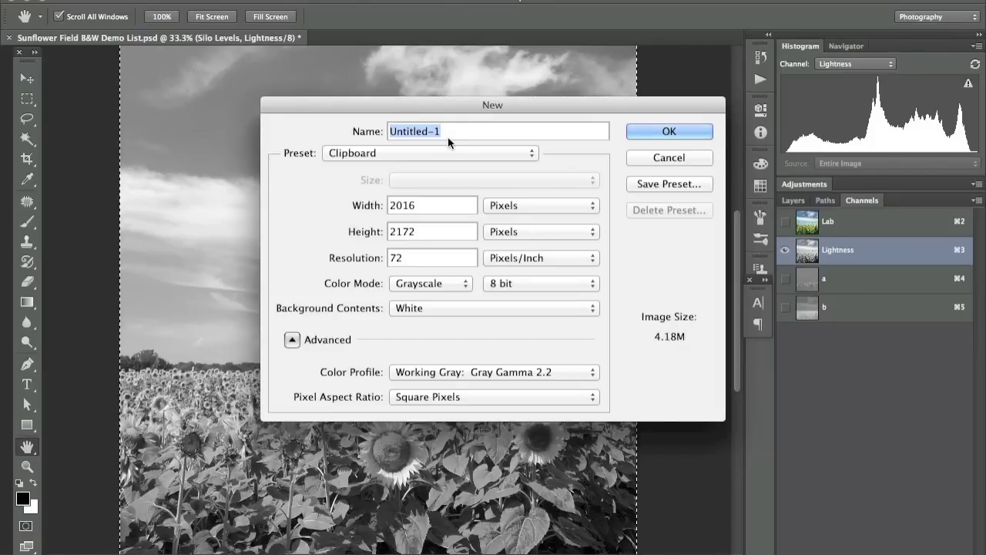
pyautogui.write('Paste')
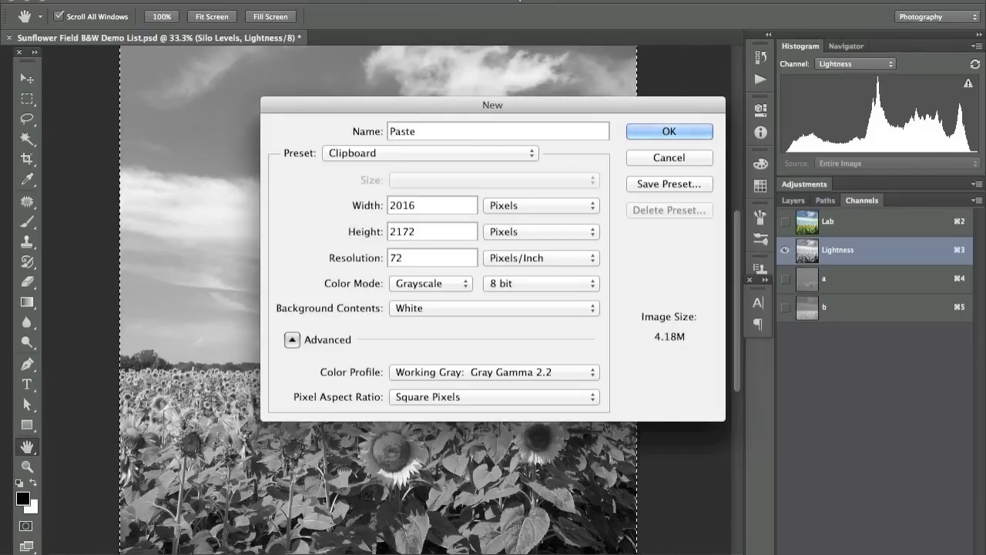
pyautogui.press('Return')
pyautogui.press('super+v')
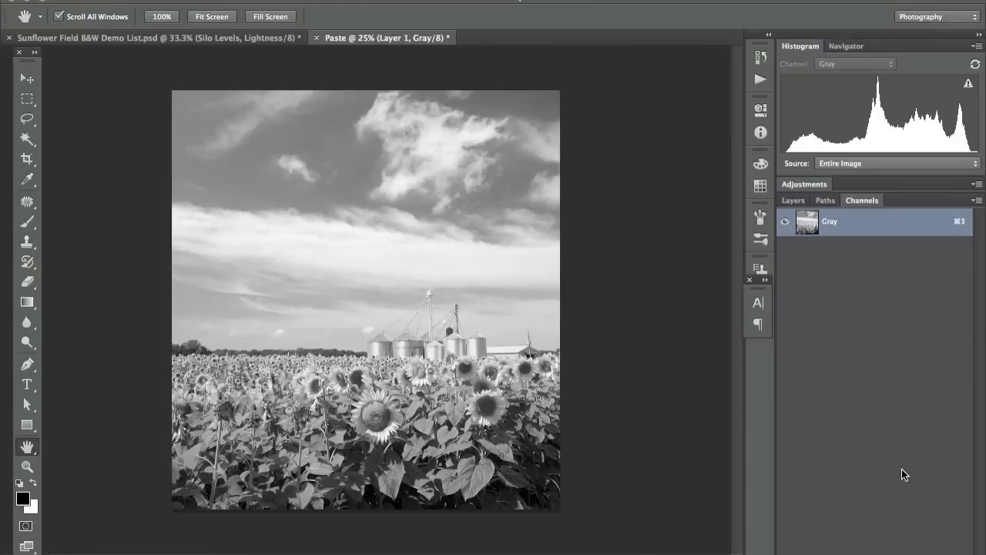
# Step: Duplicate the pasted layer, set the copy to Overlay at 36% opacity, and compare the image with the copy hidden and shown
pyautogui.press('super+j')
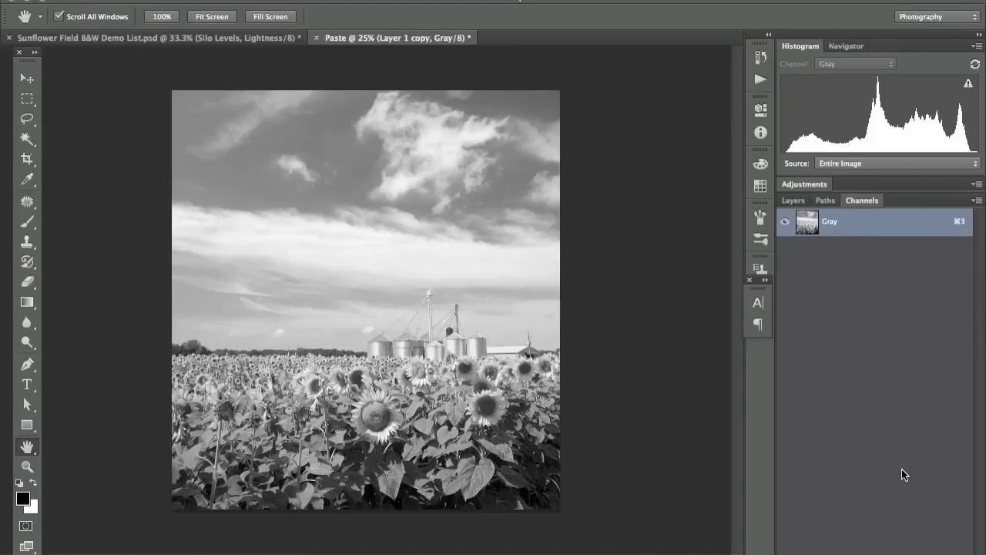
pyautogui.click(794, 202)
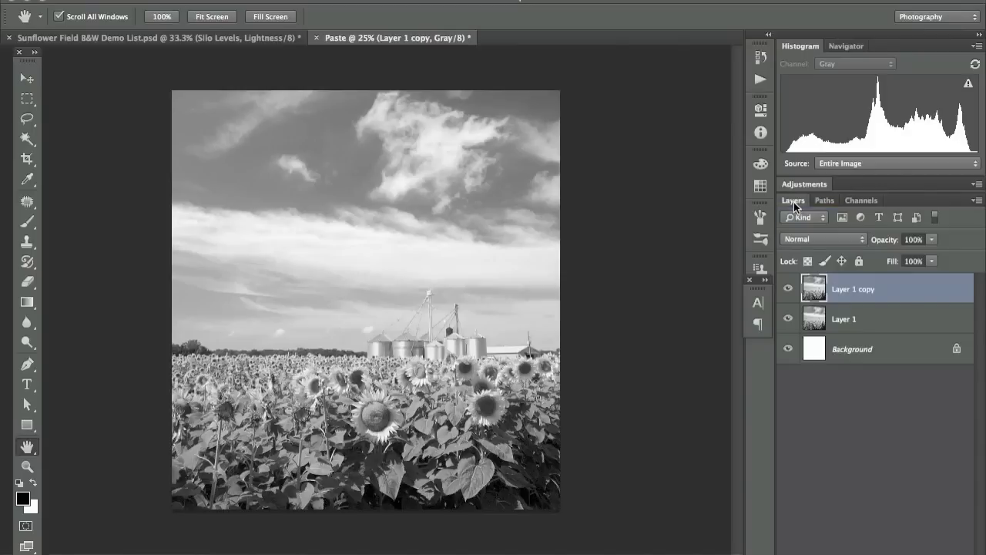
pyautogui.click(828, 238)
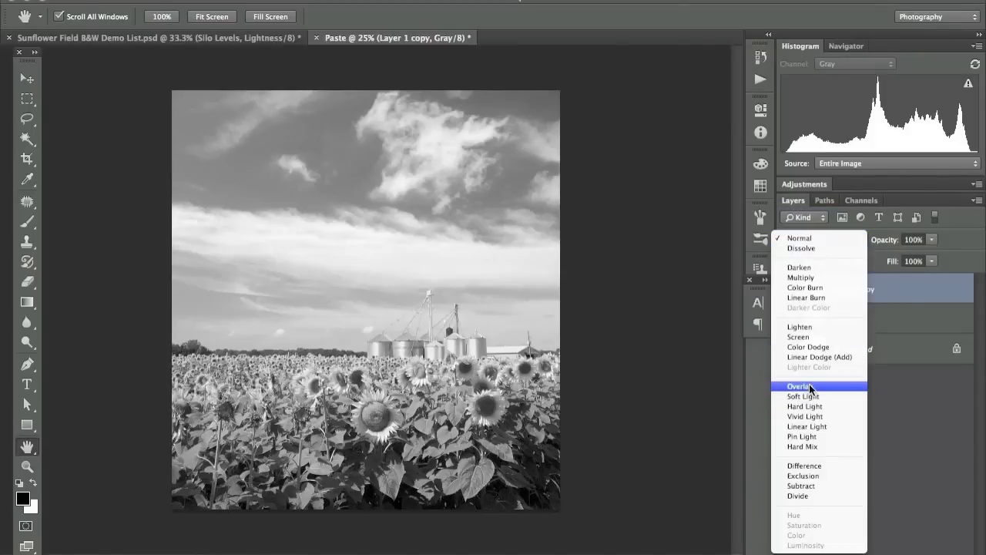
pyautogui.press('Escape')
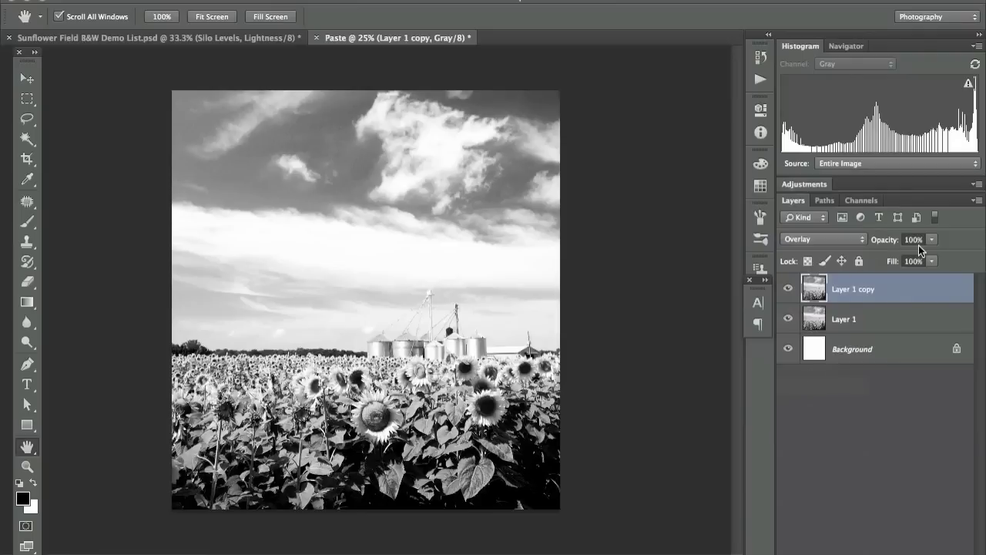
pyautogui.moveTo(928, 241); pyautogui.dragTo(885, 253)
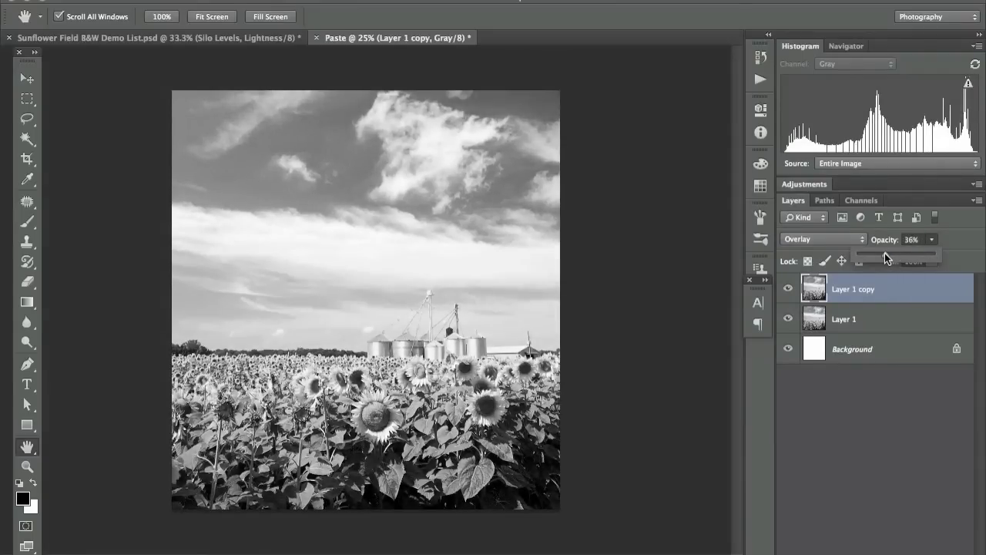
pyautogui.click(787, 290)
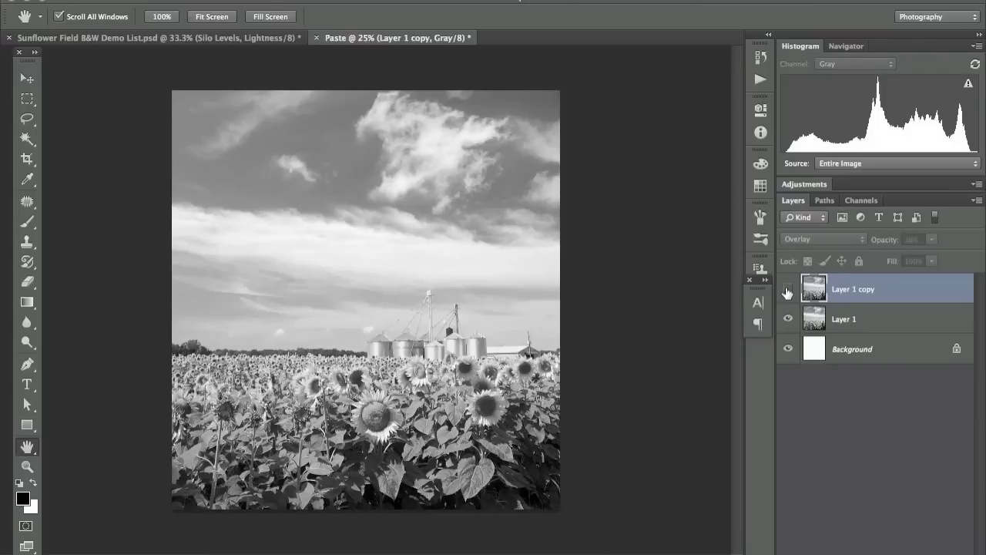
pyautogui.click(787, 289)
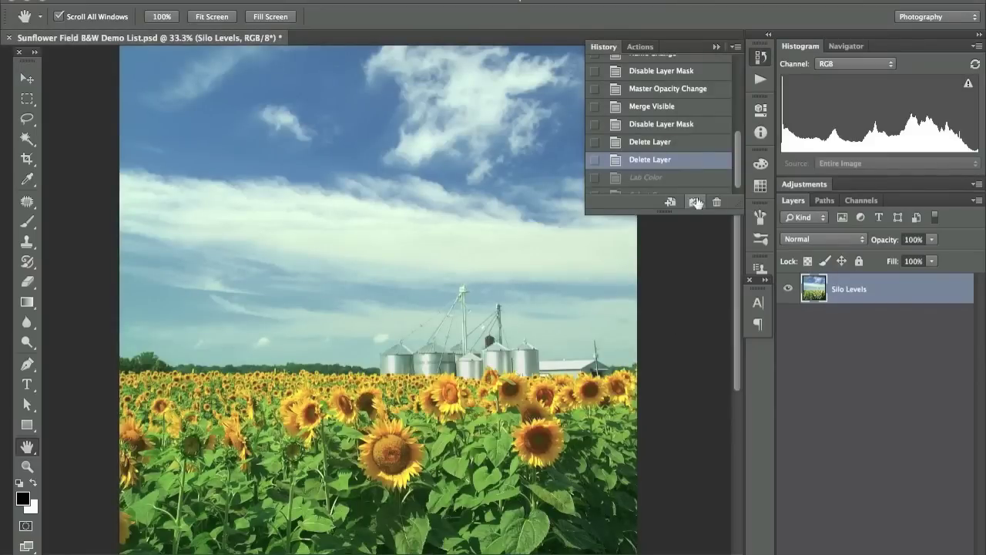
# Step: Add a Gradient Map adjustment layer above Silo Levels in the color original
pyautogui.click(714, 47)
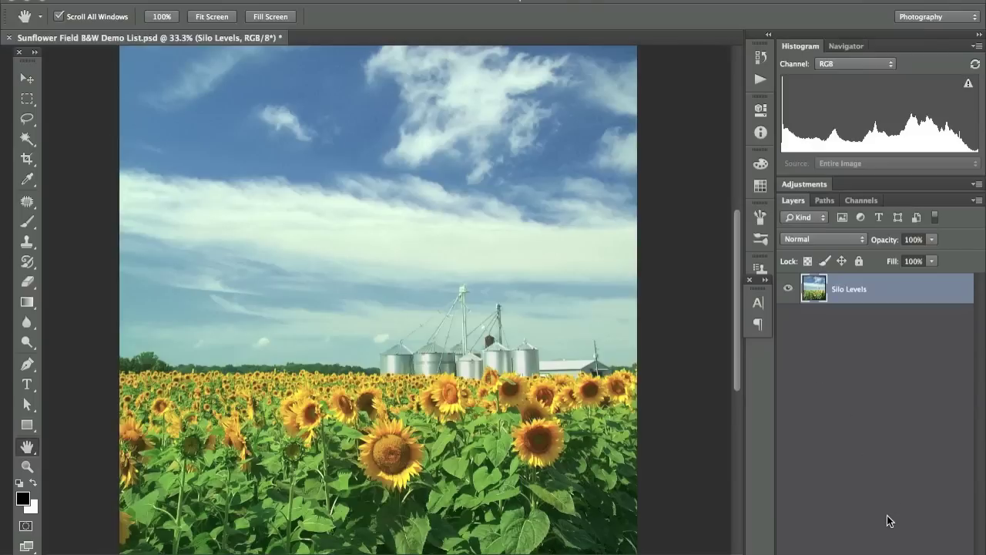
pyautogui.click(878, 554)
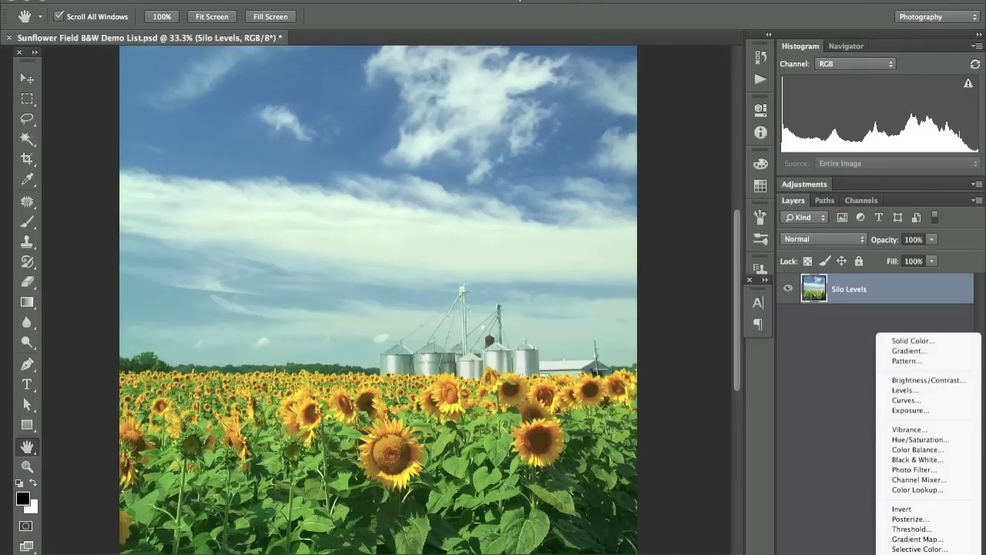
pyautogui.click(950, 540)
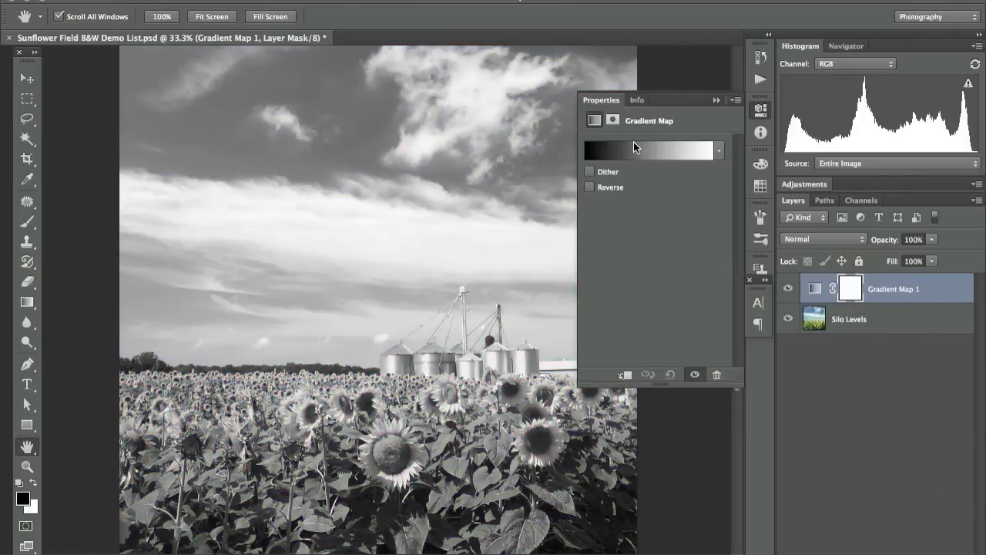
# Step: Open the gradient map's gradient for editing, try the Red, Green preset, and return to Foreground to Background
pyautogui.click(622, 150)
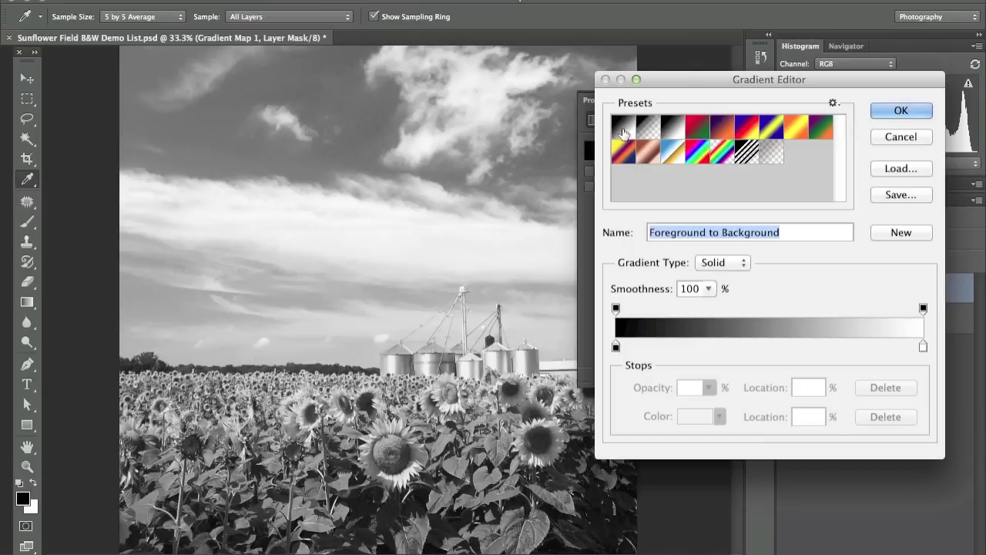
pyautogui.click(697, 134)
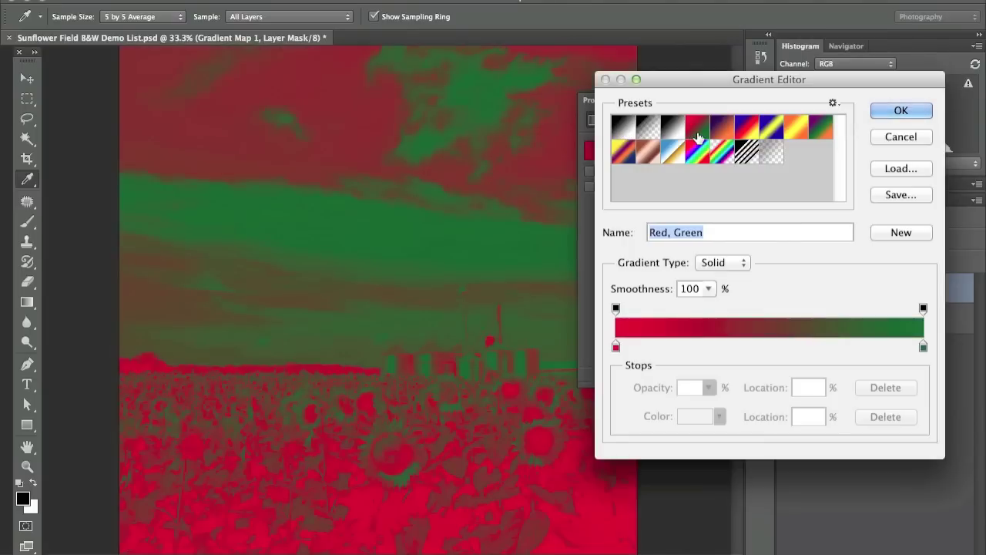
pyautogui.click(637, 128)
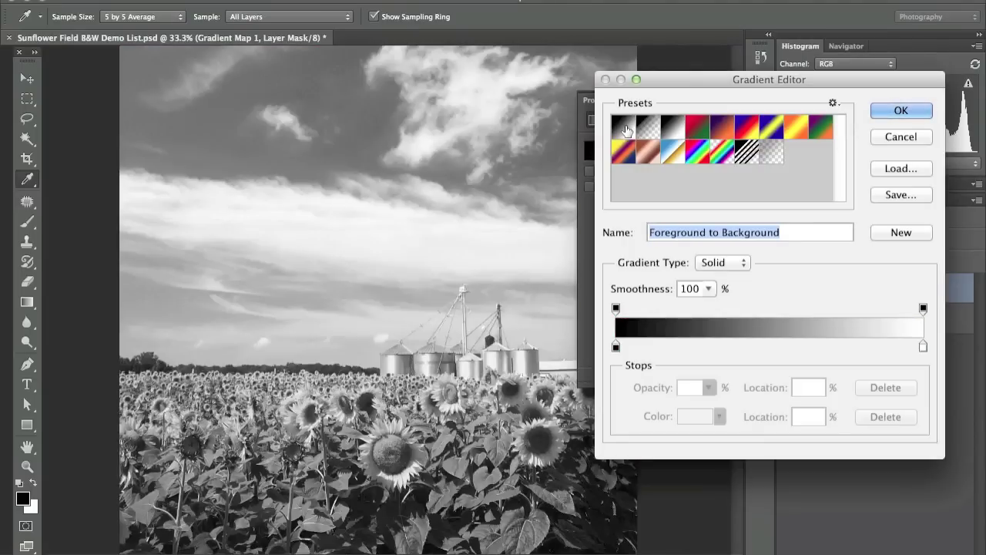
pyautogui.moveTo(781, 81); pyautogui.dragTo(808, 35)
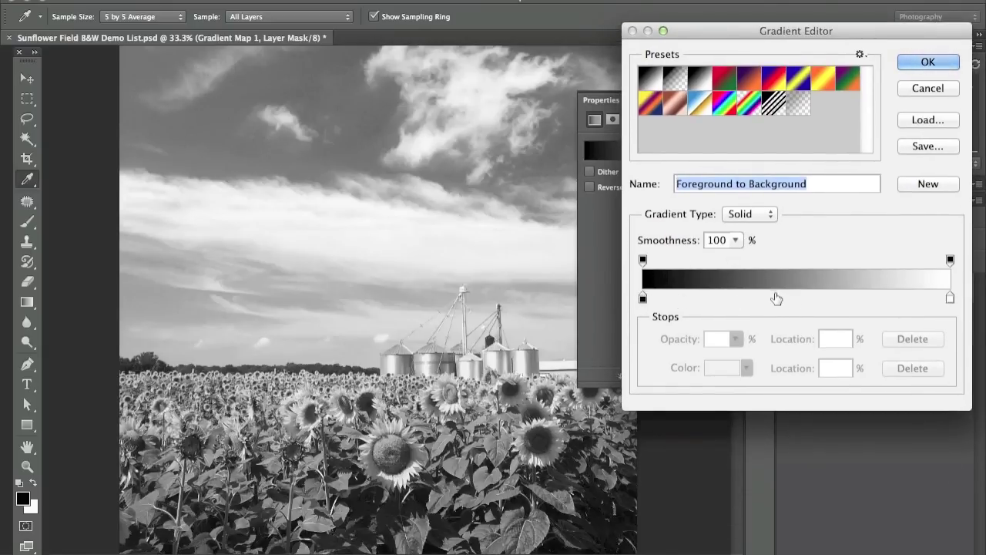
# Step: Try the gradient's white color stop at 65%, and return it to 100%
pyautogui.click(949, 300)
pyautogui.moveTo(943, 302); pyautogui.dragTo(840, 298)
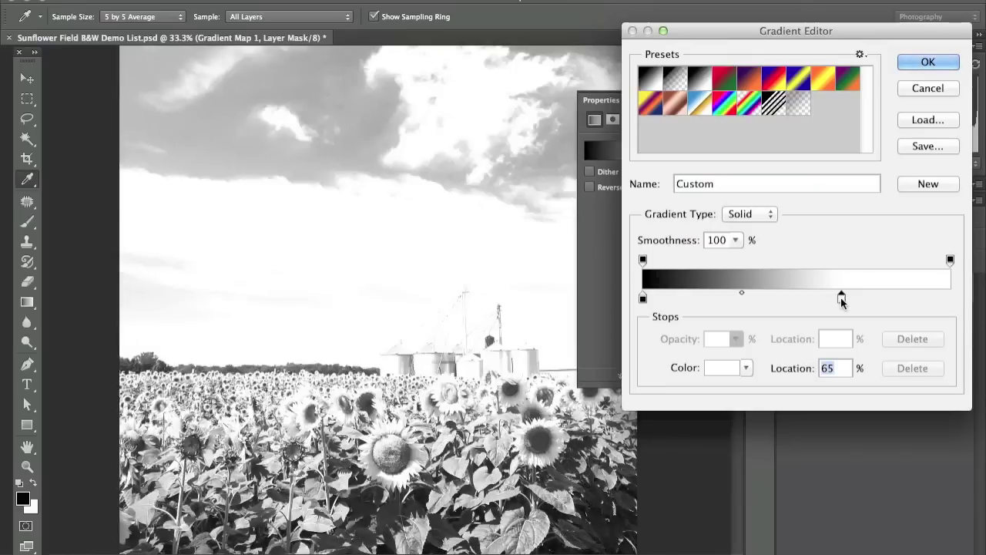
pyautogui.moveTo(840, 300); pyautogui.dragTo(952, 298)
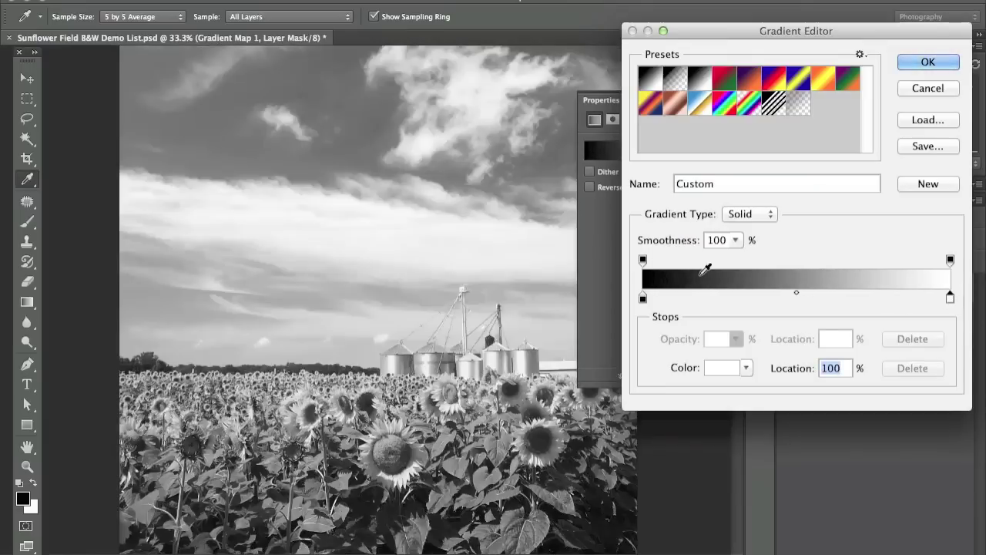
# Step: Move the gradient's black color stop to 6%, and add a mid-gray color stop positioned at 55%
pyautogui.moveTo(643, 298)
pyautogui.mouseDown()
pyautogui.moveTo(691, 301)
pyautogui.moveTo(662, 302)
pyautogui.mouseUp()
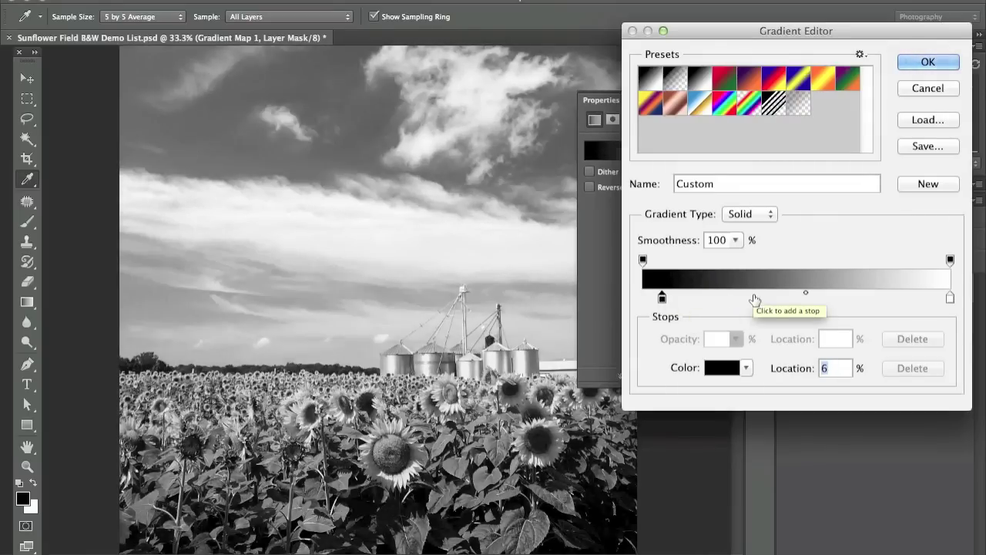
pyautogui.doubleClick(755, 301)
pyautogui.click(506, 377)
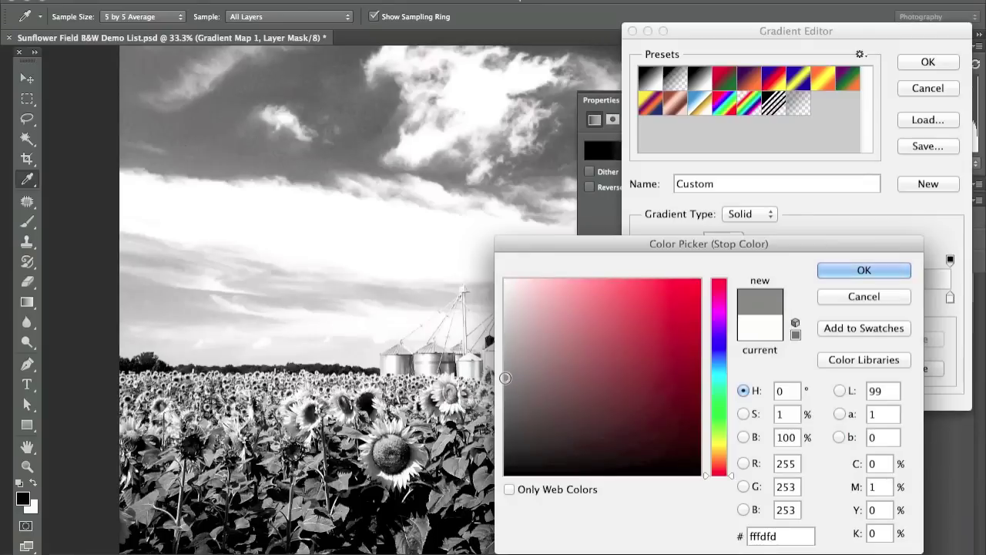
pyautogui.click(864, 270)
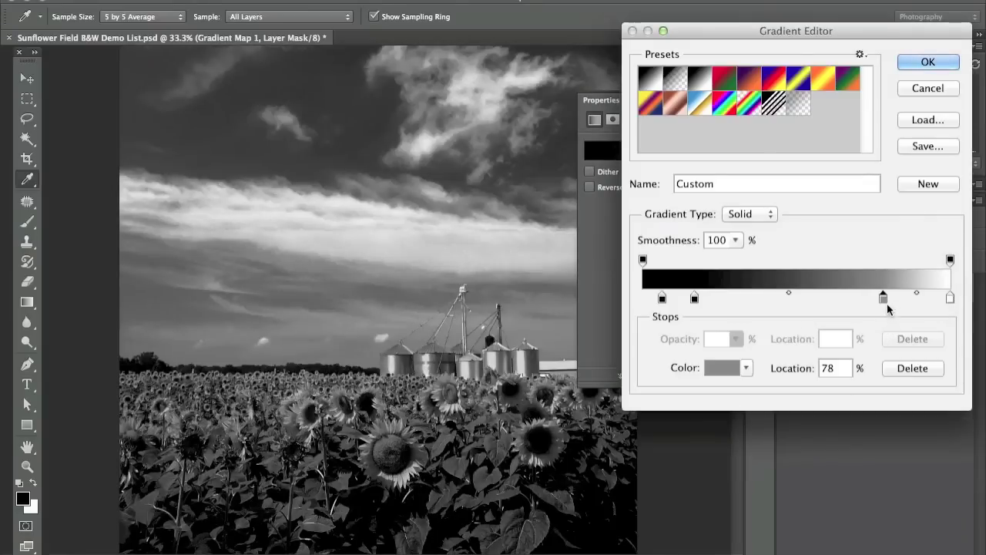
pyautogui.moveTo(883, 299); pyautogui.dragTo(821, 301)
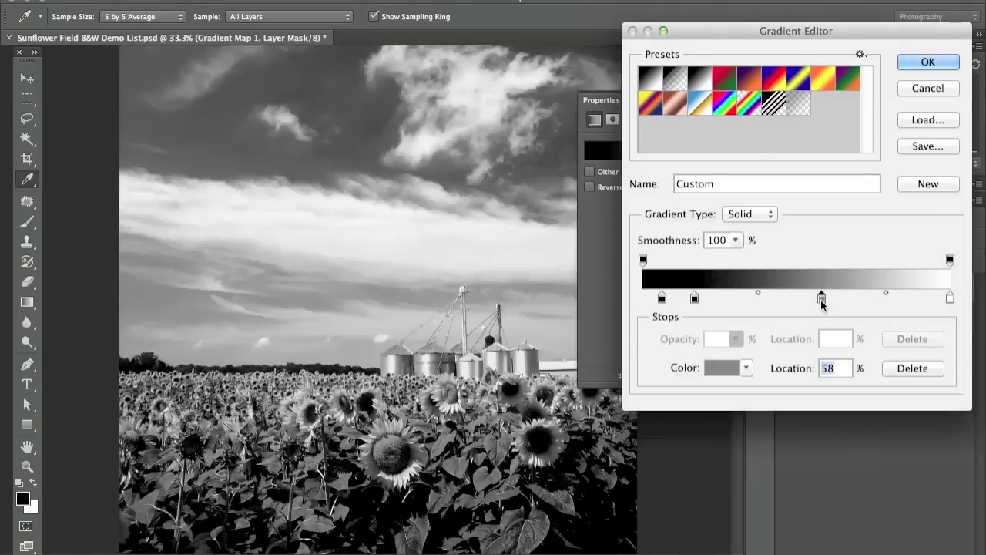
pyautogui.moveTo(820, 300); pyautogui.dragTo(812, 298)
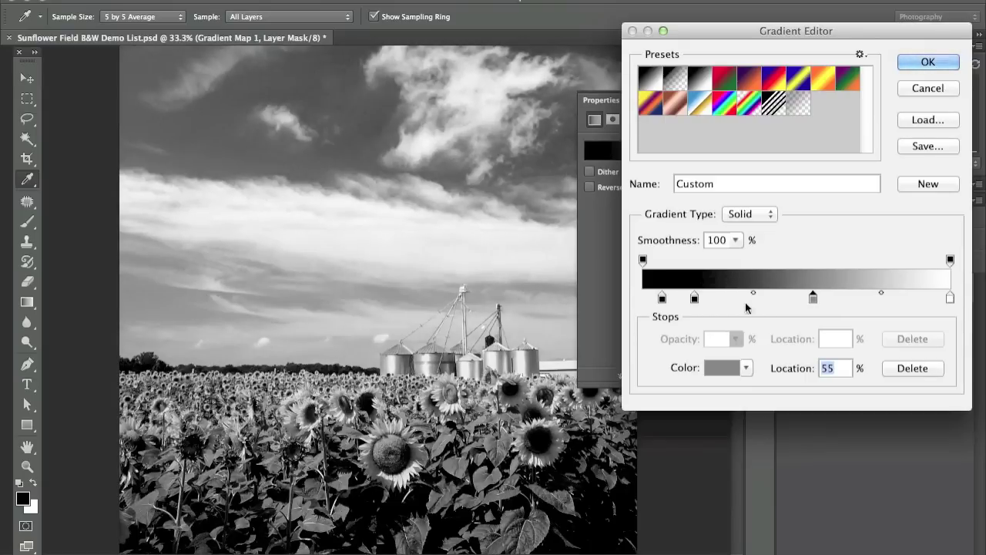
# Step: Change the gradient's black color stop at 17% to dark gray 353535
pyautogui.doubleClick(694, 299)
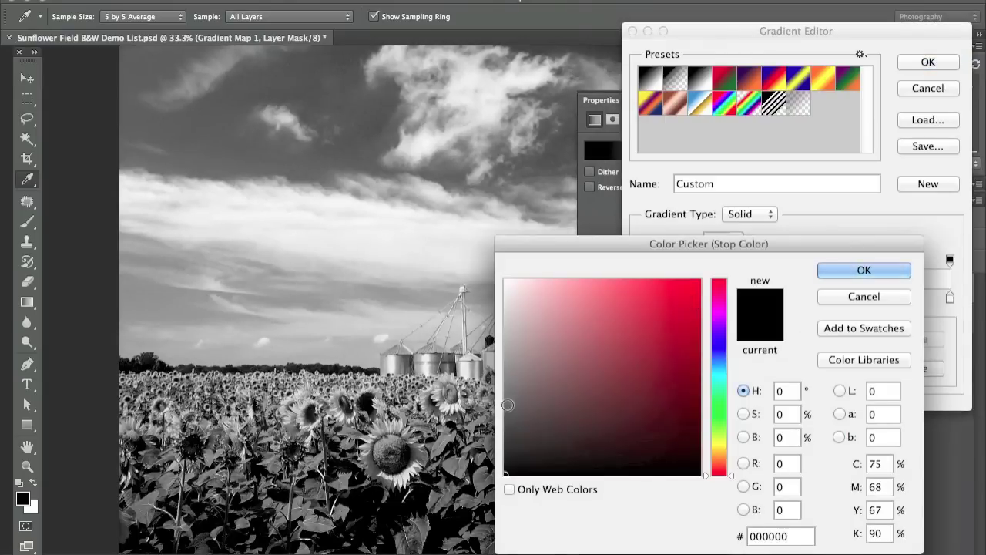
pyautogui.click(507, 435)
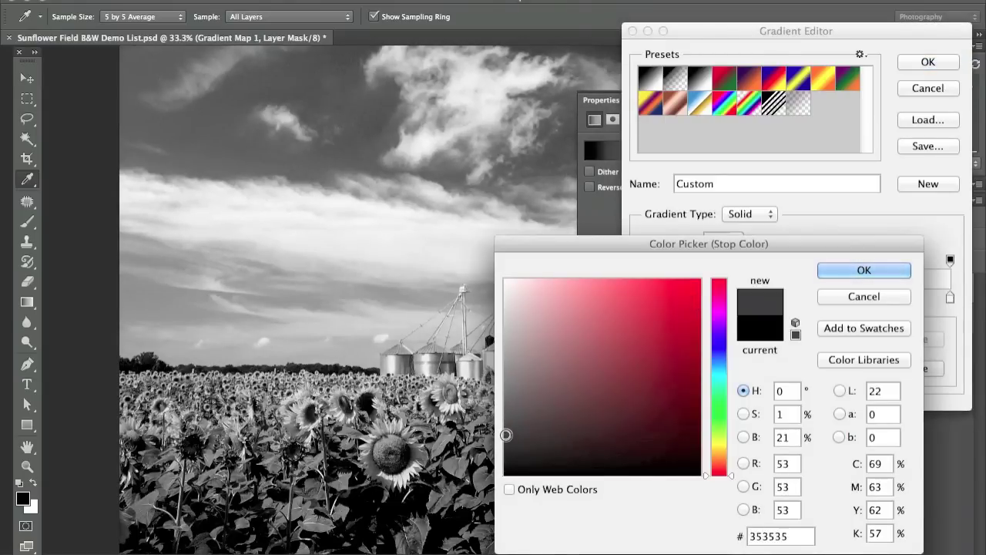
pyautogui.click(859, 270)
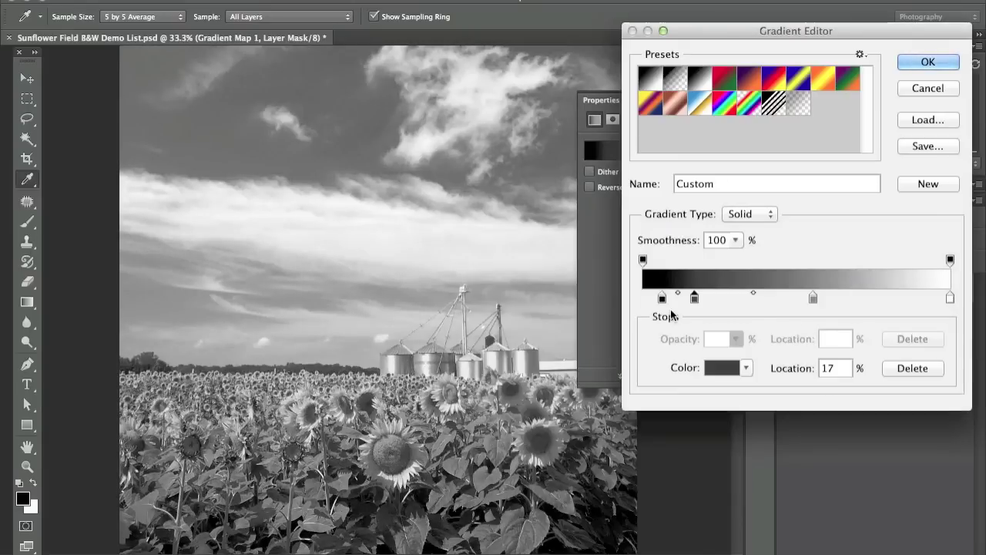
# Step: Move the dark gray color stop to 23% and the black color stop to 8%, and accept the edited gradient
pyautogui.moveTo(665, 306); pyautogui.dragTo(712, 302)
pyautogui.click(694, 300)
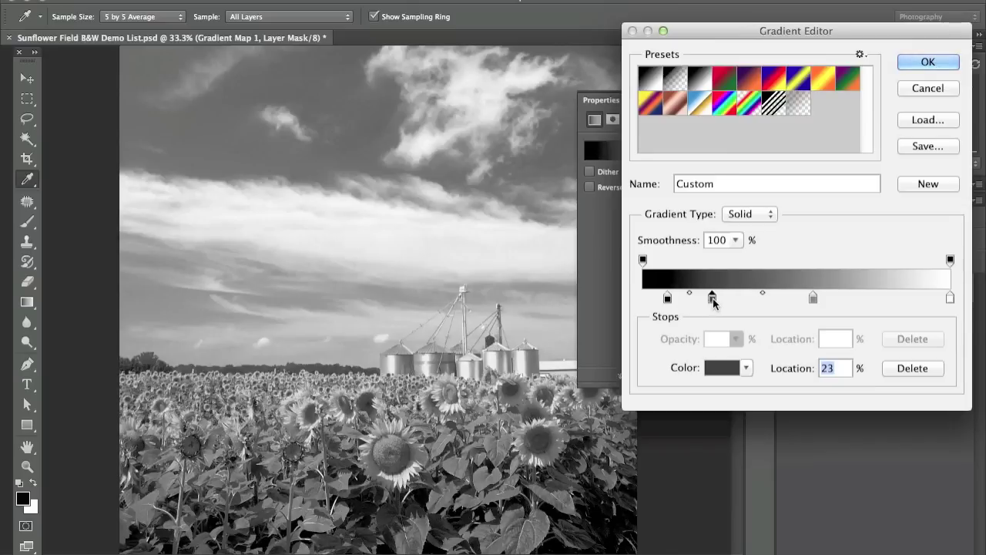
pyautogui.click(667, 298)
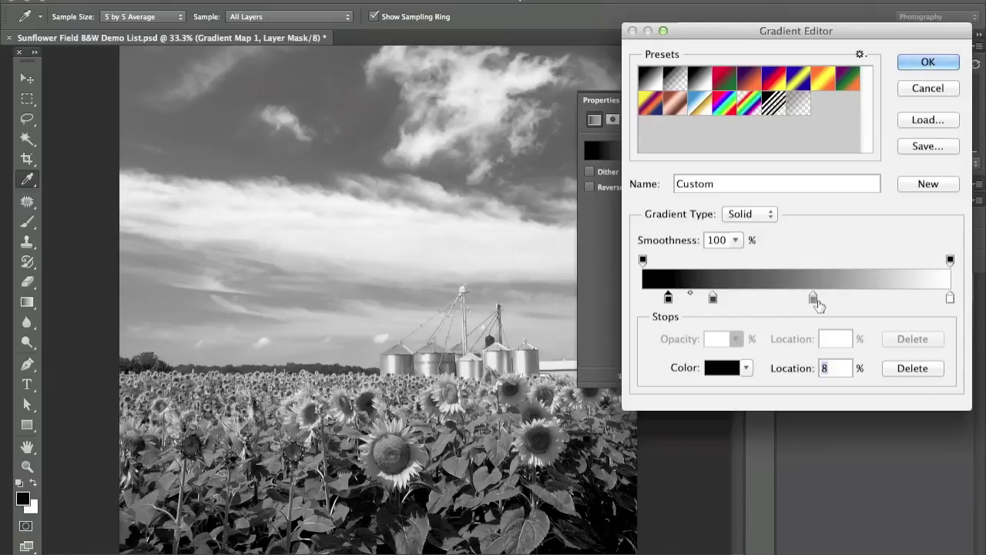
pyautogui.click(926, 62)
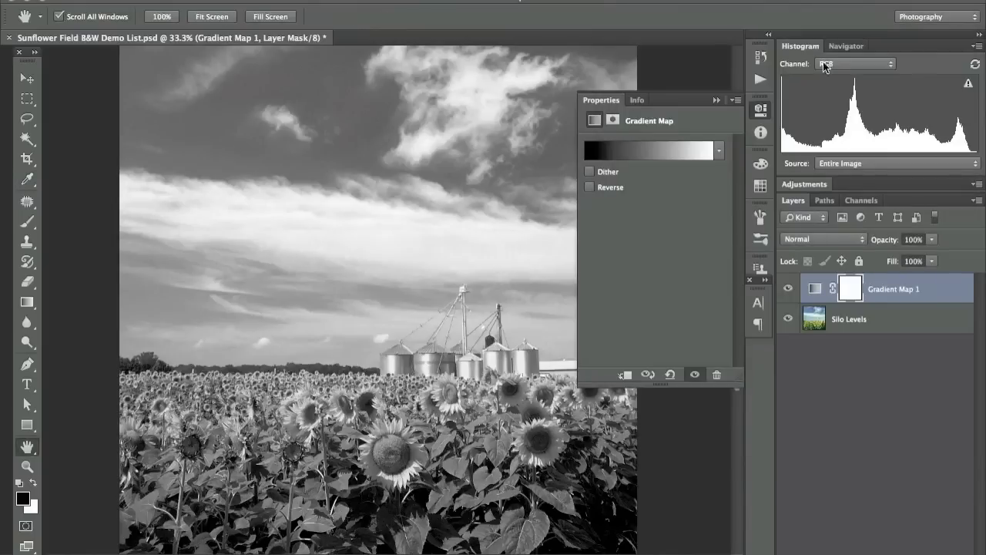
# Step: Collapse the adjustment properties and toggle Gradient Map 1's visibility off and on to compare it with the color original
pyautogui.click(716, 99)
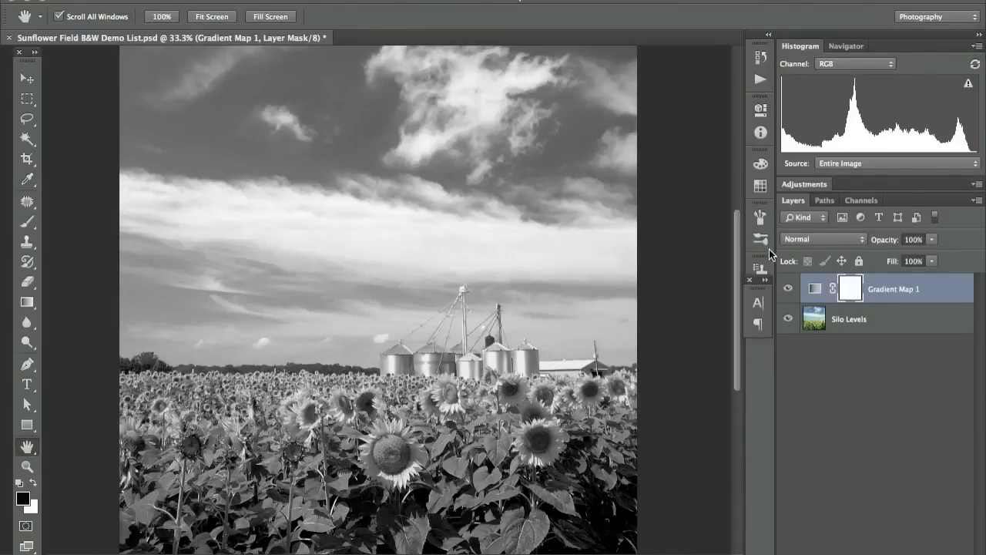
pyautogui.click(787, 289)
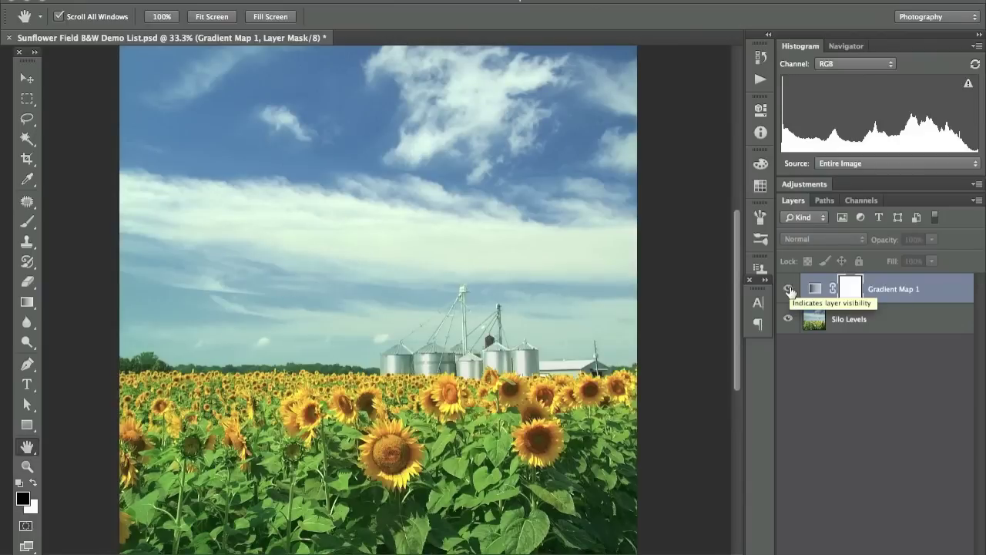
pyautogui.click(788, 289)
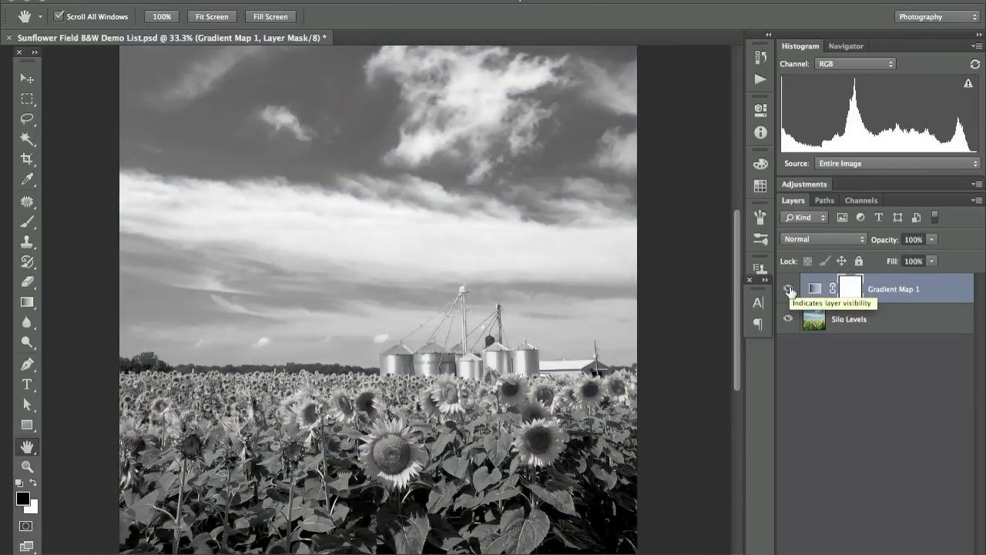
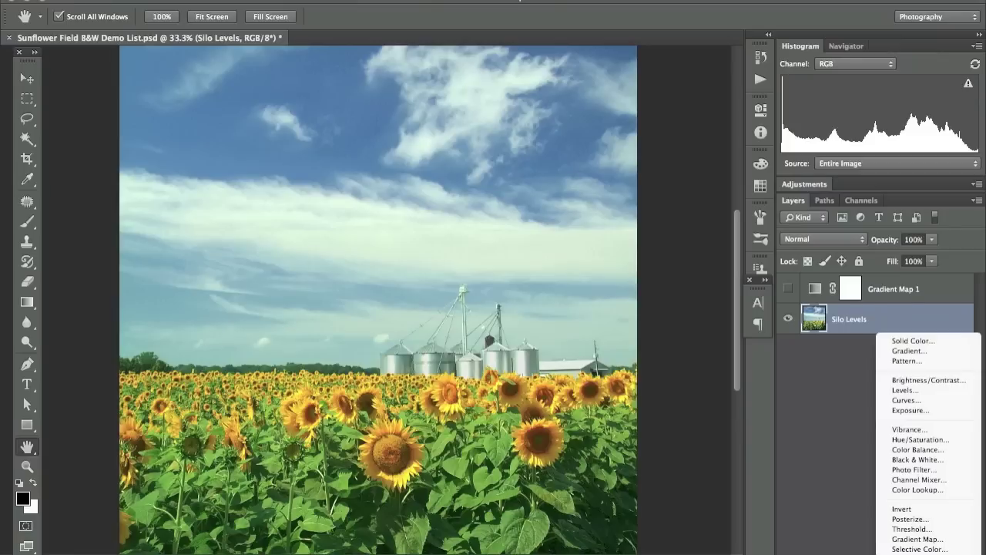
# Step: Add a Channel Mixer adjustment layer above Silo Levels, trying the Orange Filter preset and settling on Black & White with Red Filter (RGB)
pyautogui.click(910, 475)
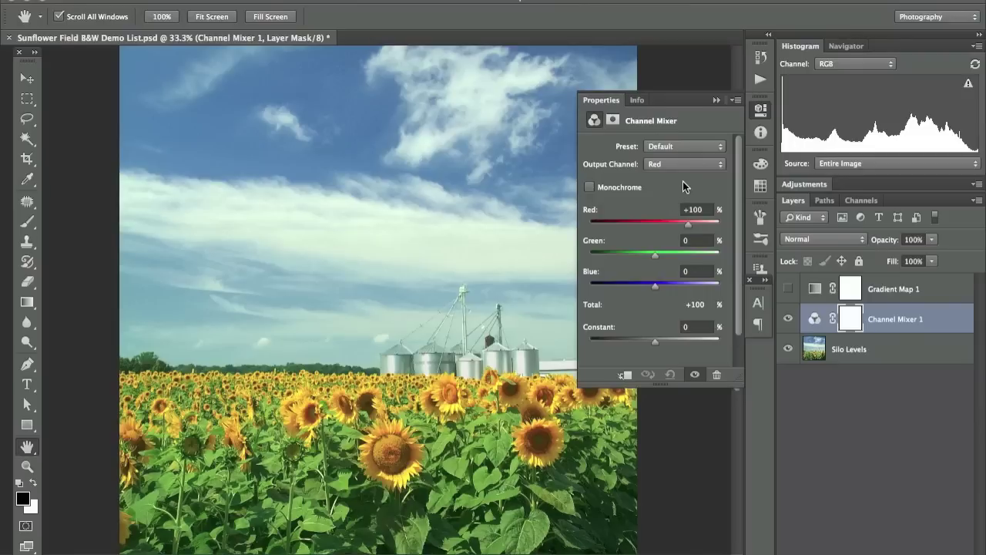
pyautogui.click(711, 147)
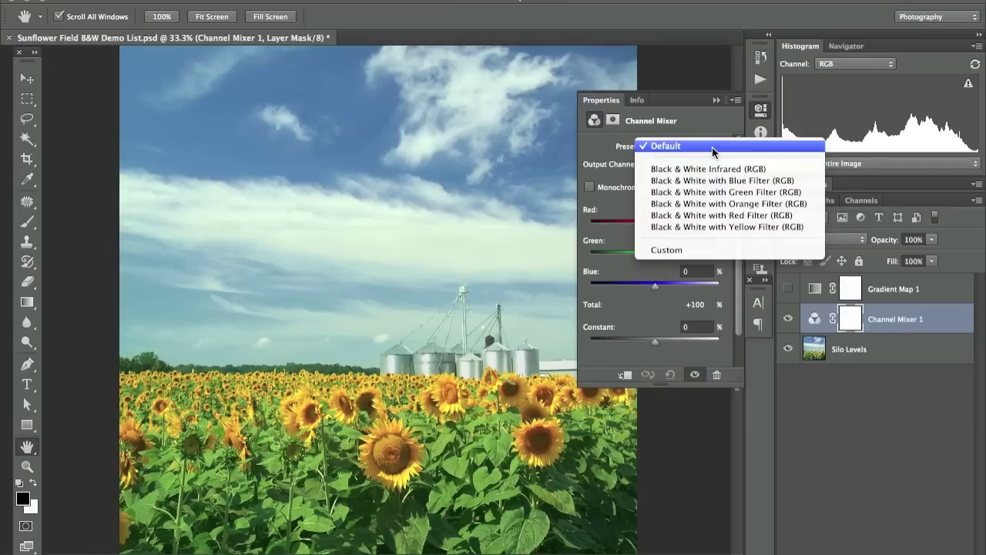
pyautogui.click(712, 147)
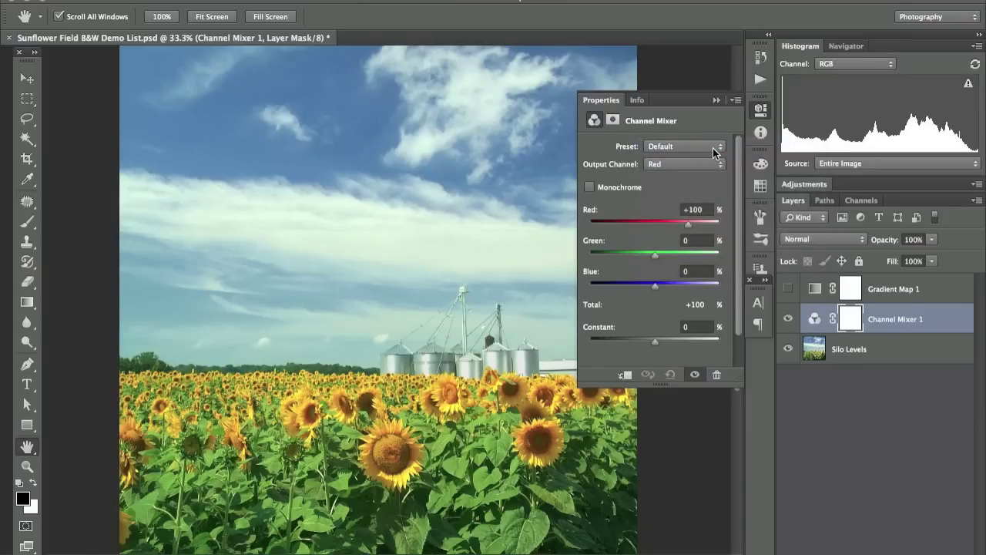
pyautogui.click(712, 148)
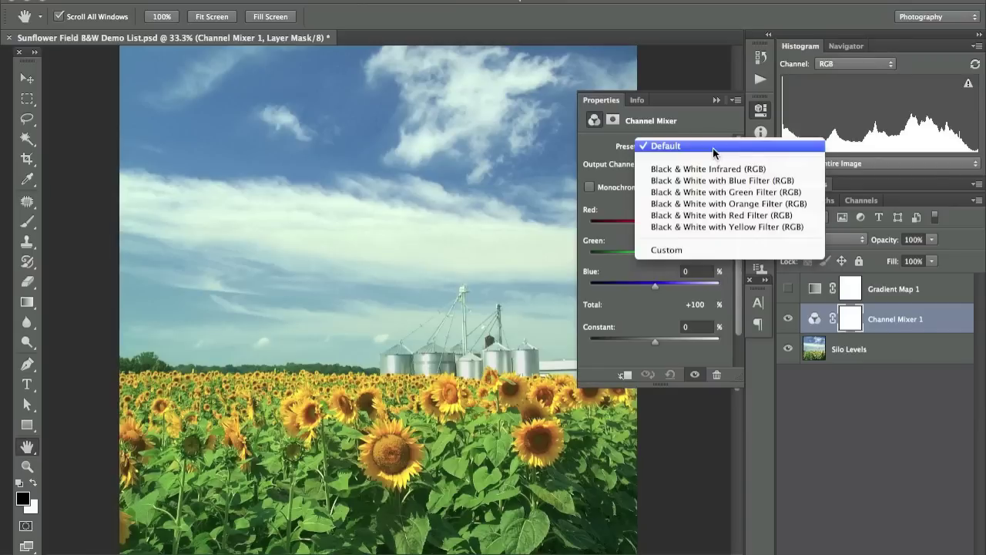
pyautogui.click(711, 203)
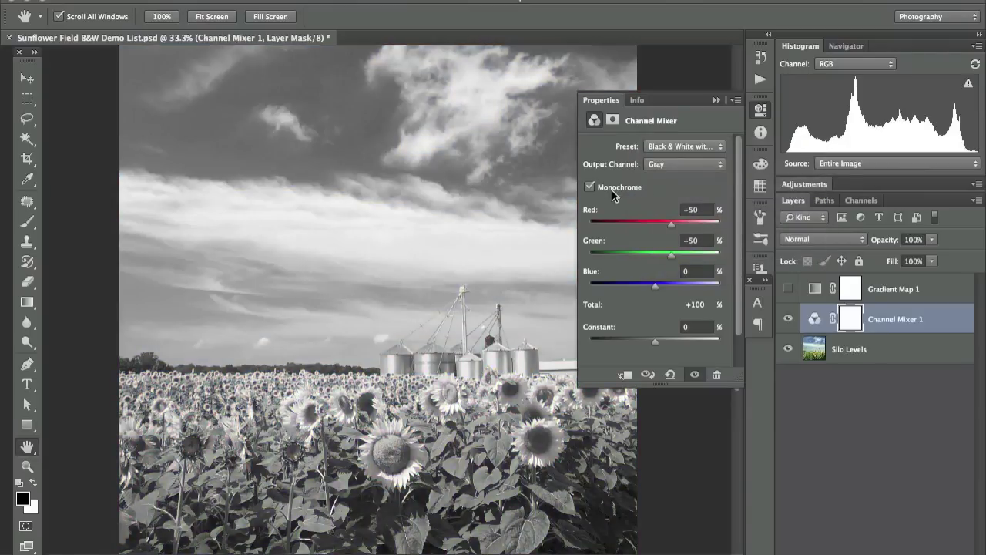
pyautogui.click(693, 147)
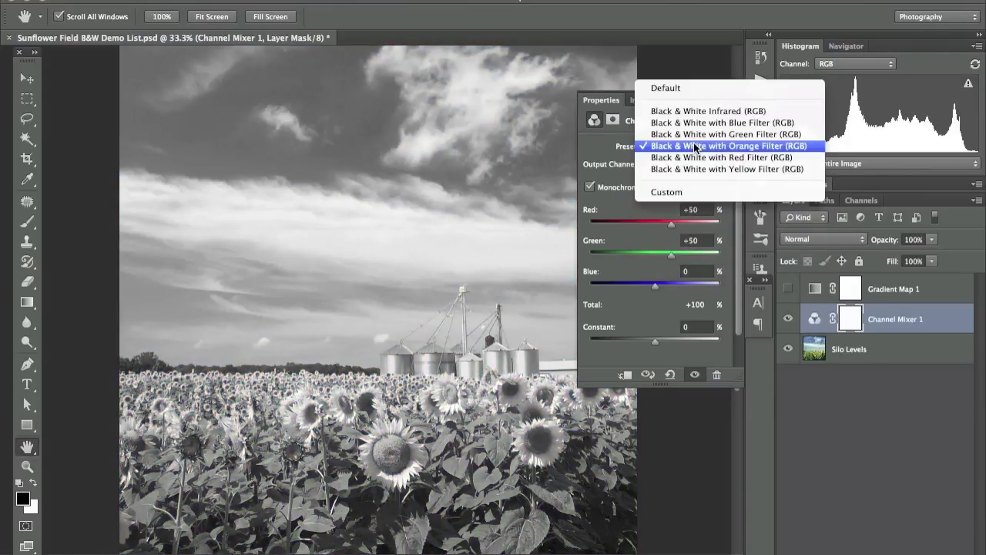
pyautogui.click(693, 157)
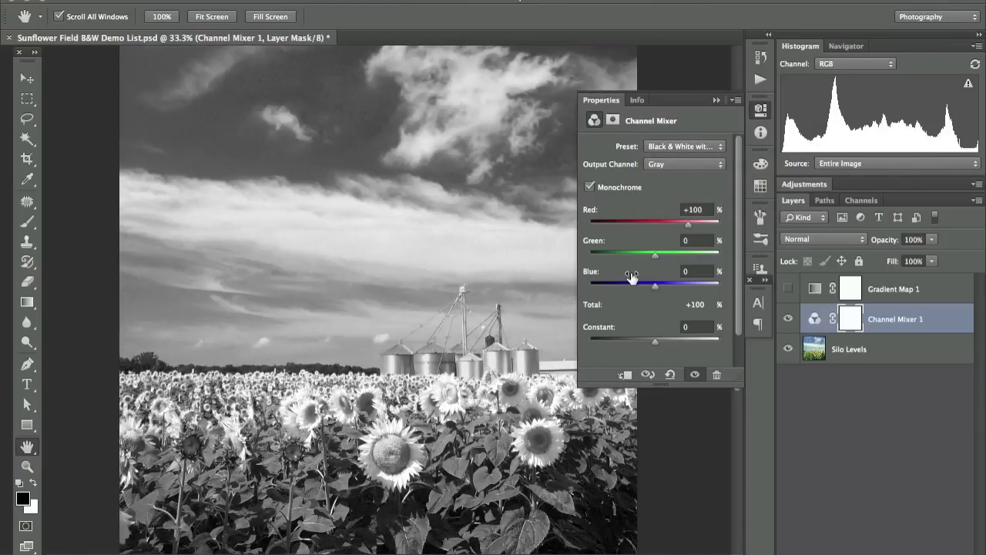
# Step: Try the Channel Mixer's Blue contribution at +28%, and return it to 0%
pyautogui.moveTo(655, 285); pyautogui.dragTo(664, 285)
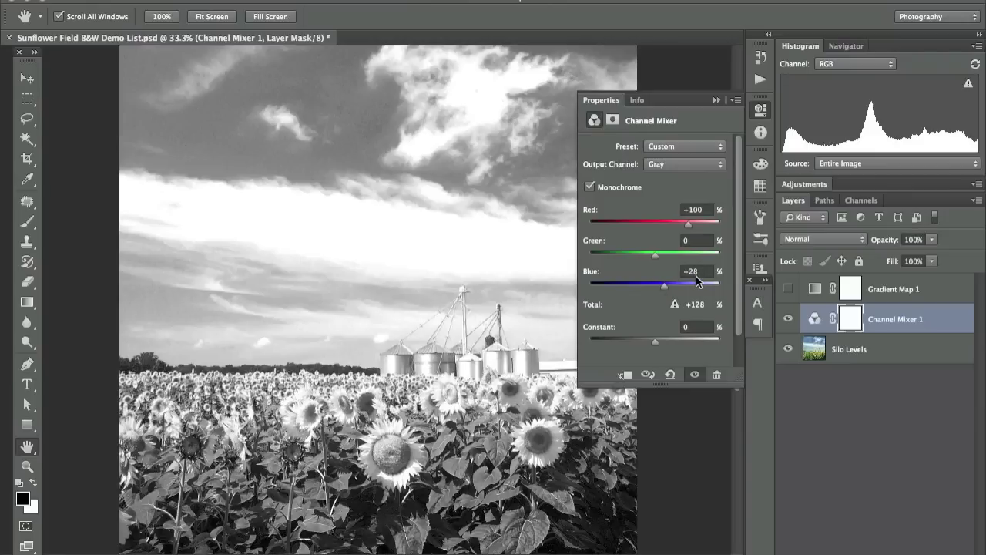
pyautogui.doubleClick(696, 271)
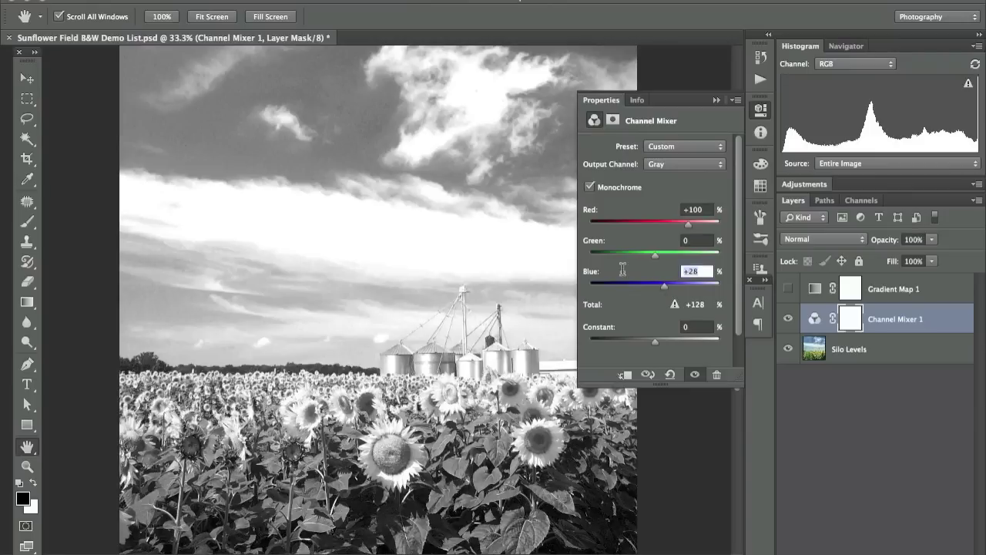
pyautogui.write('0')
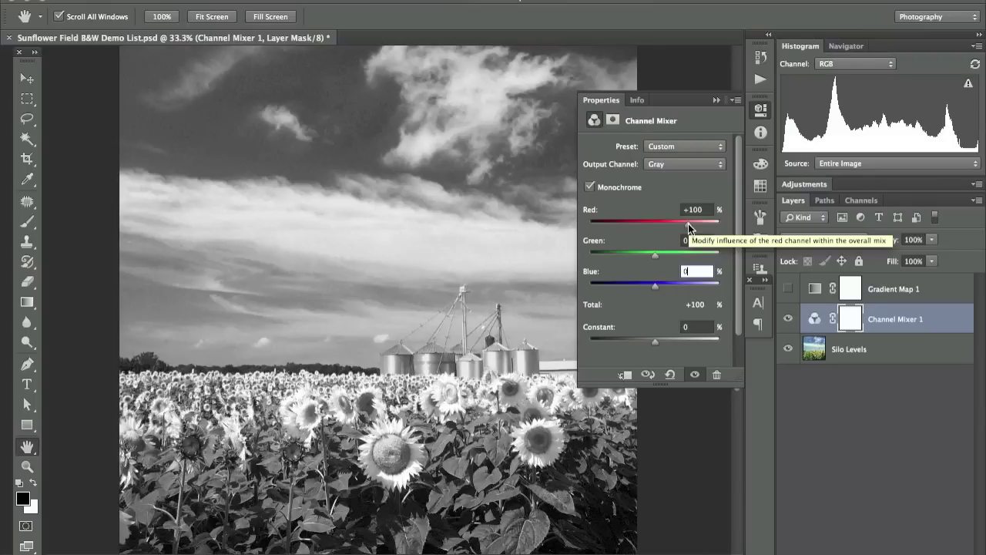
# Step: Adjust the monochrome Channel Mixer to Red +120%, Green -12% and Blue -9%
pyautogui.moveTo(688, 227); pyautogui.dragTo(694, 229)
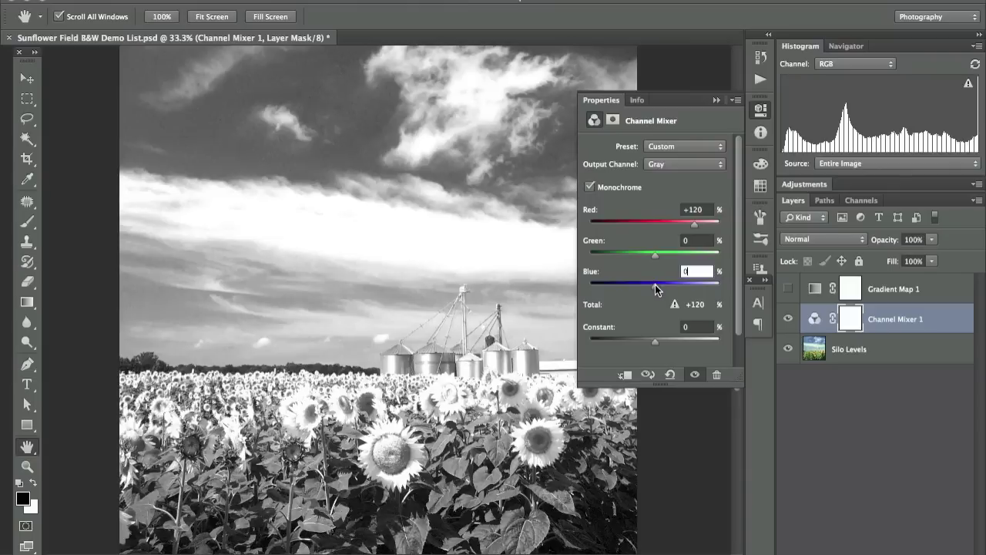
pyautogui.moveTo(655, 287); pyautogui.dragTo(648, 285)
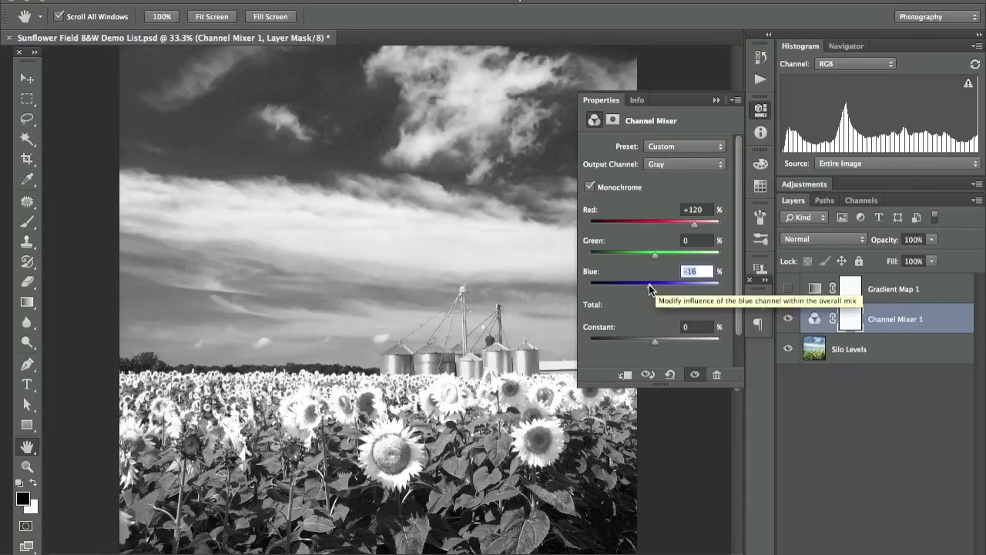
pyautogui.moveTo(648, 288); pyautogui.dragTo(651, 261)
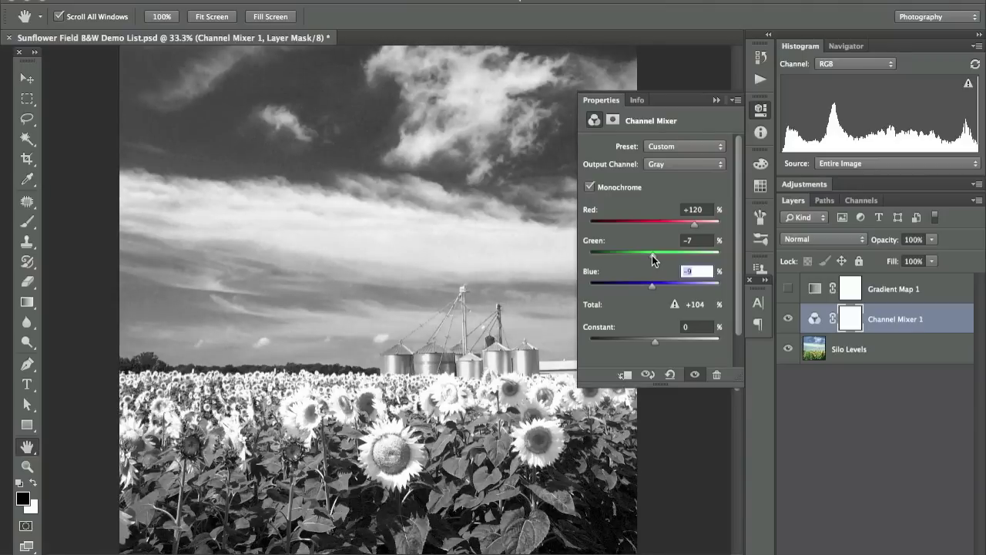
pyautogui.moveTo(651, 260); pyautogui.dragTo(650, 260)
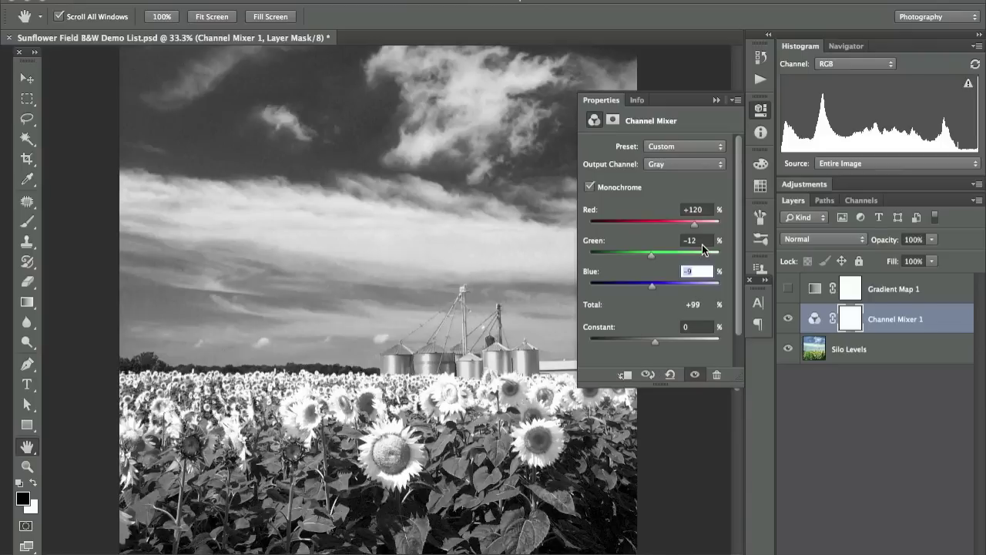
# Step: Return the Channel Mixer to Red 100%, Green 0% and Blue 0%
pyautogui.click(703, 209)
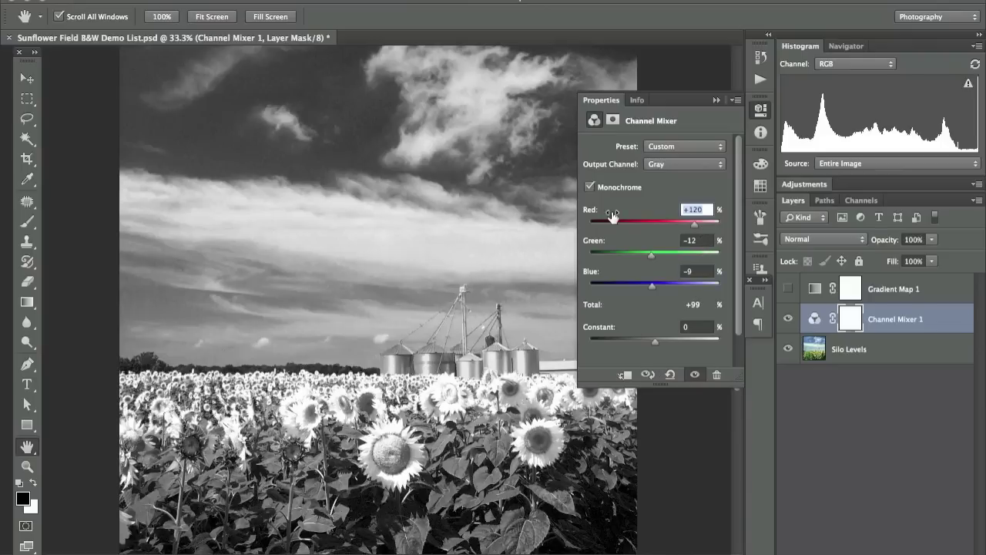
pyautogui.write('100')
pyautogui.press('Tab')
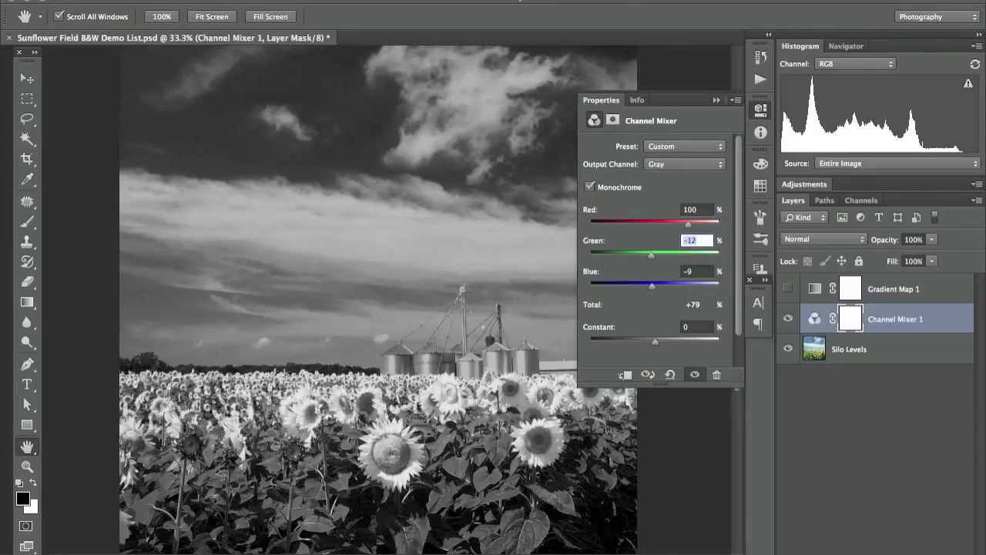
pyautogui.write('0')
pyautogui.press('Tab')
pyautogui.write('0')
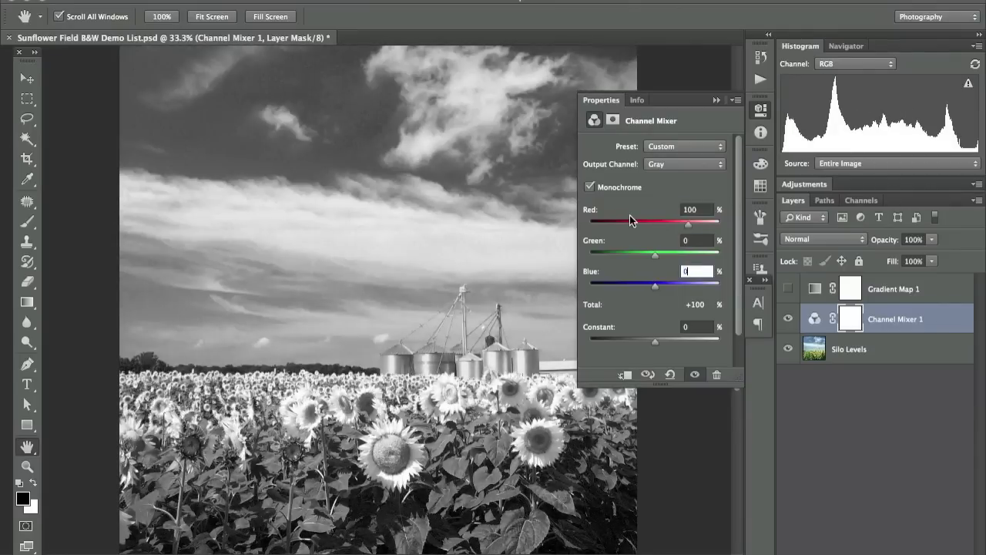
# Step: Set the monochrome Channel Mixer to Red 70%, Green 10% and Blue 20%
pyautogui.click(736, 101)
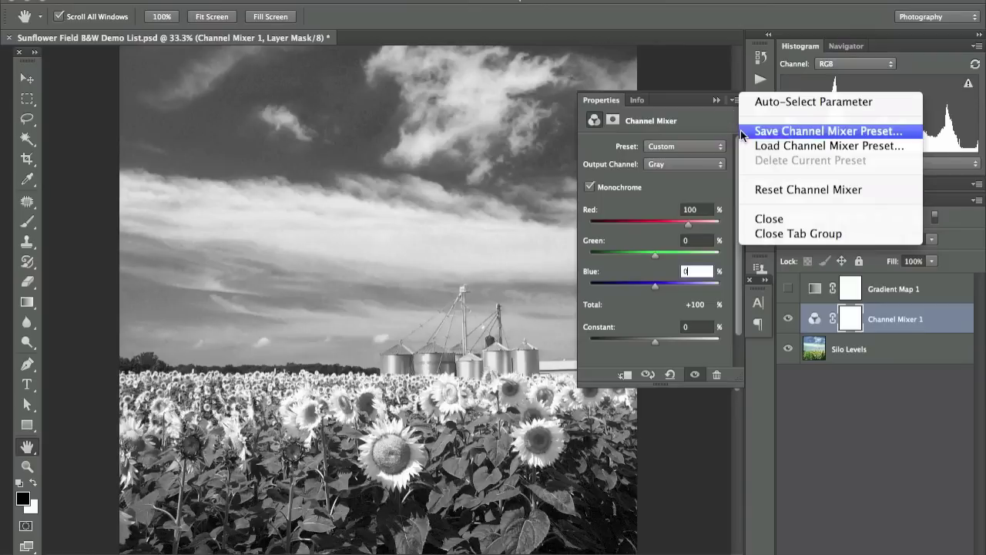
pyautogui.click(708, 127)
pyautogui.click(699, 209)
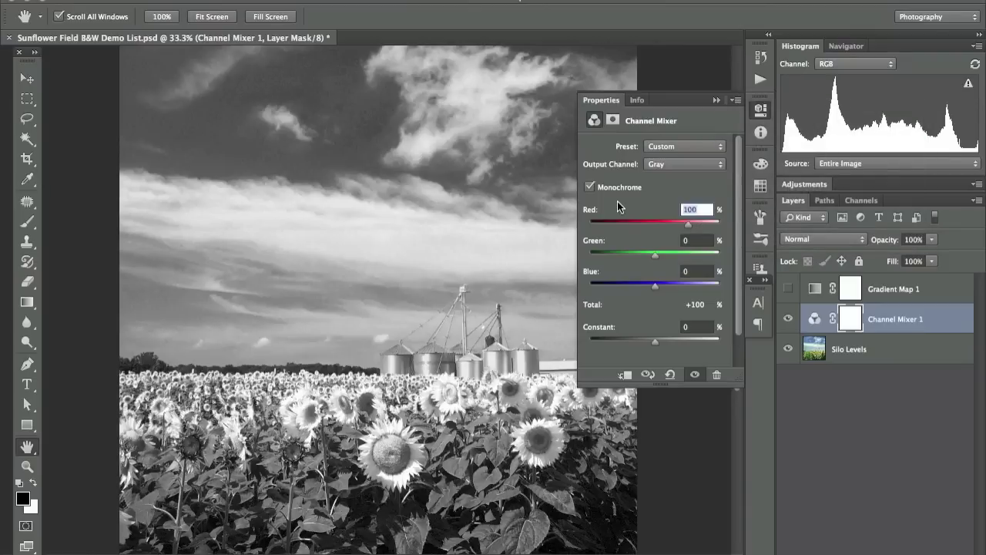
pyautogui.write('70')
pyautogui.press('Tab')
pyautogui.write('10')
pyautogui.press('Tab')
pyautogui.write('20')
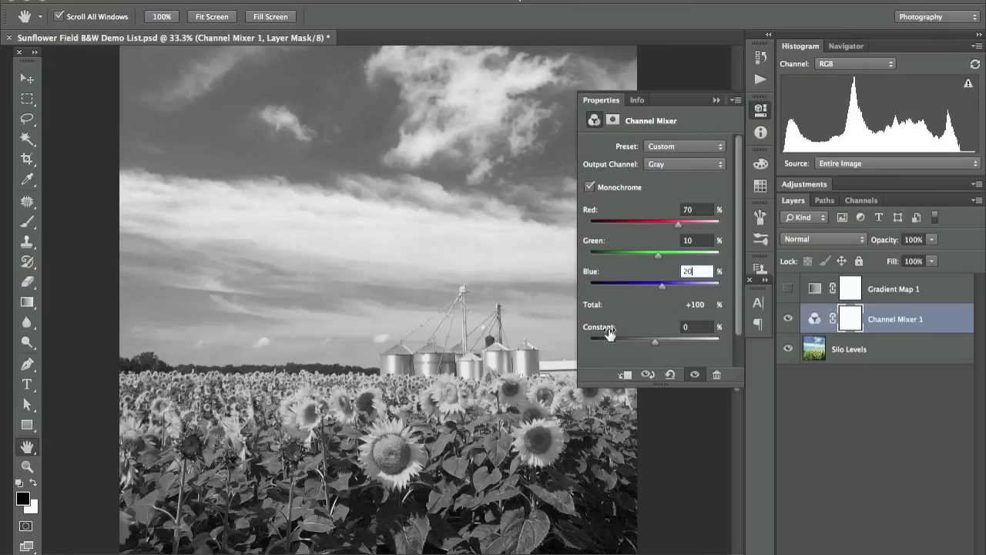
# Step: Change the Channel Mixer's Blue contribution to 10% and Green to 20%
pyautogui.click(638, 273)
pyautogui.write('10')
pyautogui.hotkey('shift', 'Tab')
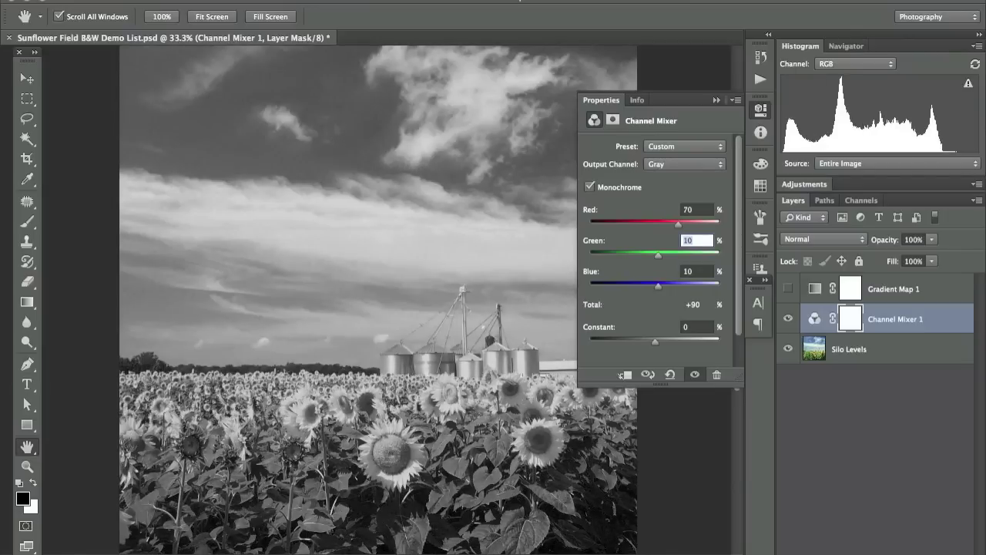
pyautogui.write('20')
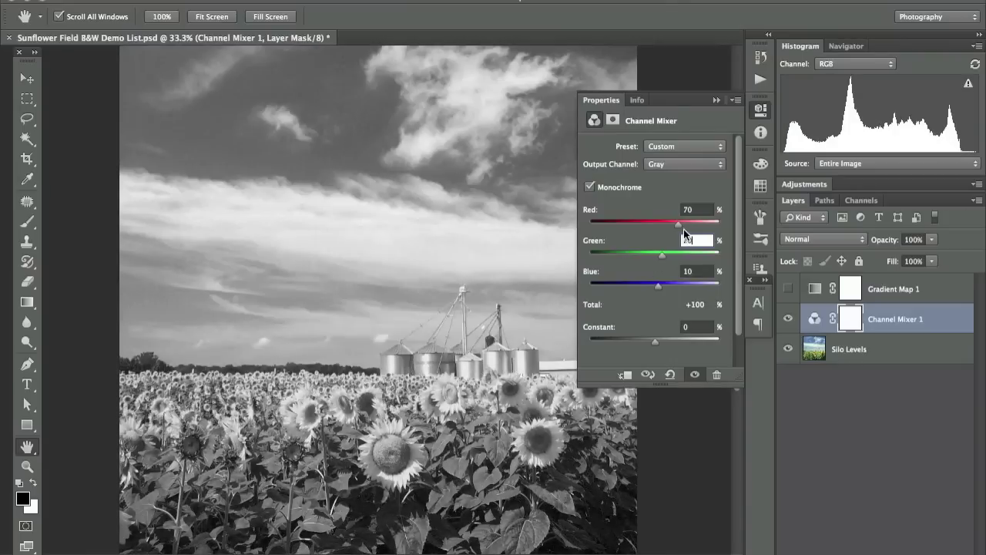
# Step: Save the current Channel Mixer settings as a preset named Mid Contrast in the Channel Mixer presets folder
pyautogui.click(736, 100)
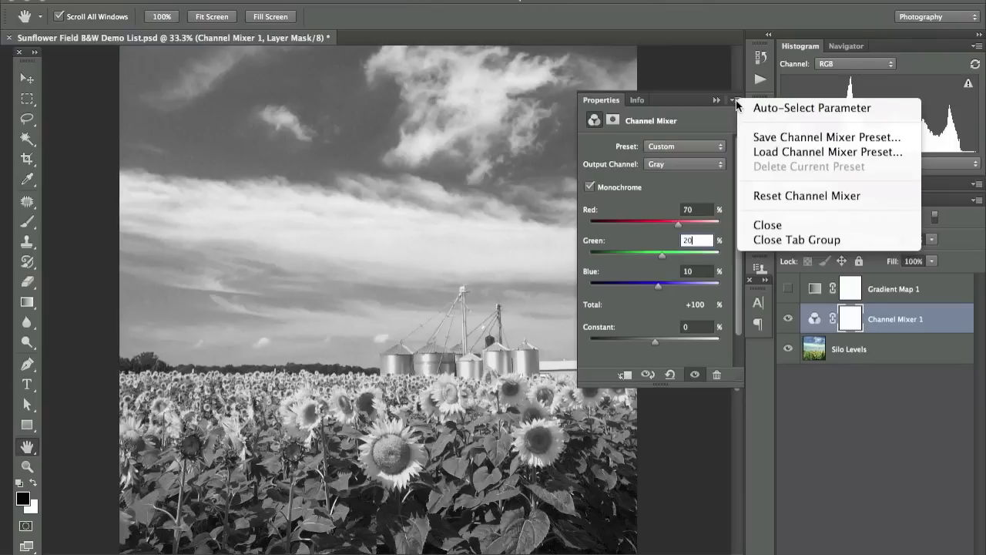
pyautogui.click(747, 138)
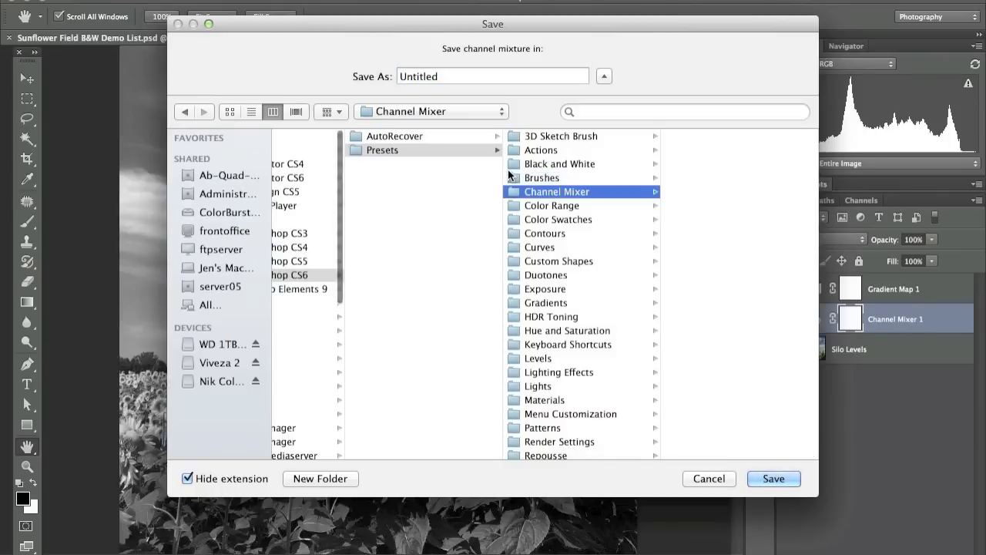
pyautogui.write('mMid Contrast')
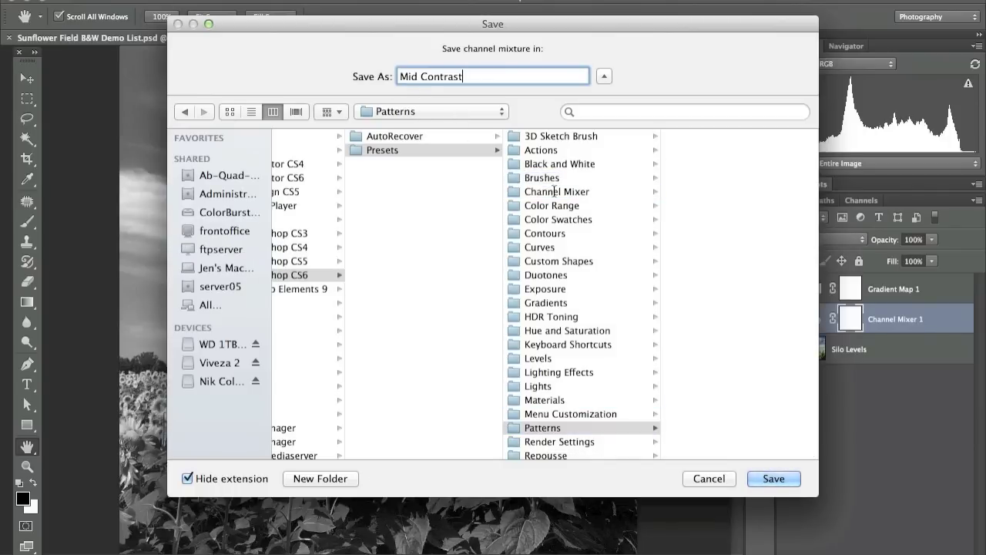
pyautogui.click(566, 195)
pyautogui.click(782, 480)
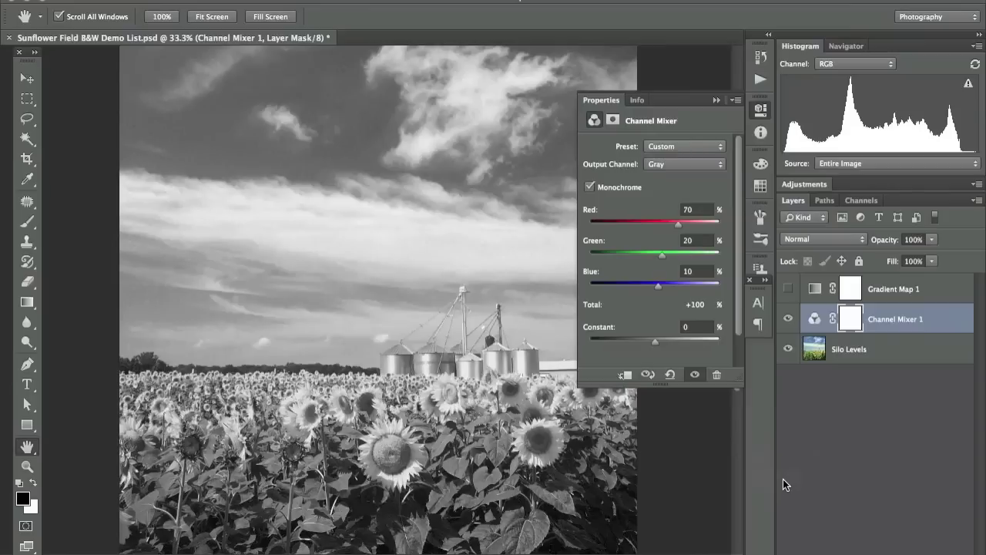
# Step: Try the Black & White Infrared preset on the Channel Mixer and switch it to Black & White with Red Filter
pyautogui.click(694, 147)
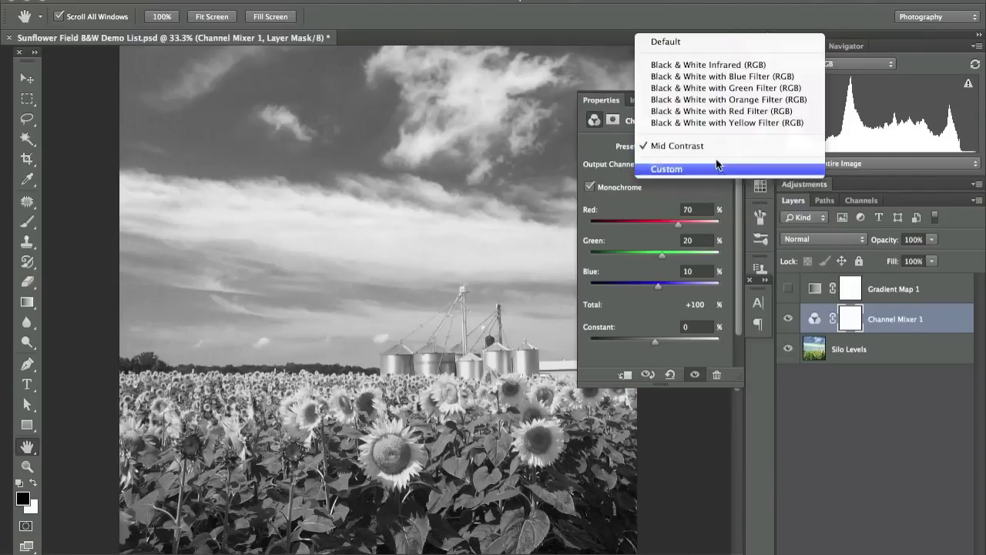
pyautogui.click(739, 65)
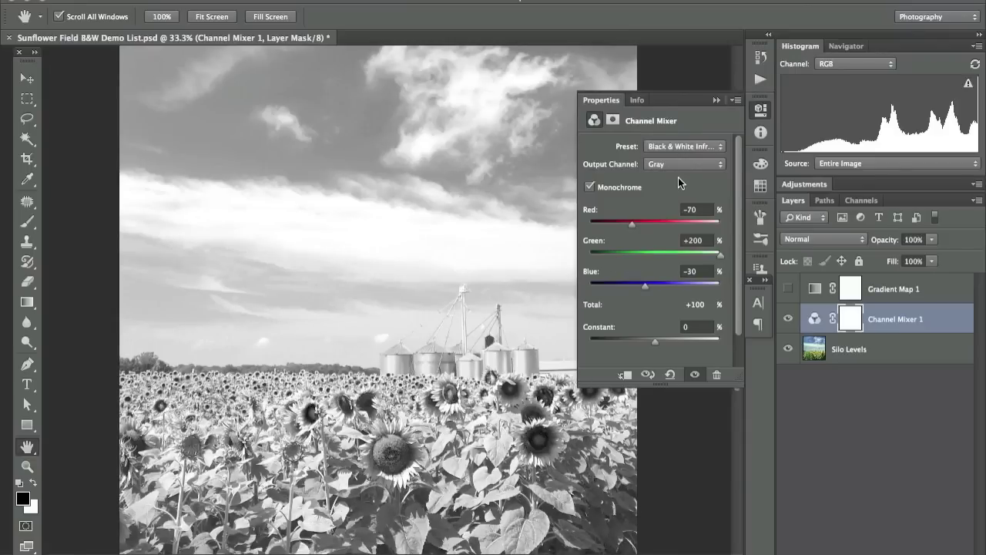
pyautogui.click(685, 147)
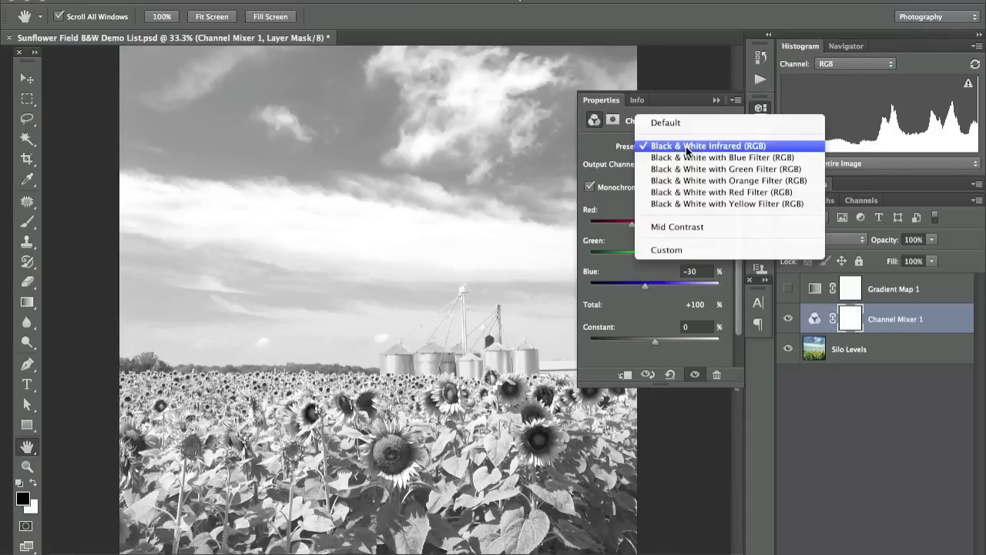
pyautogui.click(688, 191)
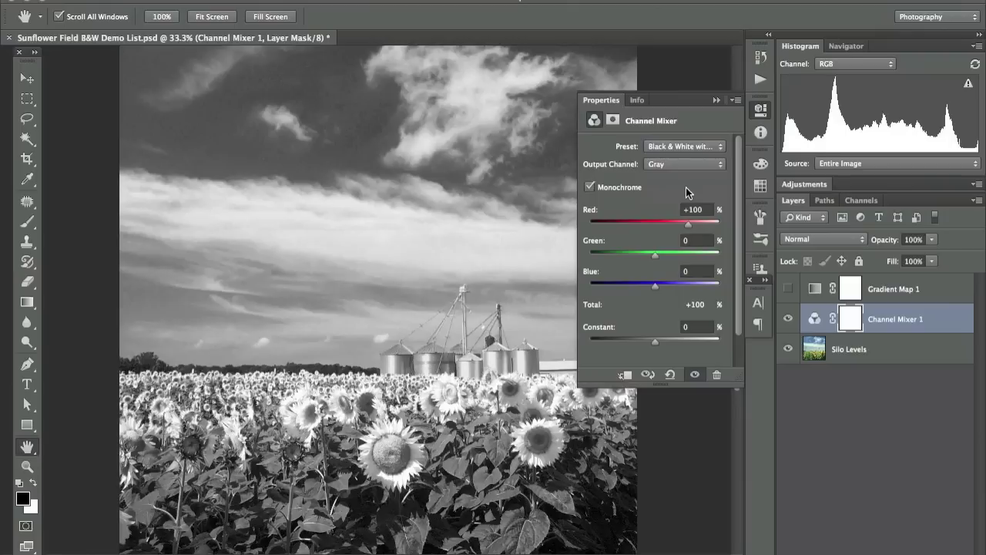
pyautogui.click(715, 101)
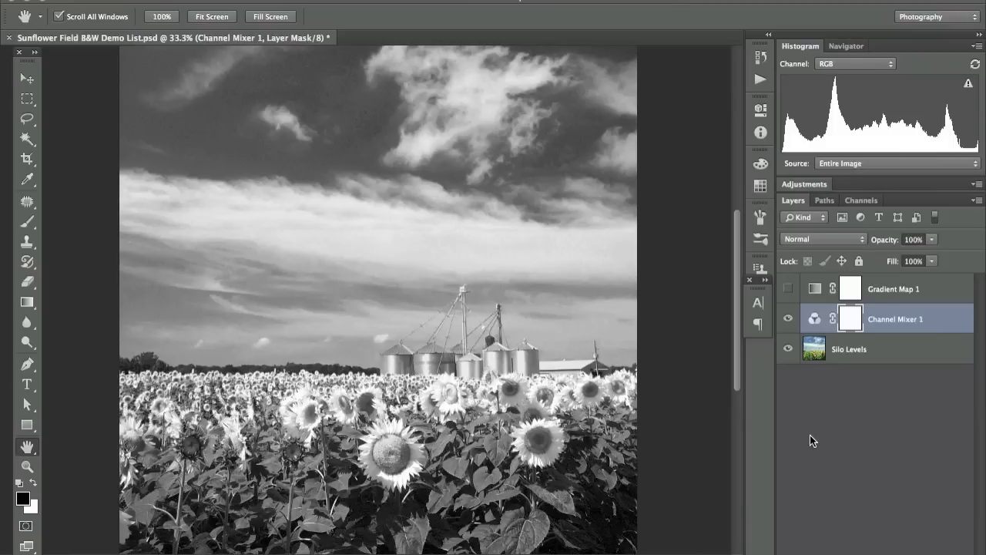
# Step: Hide the Channel Mixer layer and add a Black & White adjustment layer directly above Silo Levels
pyautogui.click(787, 318)
pyautogui.click(823, 352)
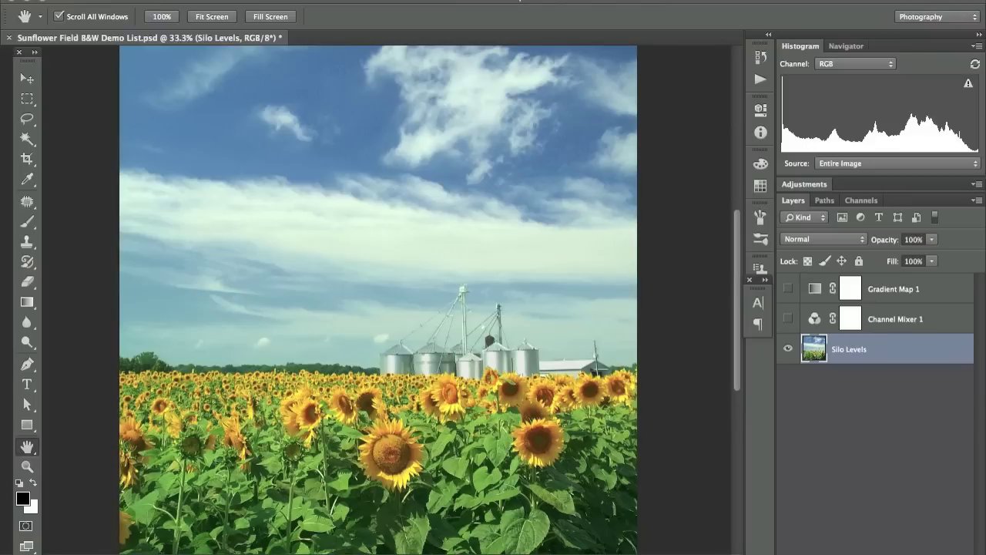
pyautogui.click(897, 546)
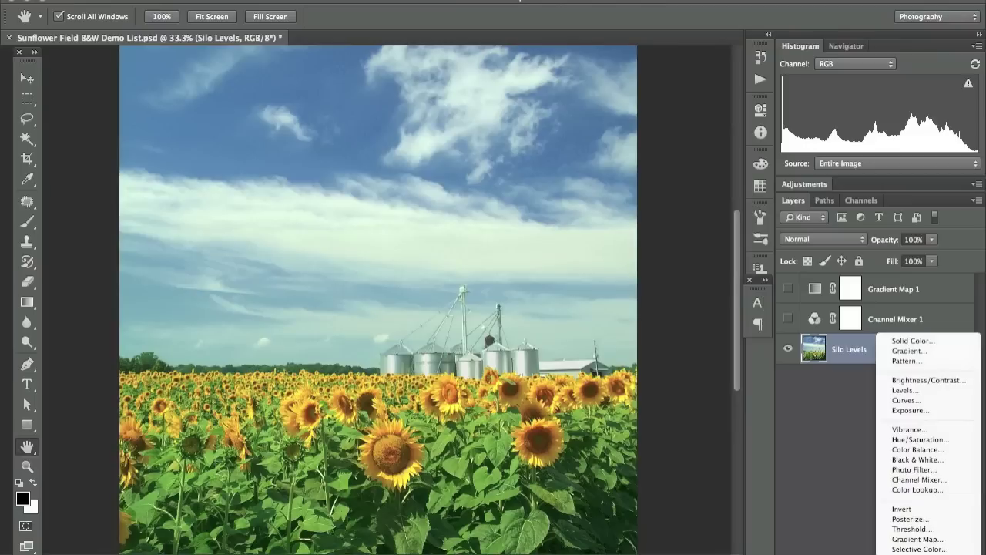
pyautogui.click(911, 460)
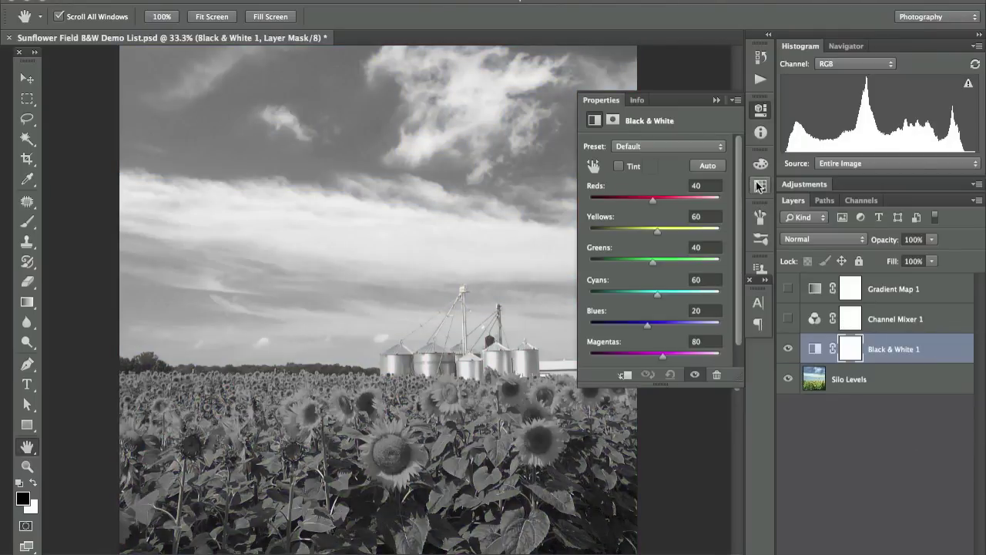
# Step: Try the Red Filter and Yellow Filter presets on the Black & White adjustment
pyautogui.click(677, 147)
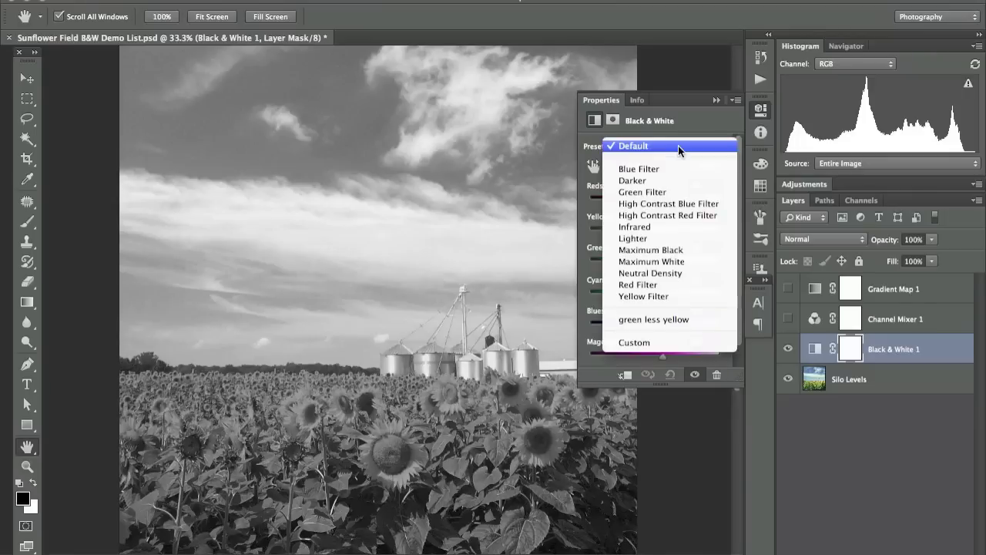
pyautogui.click(655, 284)
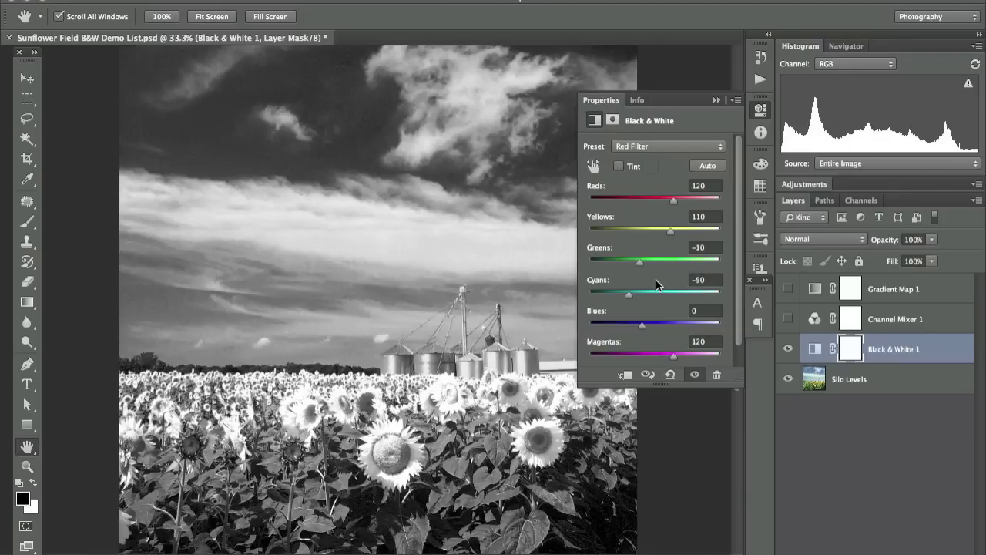
pyautogui.click(662, 155)
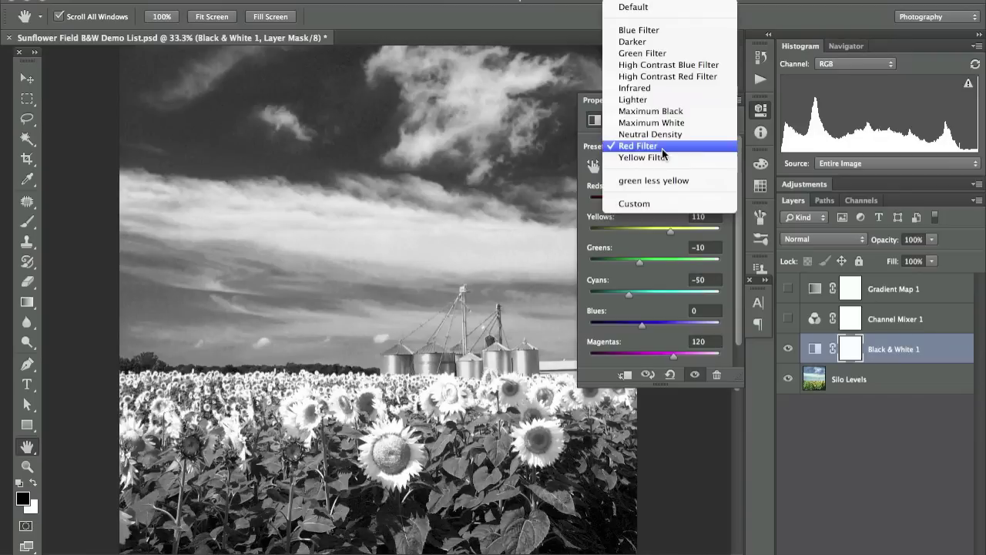
pyautogui.click(661, 154)
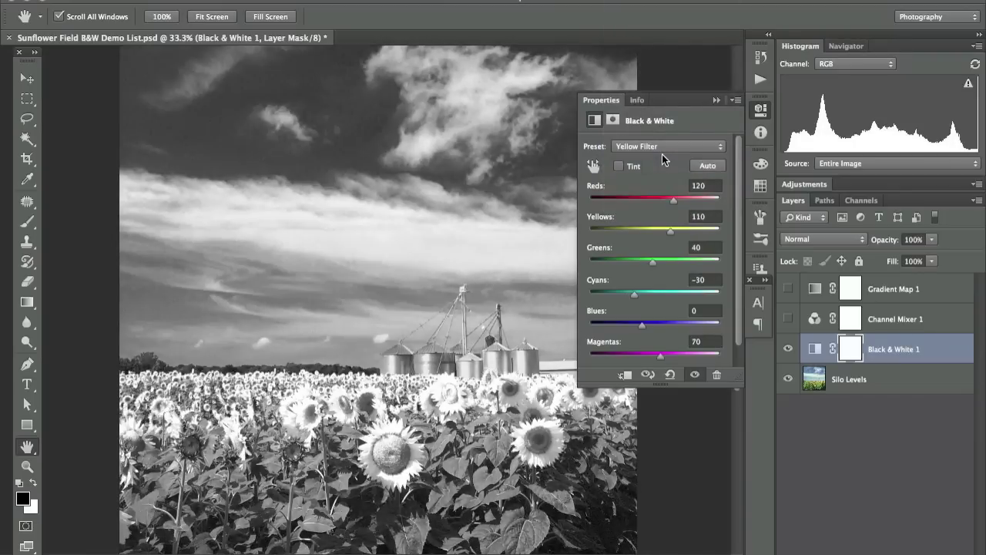
# Step: Apply the Green Filter preset and darken the upper sky to Blues -43 with the targeted adjustment tool
pyautogui.click(660, 146)
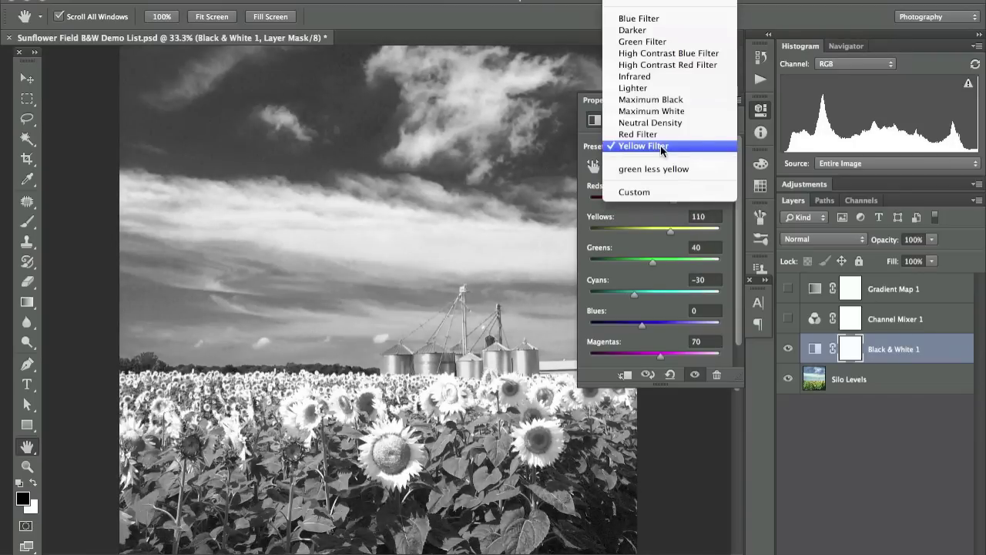
pyautogui.click(660, 42)
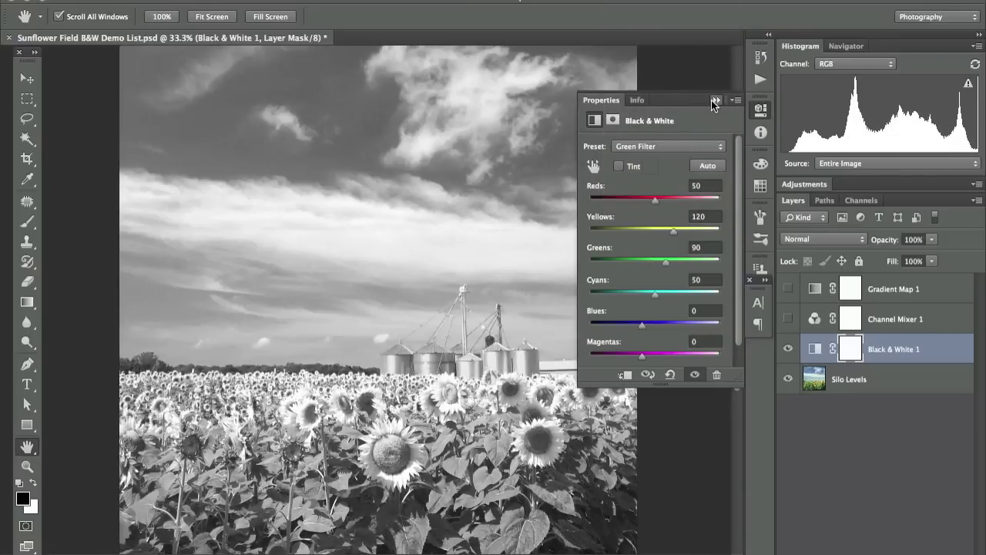
pyautogui.click(592, 167)
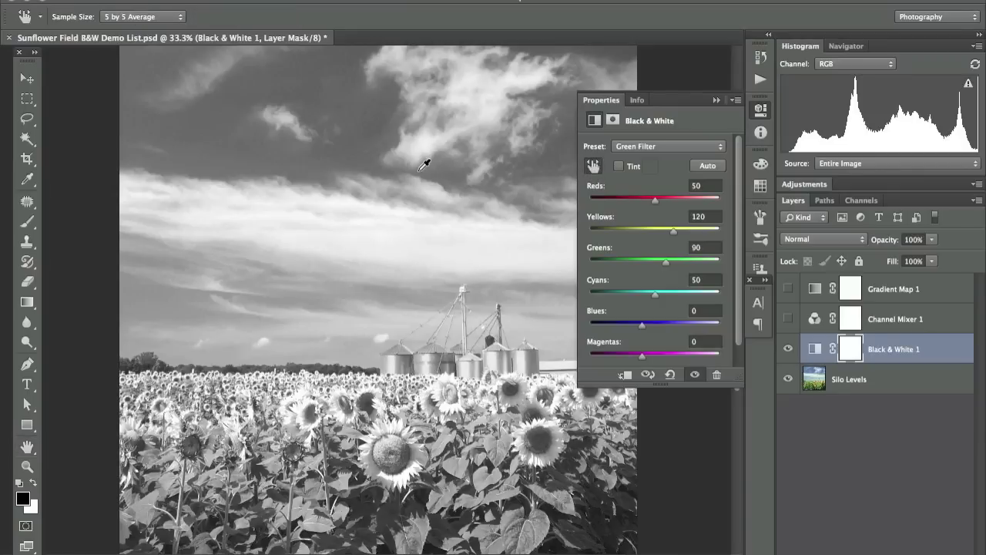
pyautogui.click(354, 106)
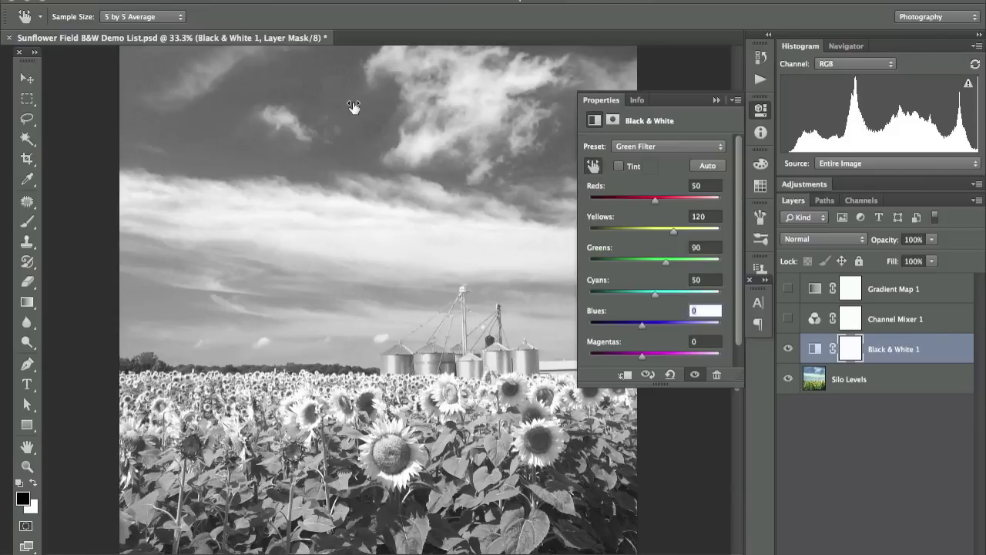
pyautogui.moveTo(350, 106); pyautogui.dragTo(320, 111)
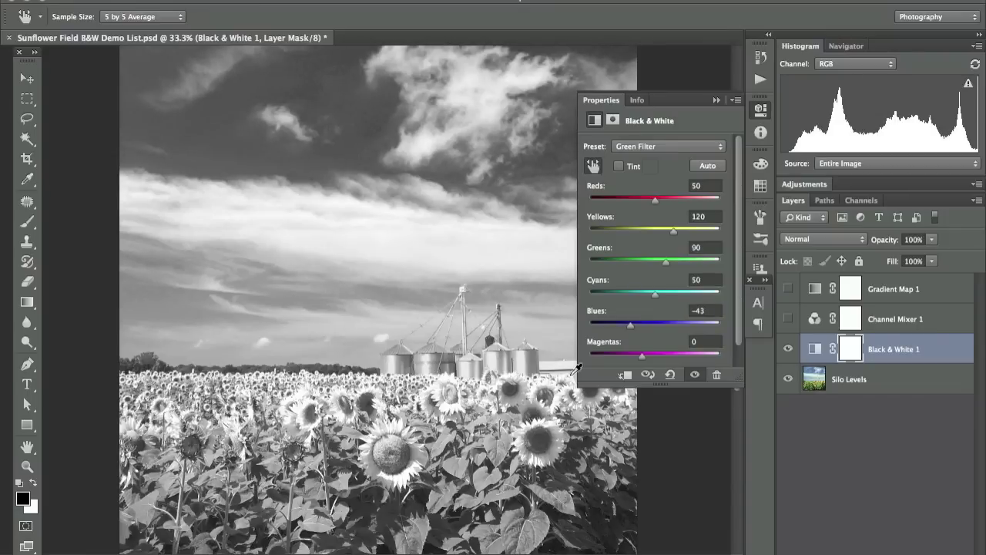
# Step: Use targeted adjustment on the leaves, petals and lower sky to bring Yellows to 108 and Cyans to 33
pyautogui.moveTo(536, 531); pyautogui.dragTo(492, 542)
pyautogui.moveTo(389, 435); pyautogui.dragTo(413, 445)
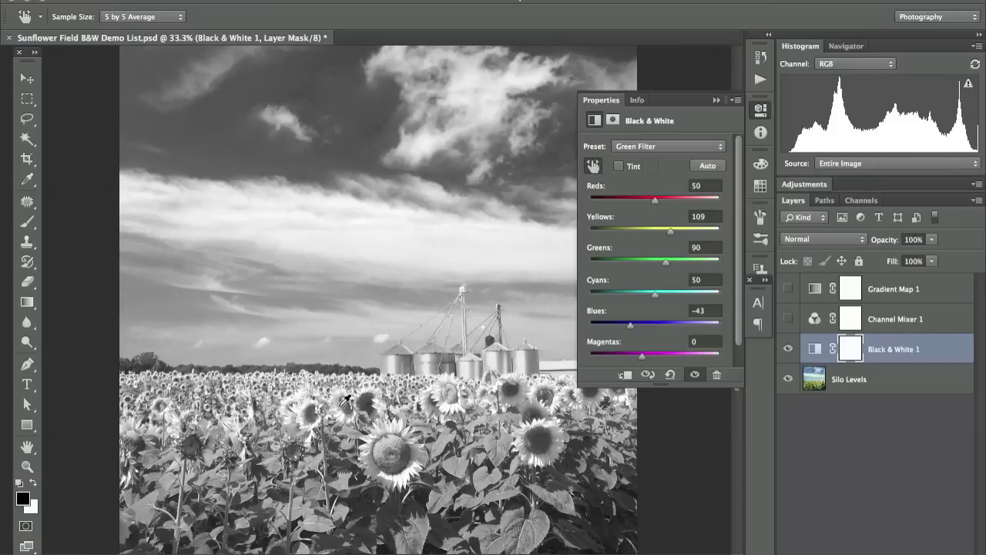
pyautogui.moveTo(185, 307); pyautogui.dragTo(166, 318)
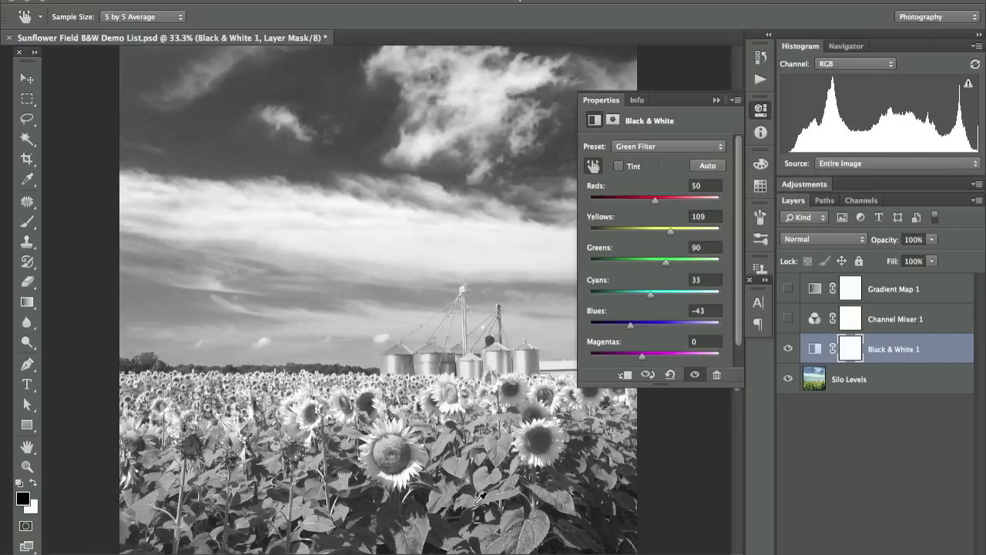
pyautogui.moveTo(500, 441); pyautogui.dragTo(475, 443)
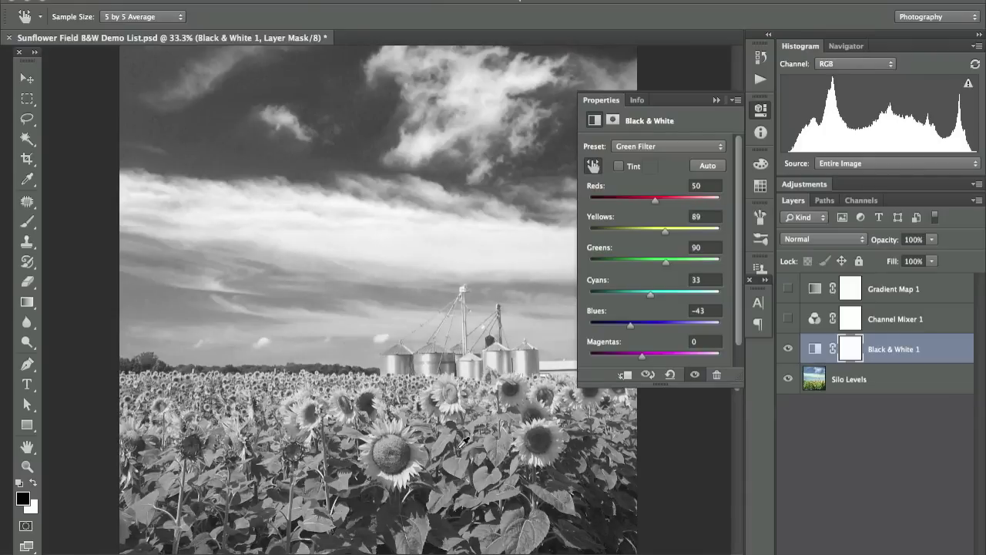
pyautogui.moveTo(411, 468)
pyautogui.mouseDown()
pyautogui.moveTo(405, 478)
pyautogui.moveTo(416, 477)
pyautogui.mouseUp()
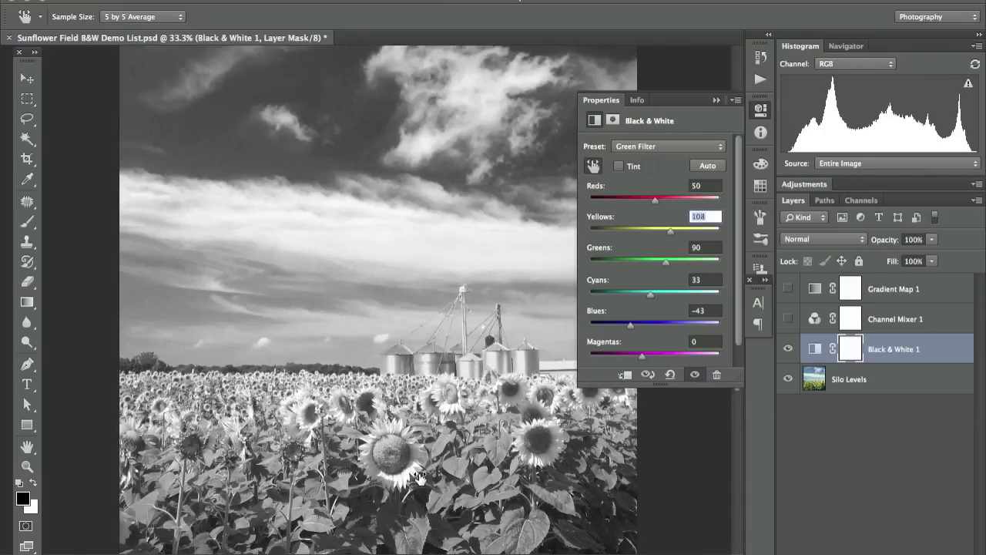
pyautogui.moveTo(419, 476); pyautogui.dragTo(418, 475)
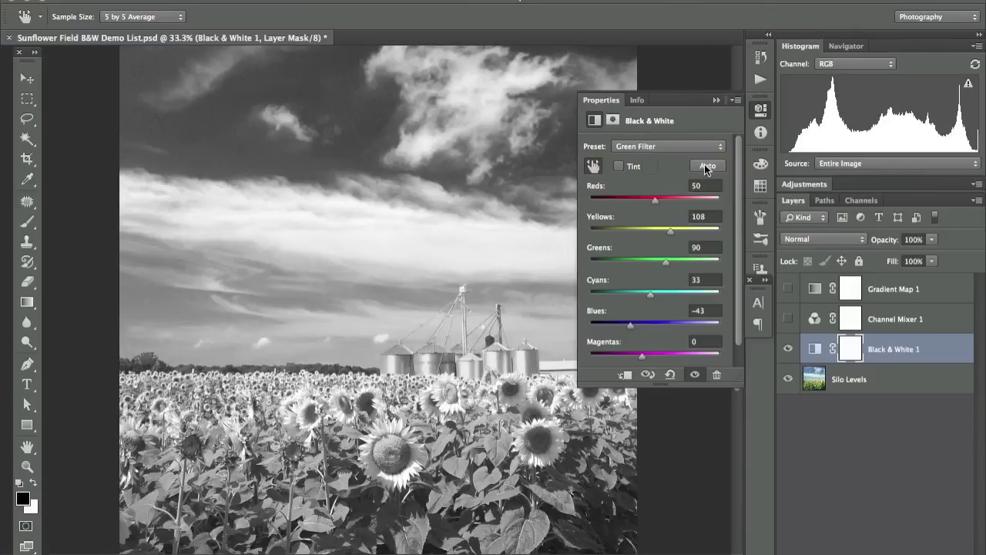
# Step: Save the Black & White settings as a preset named High Contrast for Yellow Subject
pyautogui.click(735, 101)
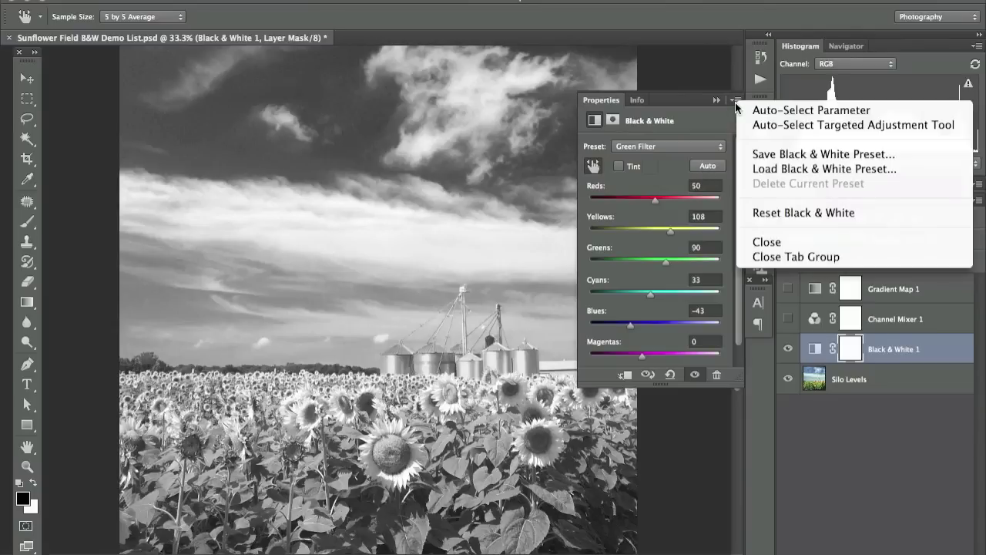
pyautogui.click(748, 154)
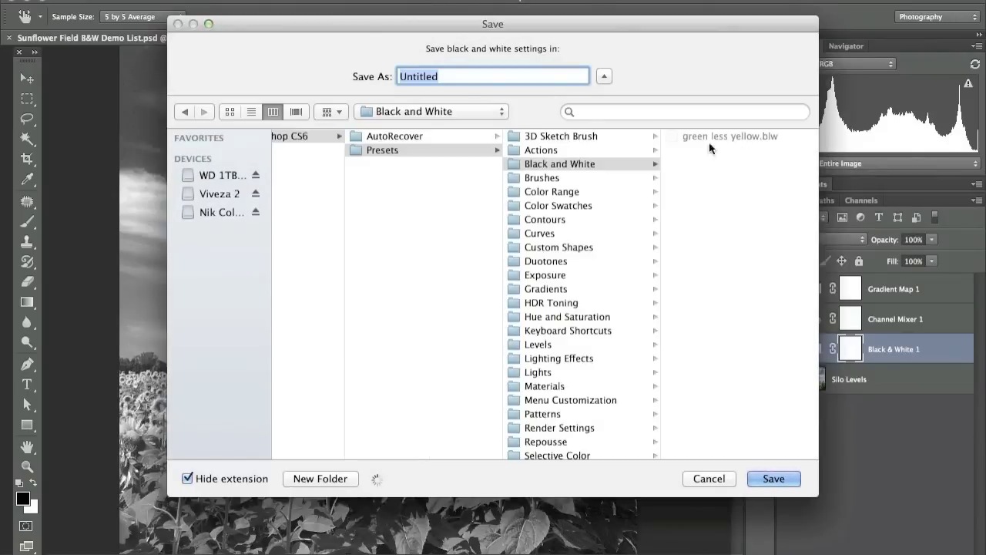
pyautogui.write('High Contra')
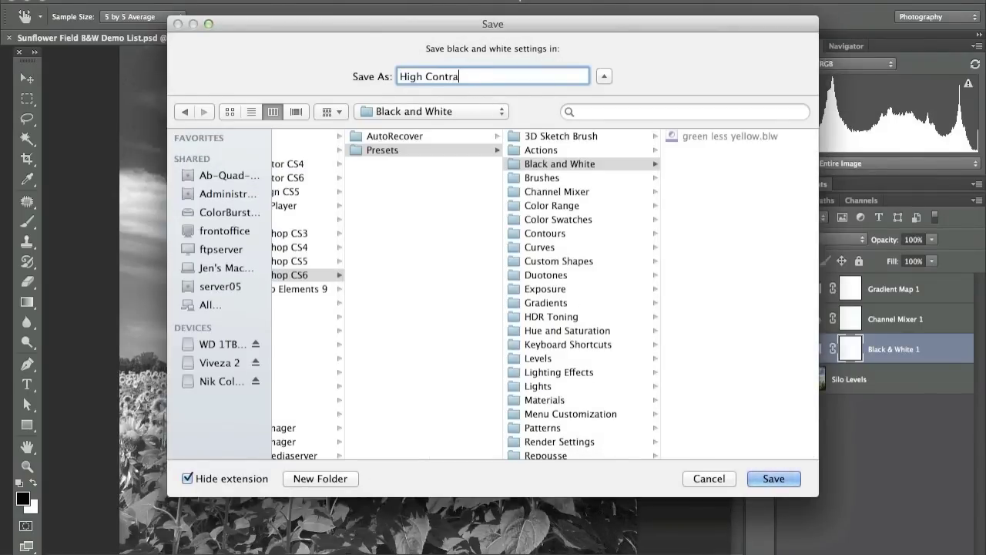
pyautogui.write('st for Yellow Subject')
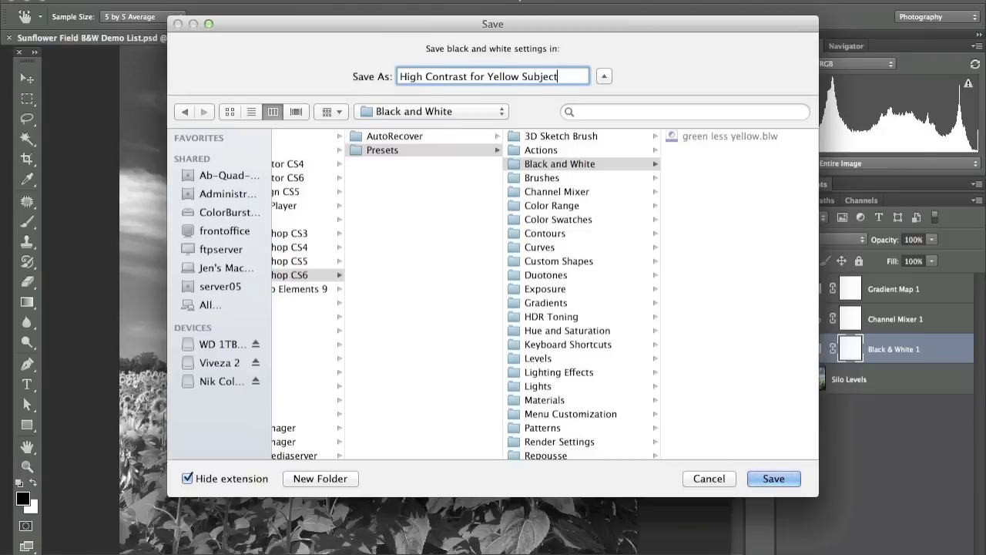
pyautogui.click(765, 477)
# Step: Try the High Contrast Red Filter preset and switch back to the saved High Contrast for Yellow Subject preset
pyautogui.click(676, 149)
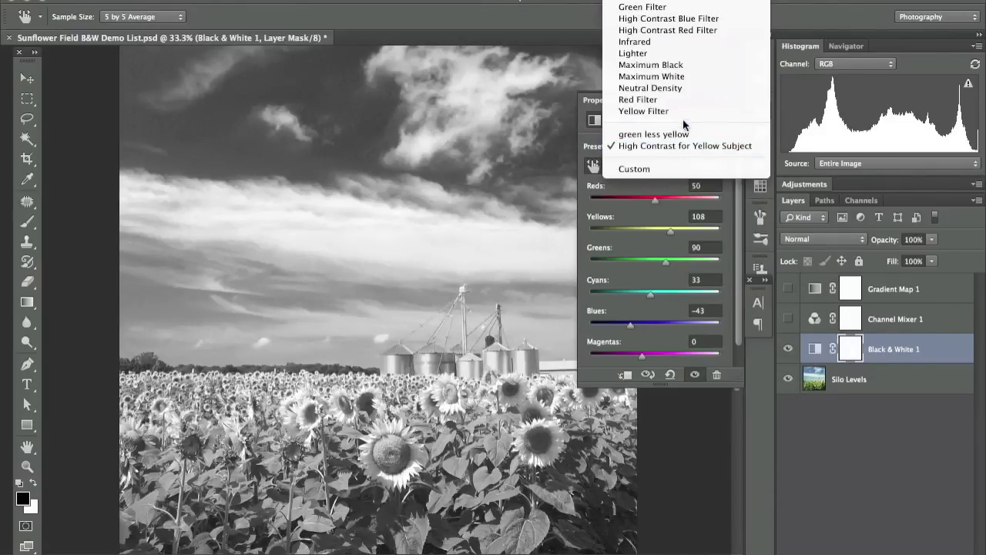
pyautogui.click(673, 30)
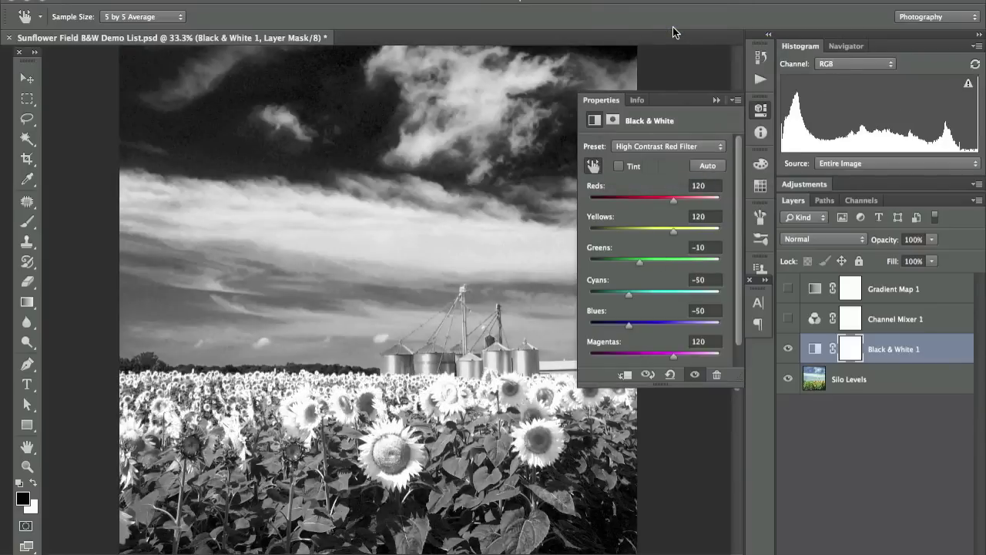
pyautogui.click(656, 146)
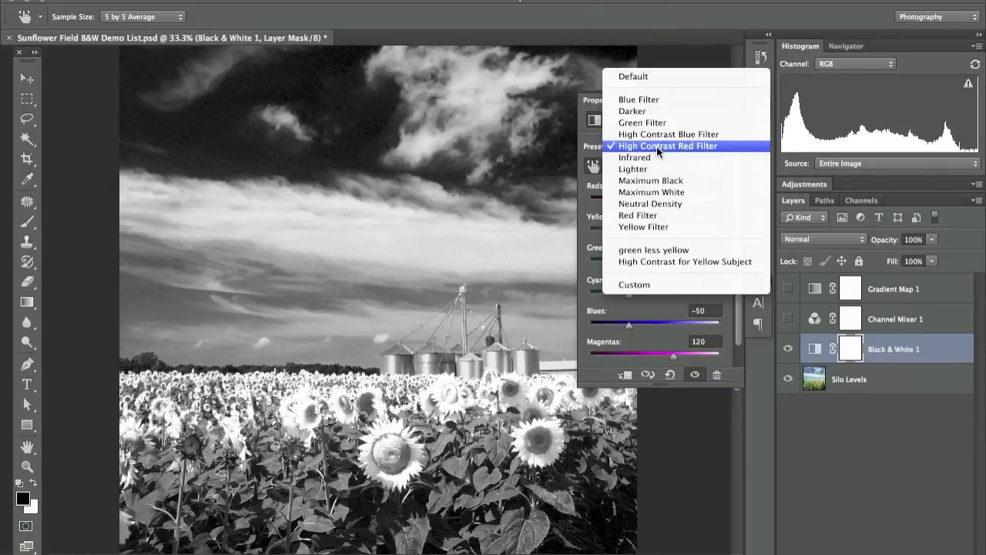
pyautogui.click(660, 261)
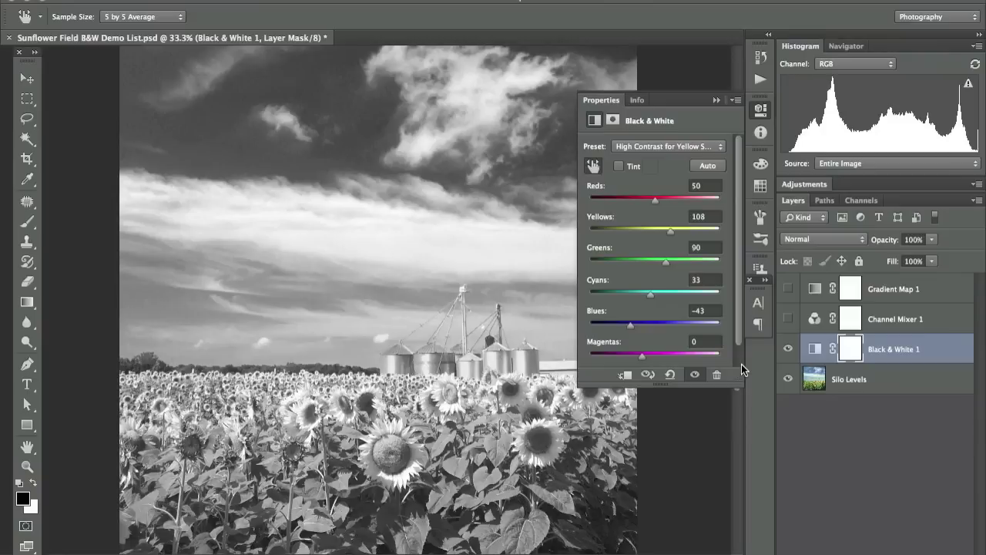
pyautogui.click(716, 101)
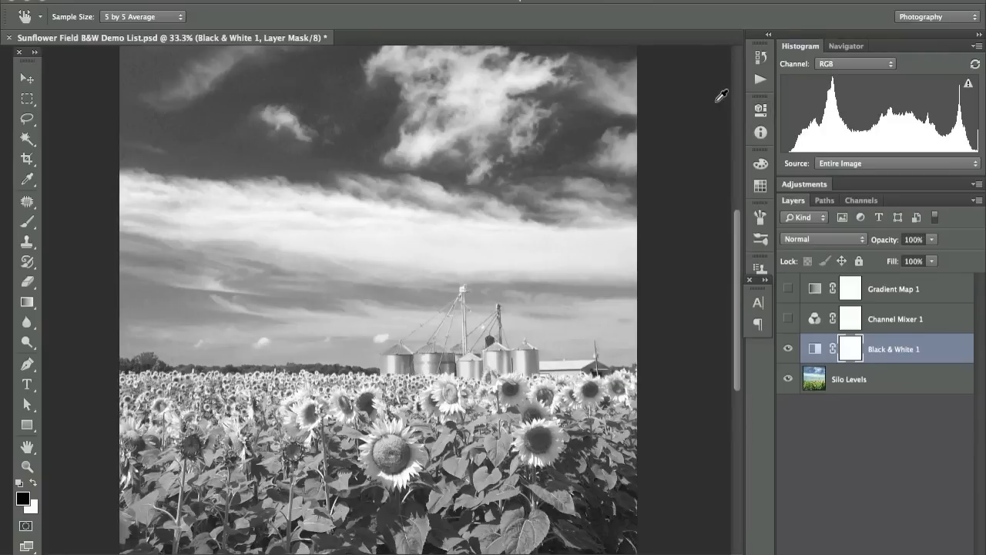
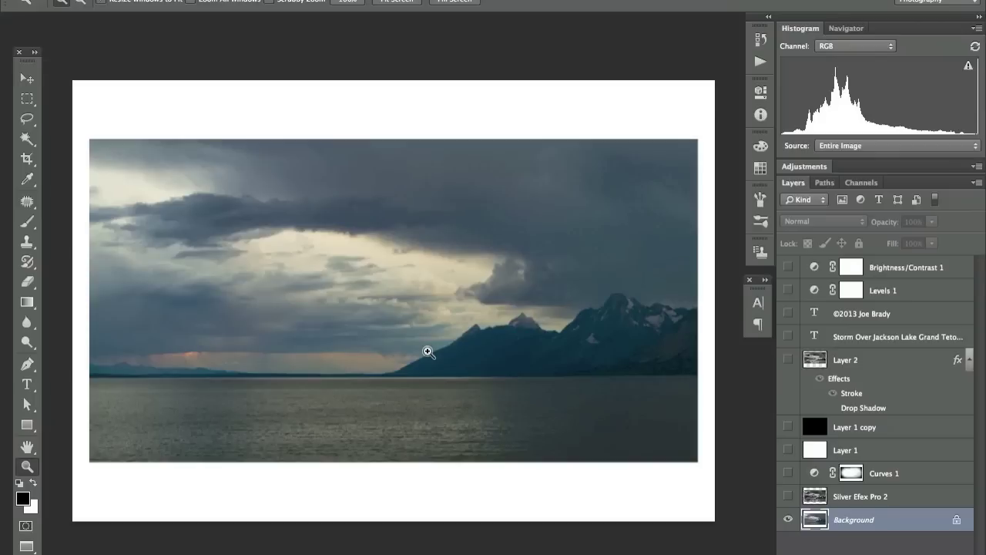
# Step: Open the Jackson Lake storm photo in the Silver Efex Pro 2 filter and shift the split-preview divider to the photo's left edge
pyautogui.click(382, 2)
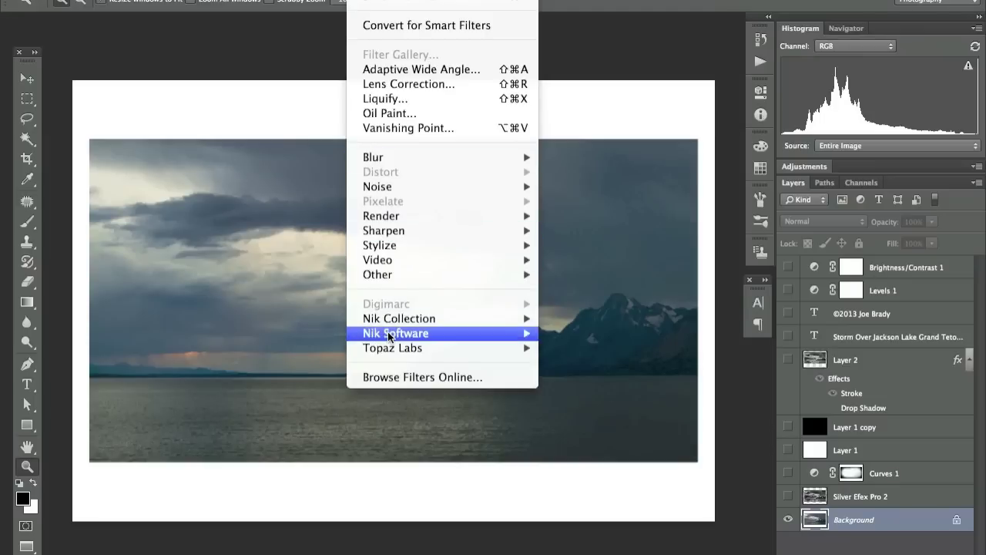
pyautogui.moveTo(393, 321)
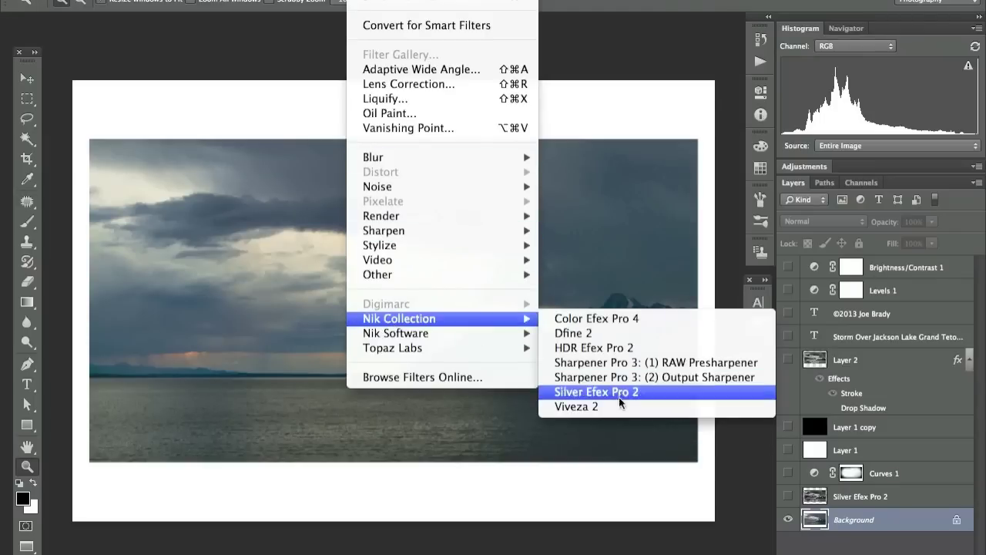
pyautogui.click(661, 396)
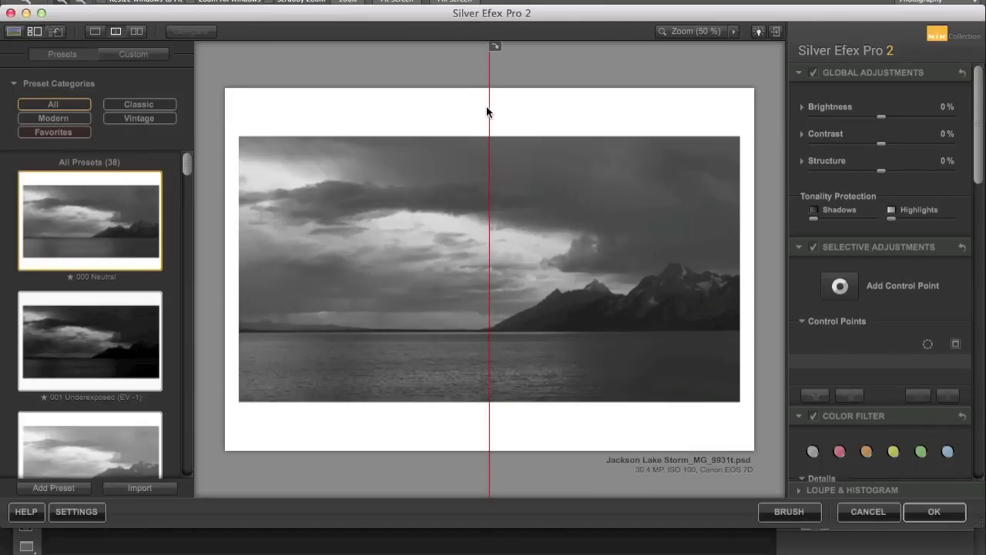
pyautogui.moveTo(489, 112); pyautogui.dragTo(242, 141)
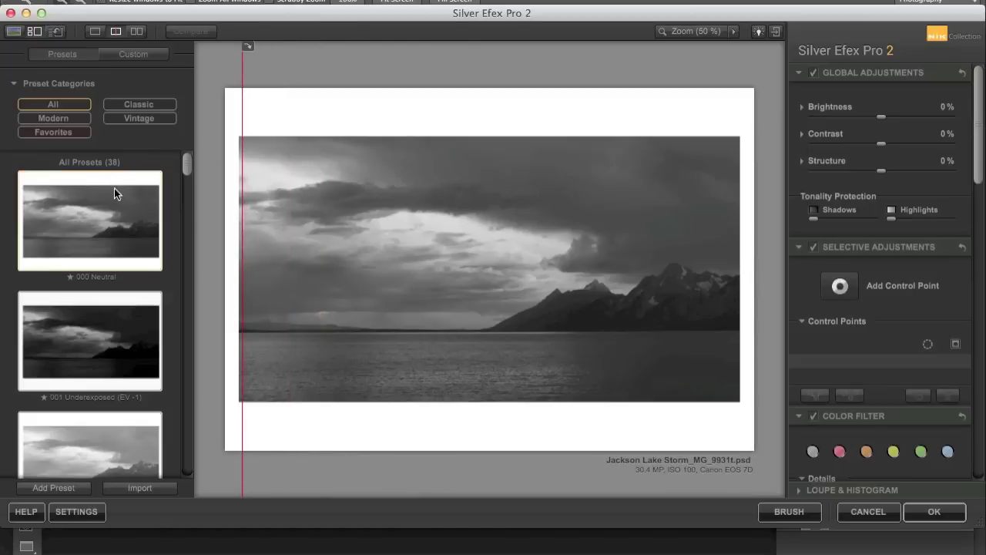
# Step: Try the 005 High Structure (harsh) preset and switch to the 015 Full Dynamic (harsh) preset
pyautogui.click(161, 174)
pyautogui.moveTo(185, 163); pyautogui.dragTo(184, 206)
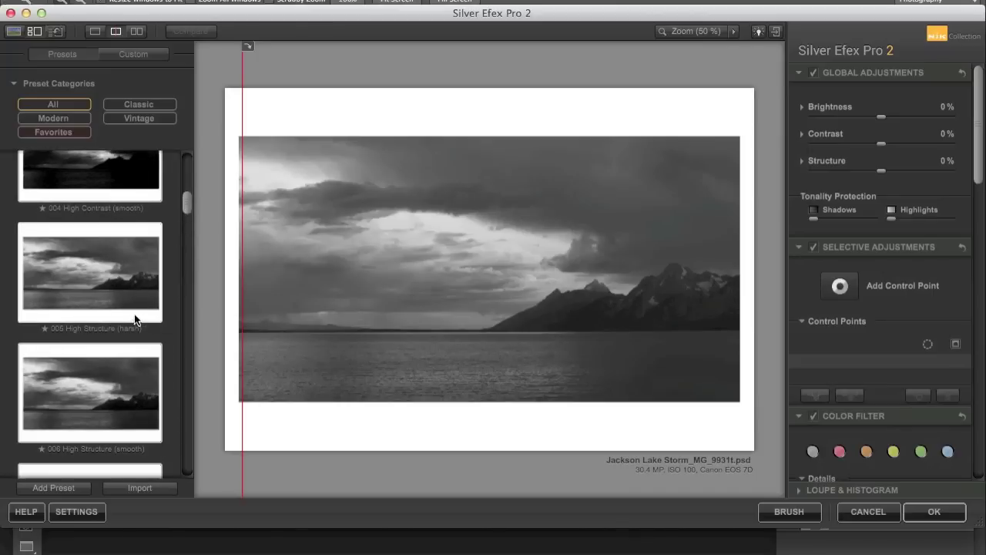
pyautogui.click(112, 274)
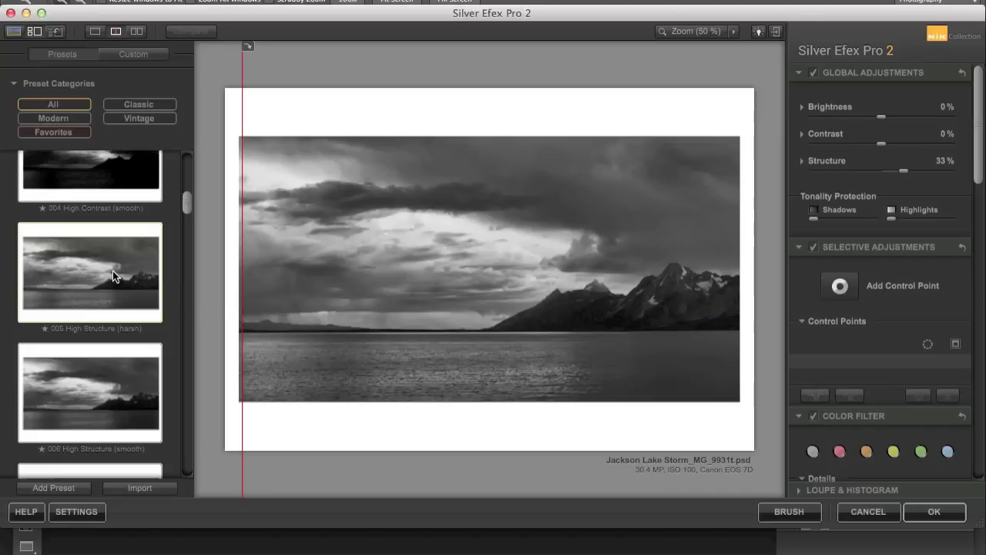
pyautogui.moveTo(185, 210); pyautogui.dragTo(185, 288)
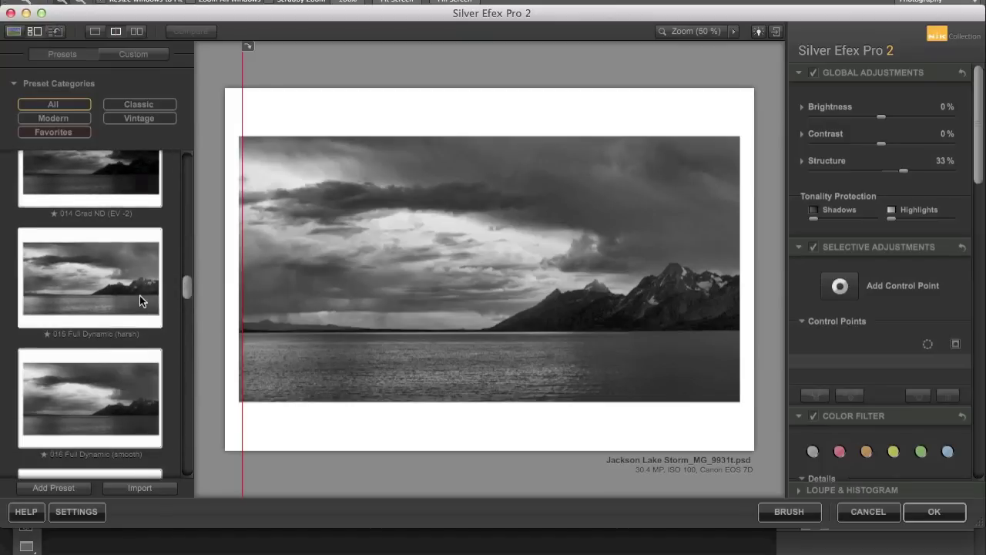
pyautogui.click(110, 288)
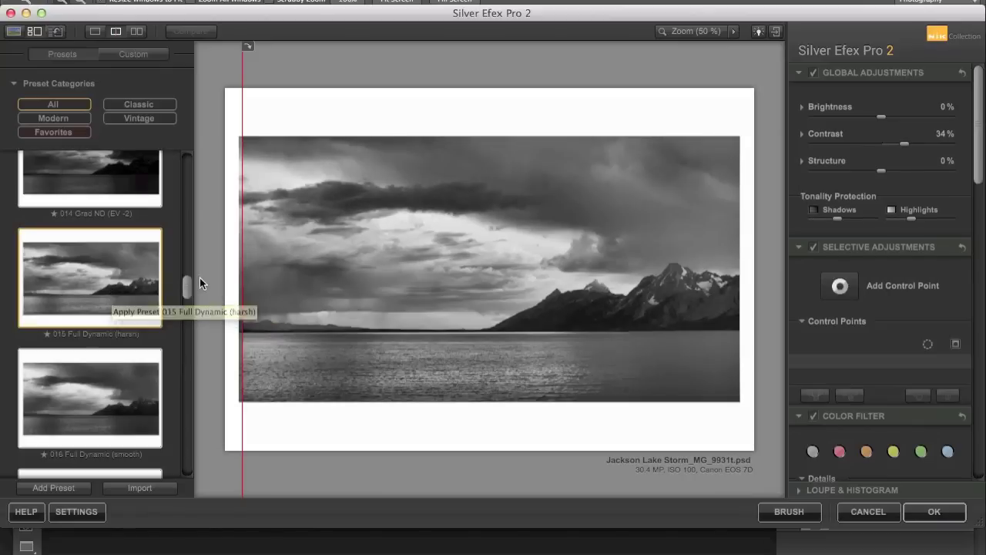
pyautogui.moveTo(187, 284); pyautogui.dragTo(184, 151)
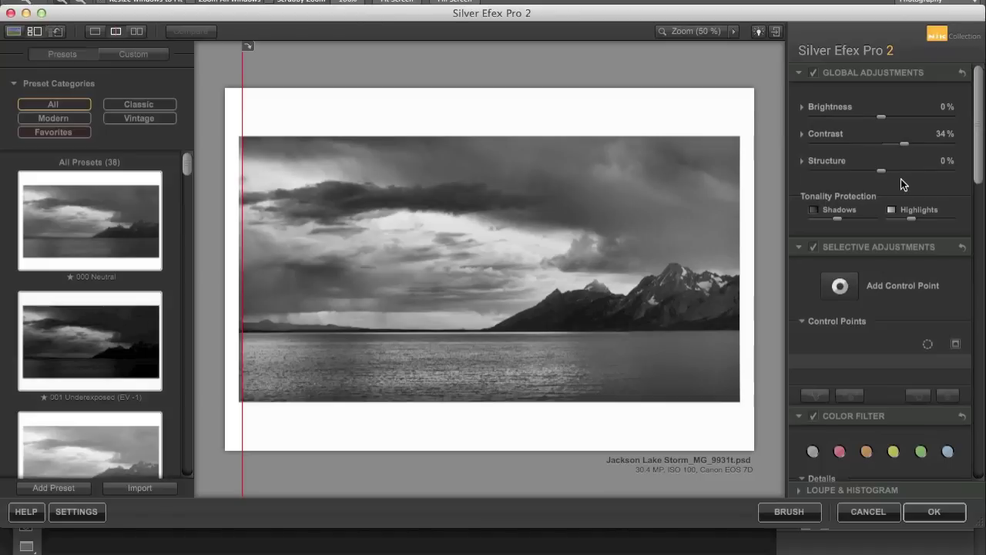
# Step: Set the global Structure to 51%, Brightness to 5% and Contrast to 37%, and compare the photo before and after with the split preview
pyautogui.moveTo(883, 171); pyautogui.dragTo(915, 173)
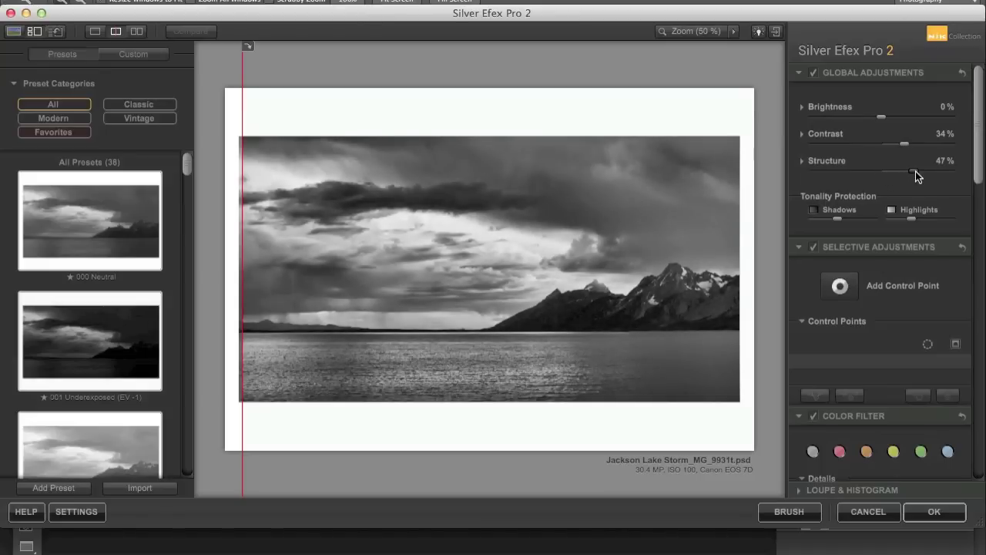
pyautogui.moveTo(916, 171); pyautogui.dragTo(918, 171)
pyautogui.moveTo(877, 116); pyautogui.dragTo(905, 144)
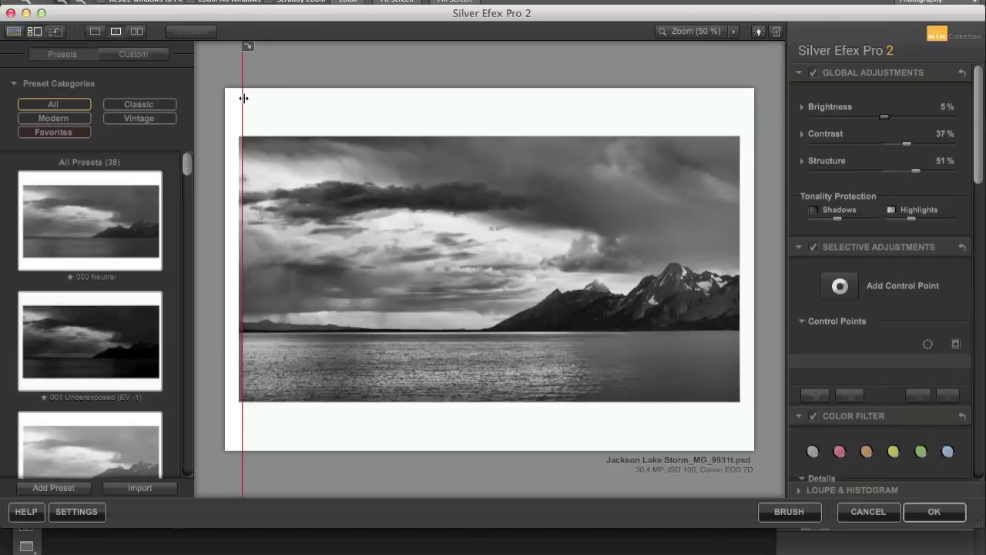
pyautogui.moveTo(241, 99); pyautogui.dragTo(755, 131)
pyautogui.moveTo(839, 198); pyautogui.dragTo(141, 237)
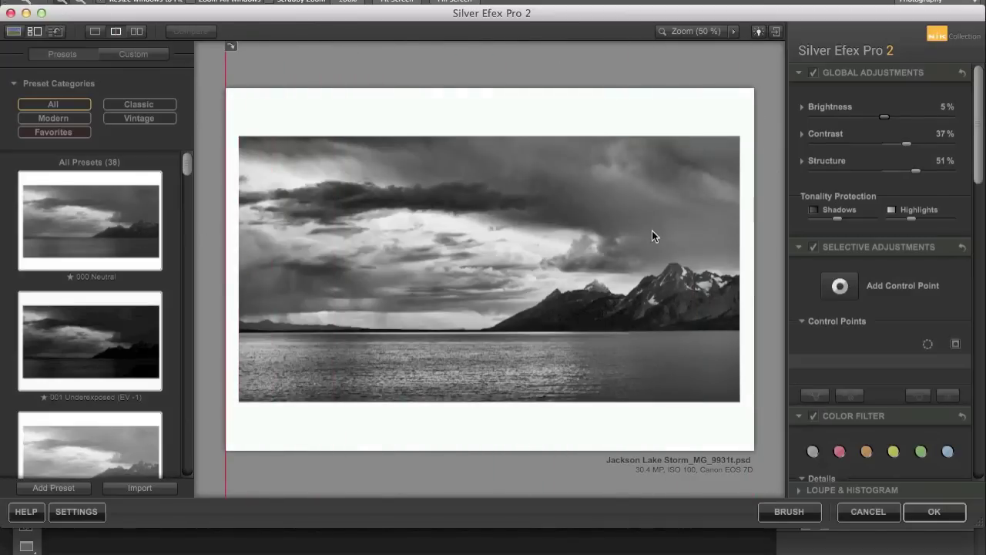
# Step: Add a control point on the dark upper-right sky with a 29% size, increased Structure and Contrast at 14%
pyautogui.click(839, 287)
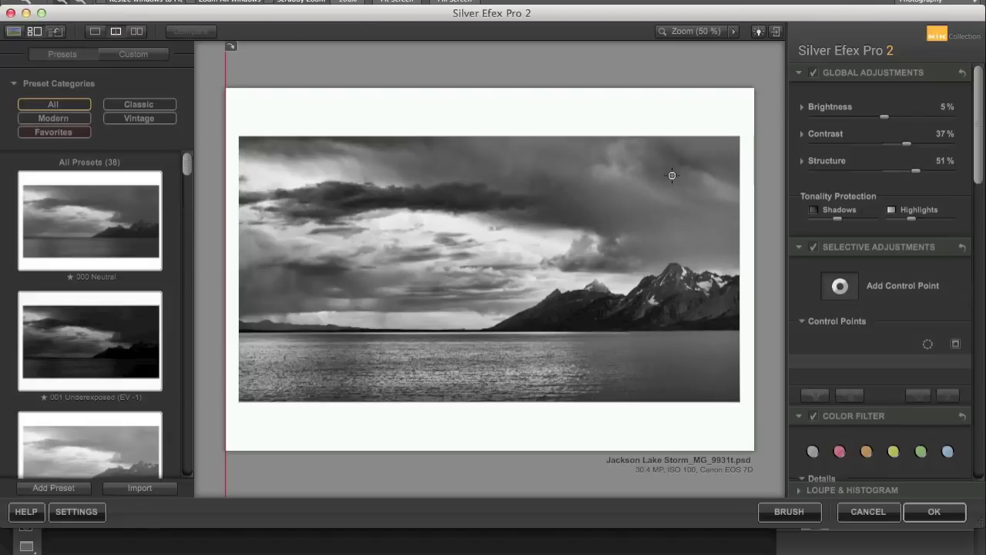
pyautogui.click(670, 175)
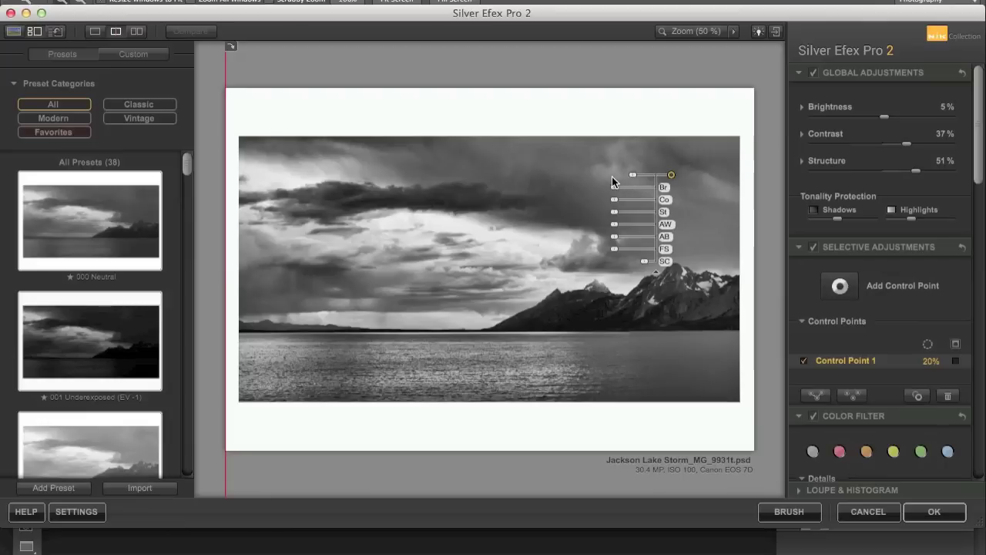
pyautogui.click(627, 177)
pyautogui.click(670, 176)
pyautogui.moveTo(634, 182); pyautogui.dragTo(611, 203)
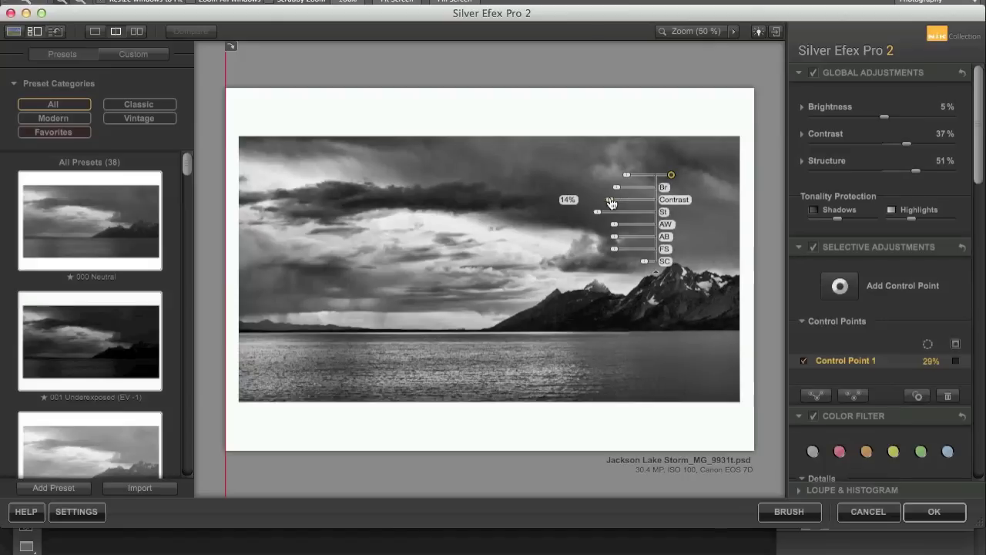
# Step: Add a control point on the large mountain, increase its Structure and set its Brightness to 4%
pyautogui.click(834, 284)
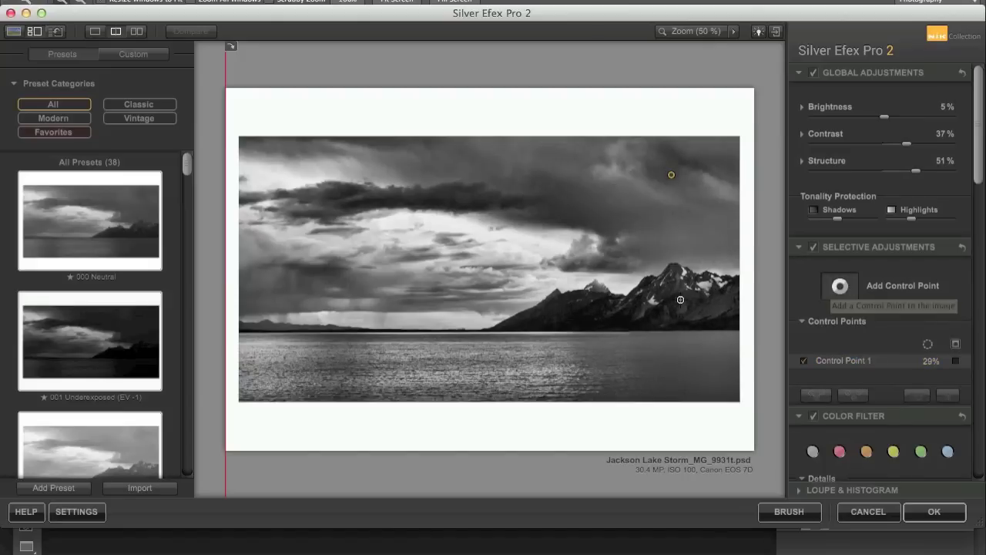
pyautogui.click(675, 294)
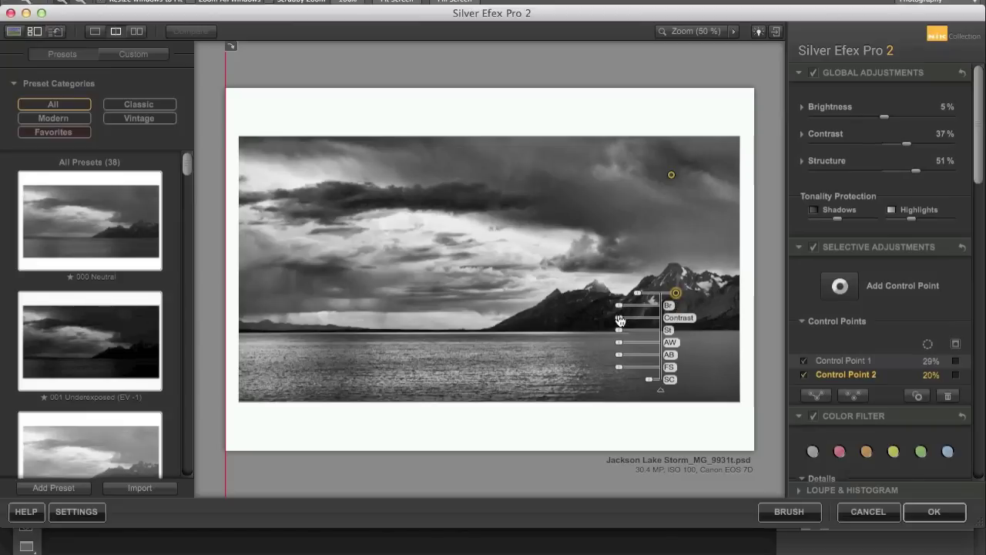
pyautogui.moveTo(618, 329); pyautogui.dragTo(620, 312)
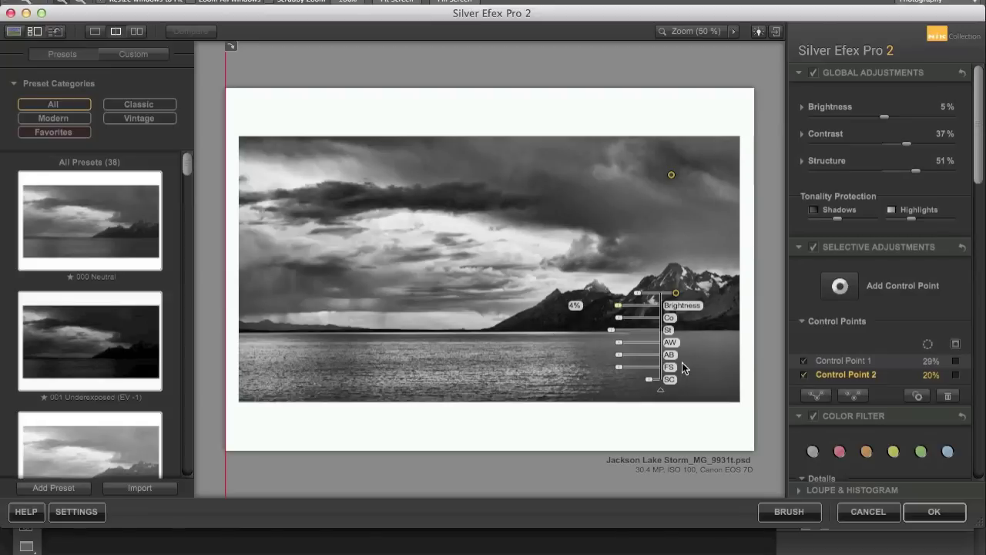
# Step: Add darkening control points on the bright upper-left clouds with Brightness -32% and on the lower-left water with Brightness -27%
pyautogui.click(839, 286)
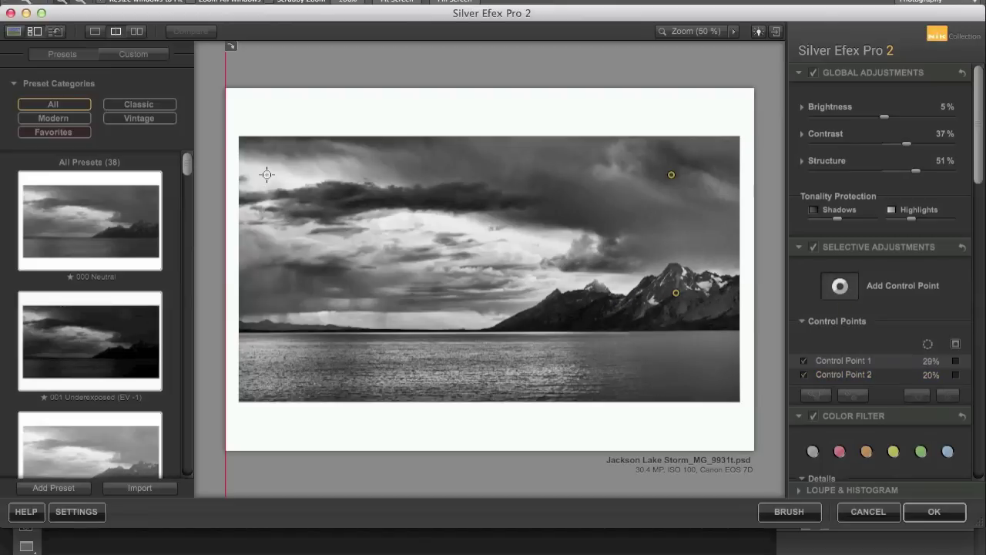
pyautogui.click(266, 175)
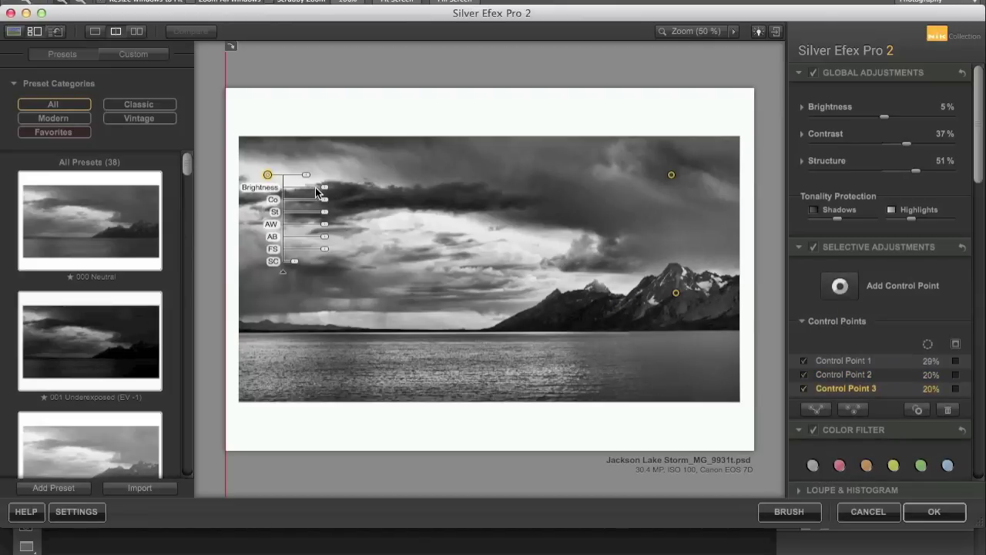
pyautogui.moveTo(324, 188); pyautogui.dragTo(314, 193)
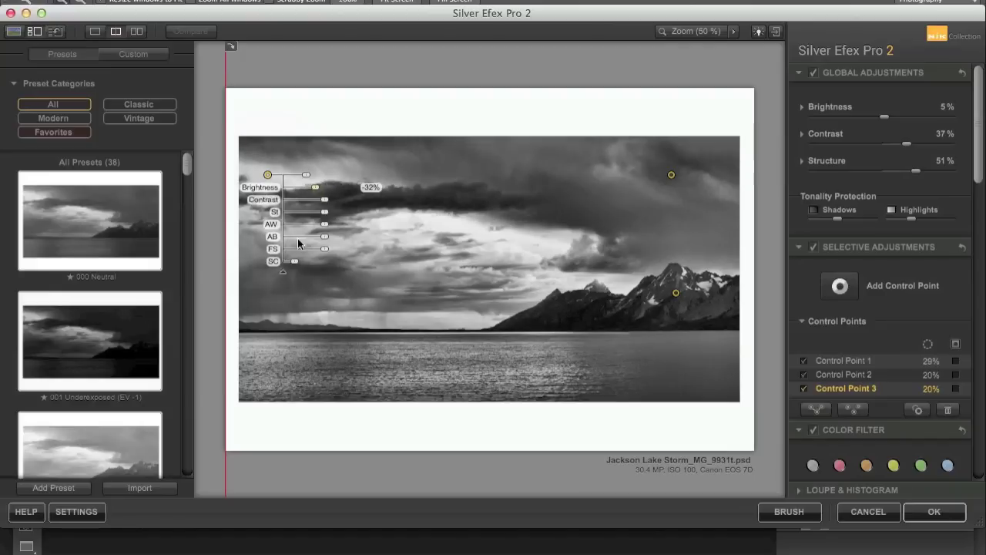
pyautogui.click(839, 287)
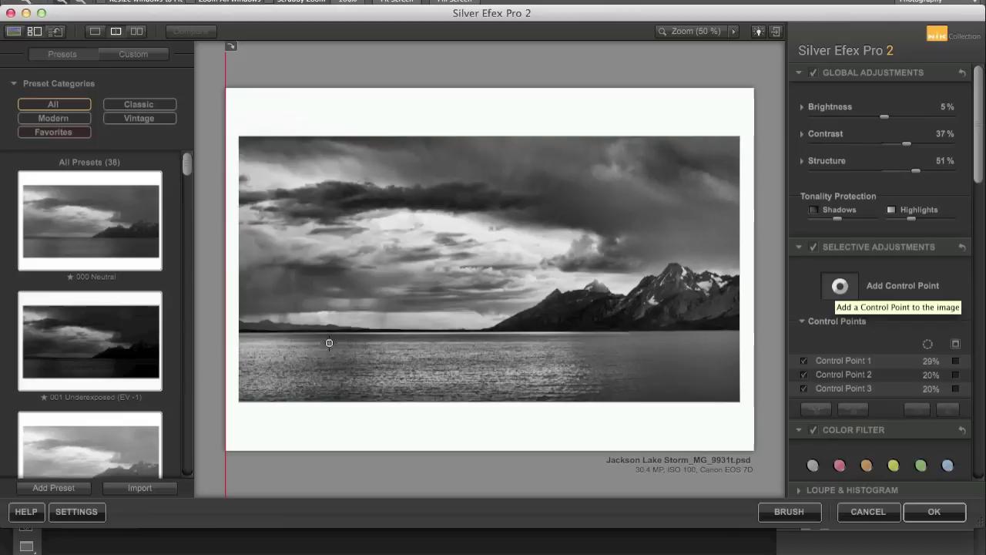
pyautogui.click(263, 372)
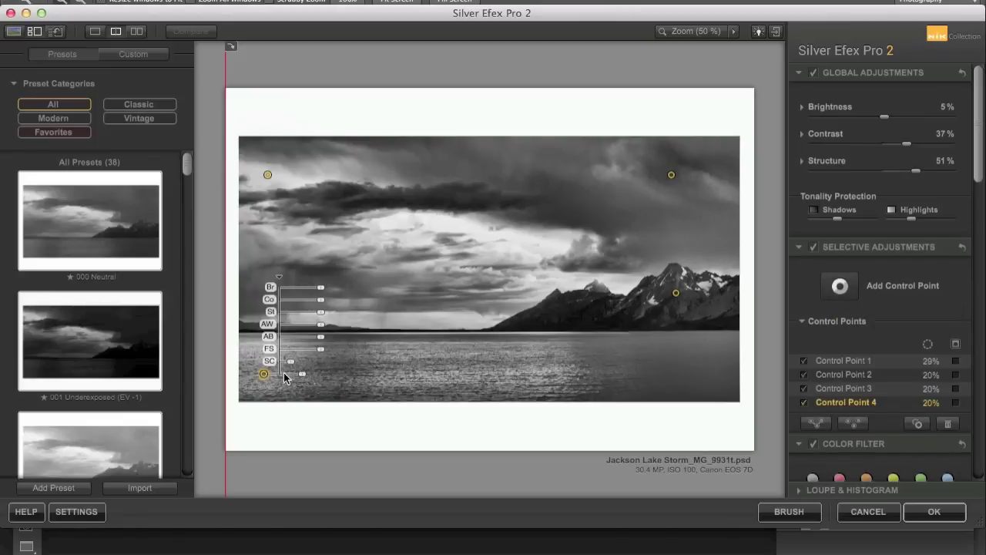
pyautogui.moveTo(321, 288); pyautogui.dragTo(315, 293)
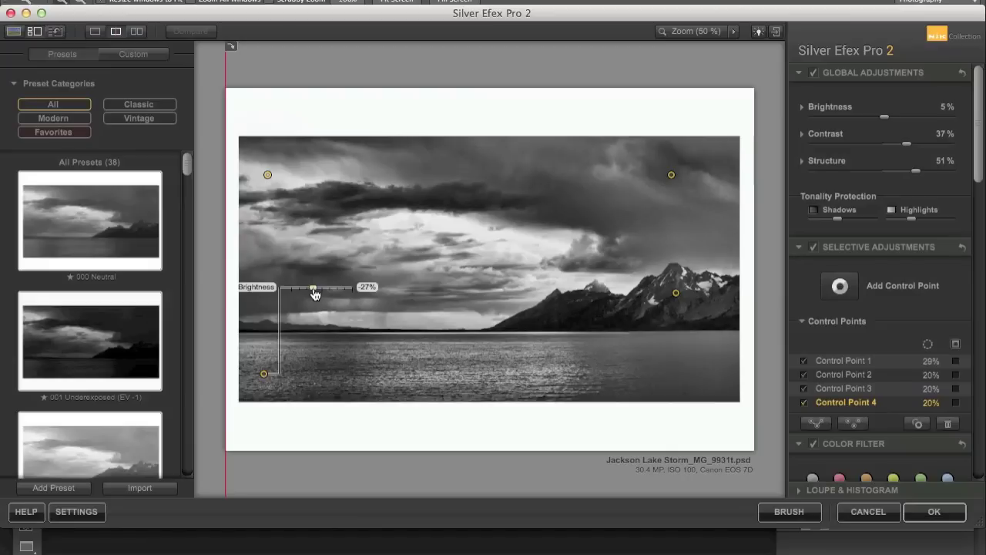
# Step: Add a control point on the bright central clouds with Brightness 9%, increased Contrast and Structure 37%
pyautogui.click(840, 286)
pyautogui.click(476, 256)
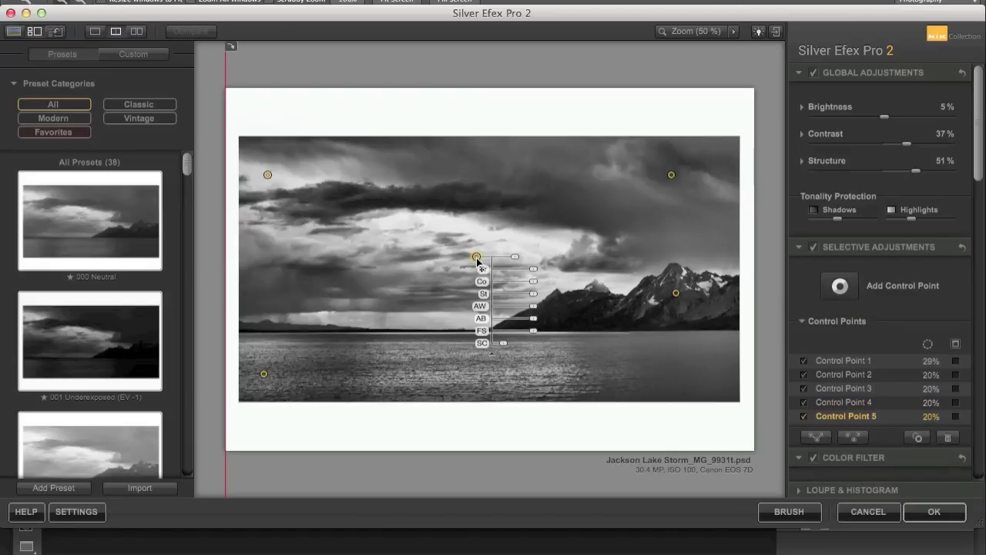
pyautogui.click(533, 271)
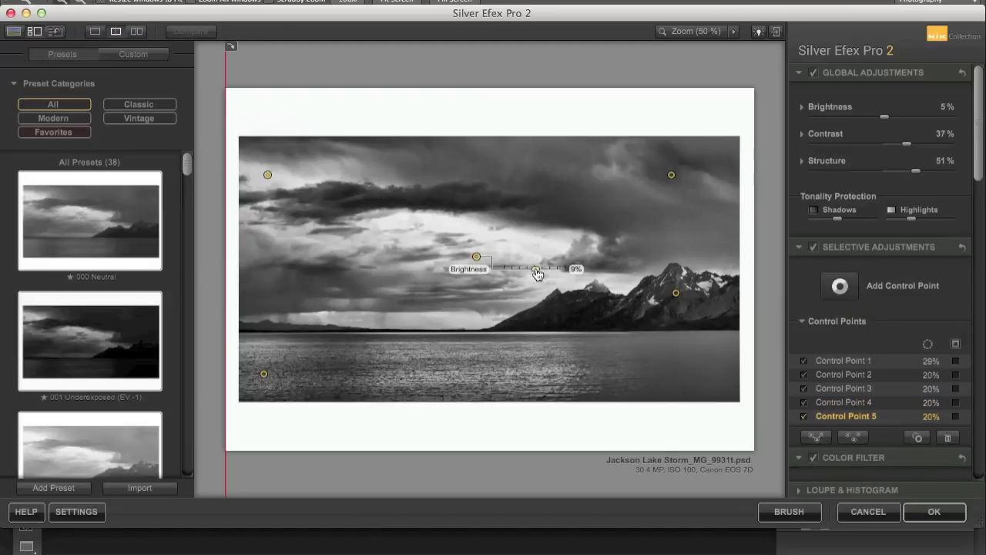
pyautogui.moveTo(533, 285); pyautogui.dragTo(547, 300)
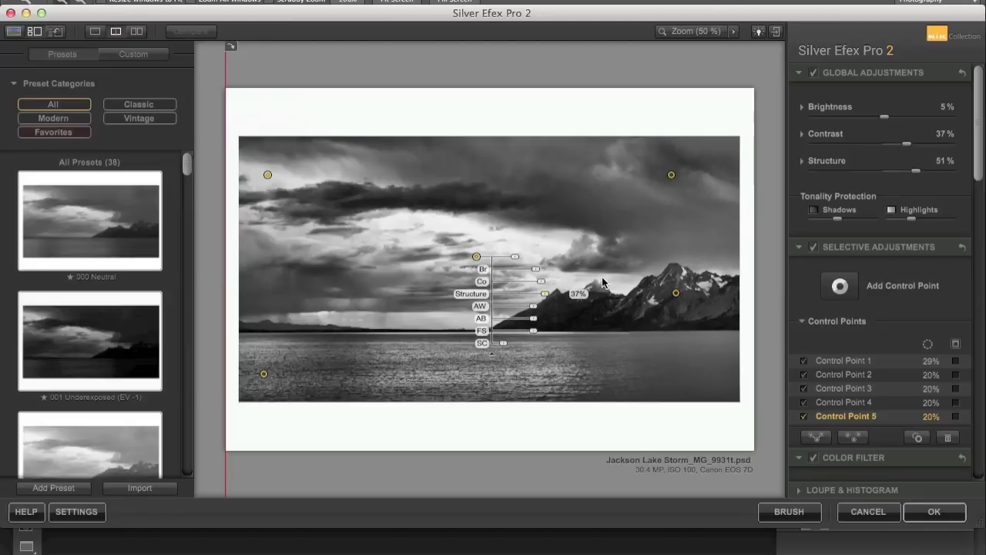
# Step: Add a control point on the water at the middle of the lake and set its Brightness to 11%
pyautogui.click(844, 288)
pyautogui.click(481, 361)
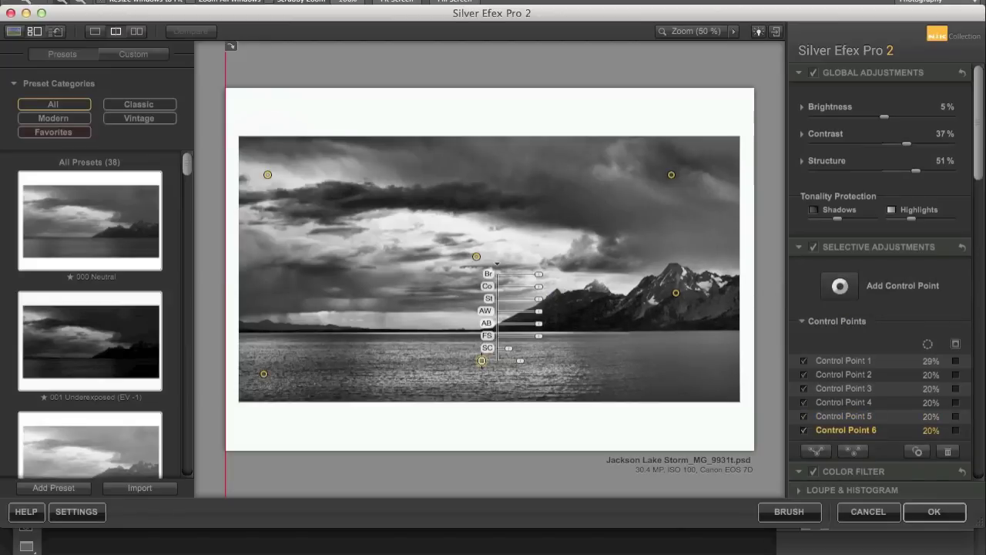
pyautogui.moveTo(539, 275); pyautogui.dragTo(543, 281)
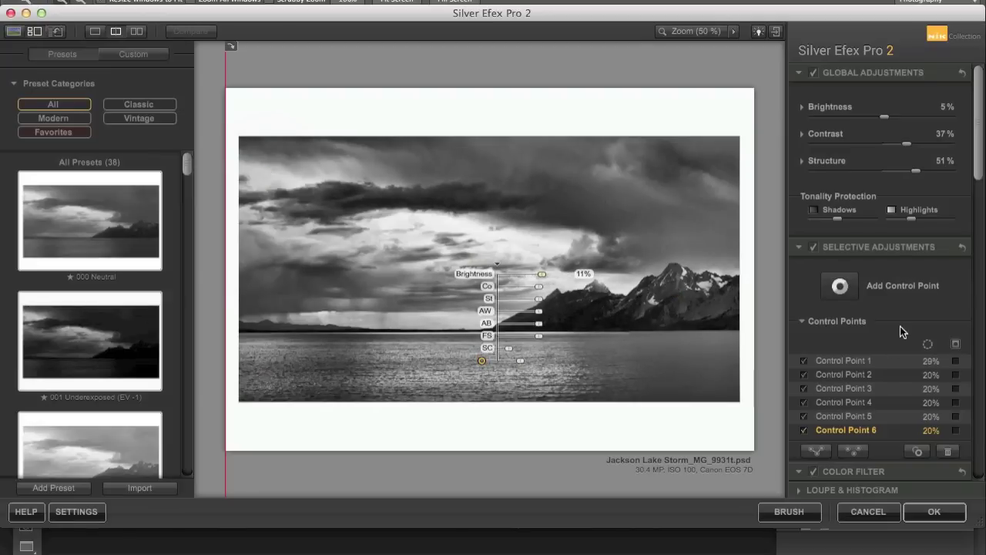
# Step: Examine the selection masks of Control Points 1, 2, 3 and 5 to see which areas each one affects
pyautogui.click(956, 363)
pyautogui.click(719, 347)
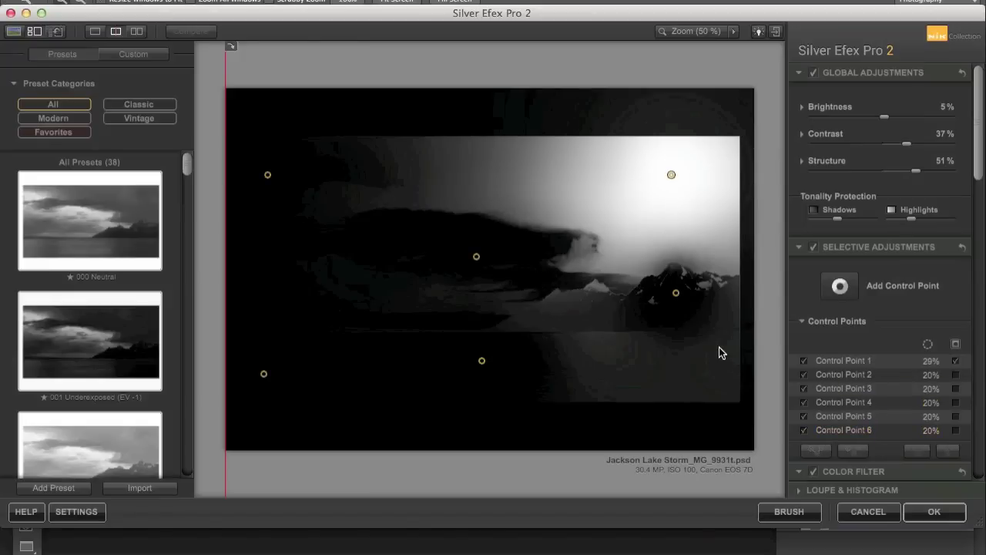
pyautogui.click(955, 376)
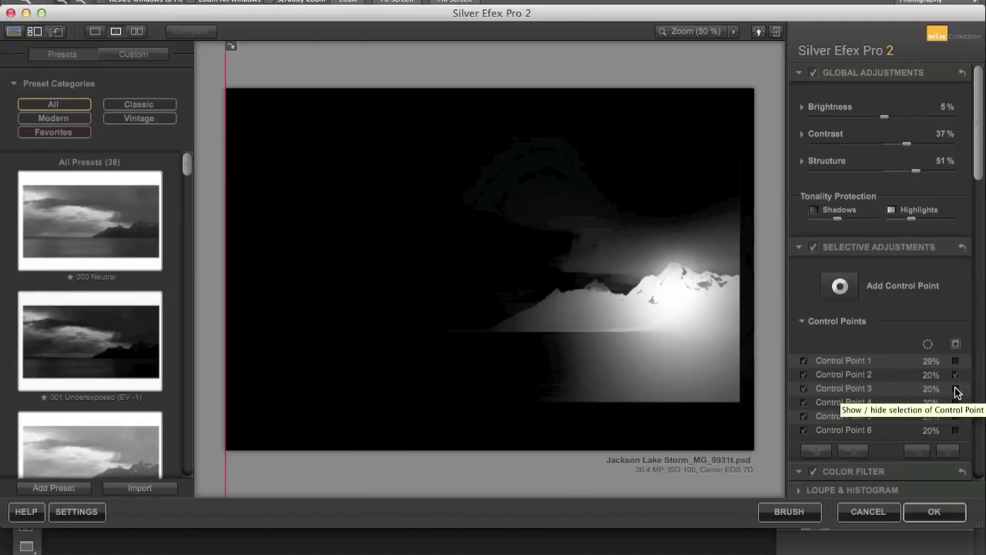
pyautogui.click(955, 389)
pyautogui.click(955, 376)
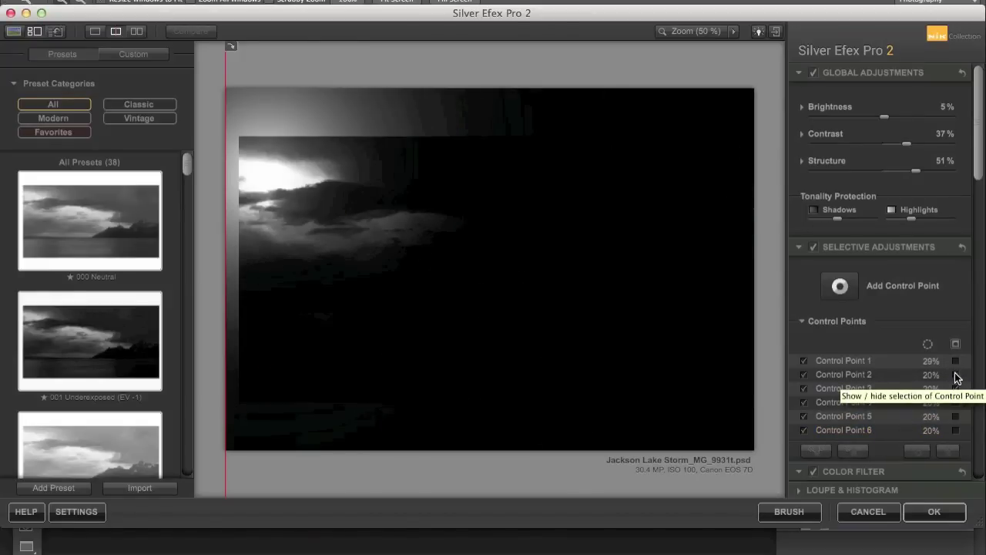
pyautogui.click(955, 416)
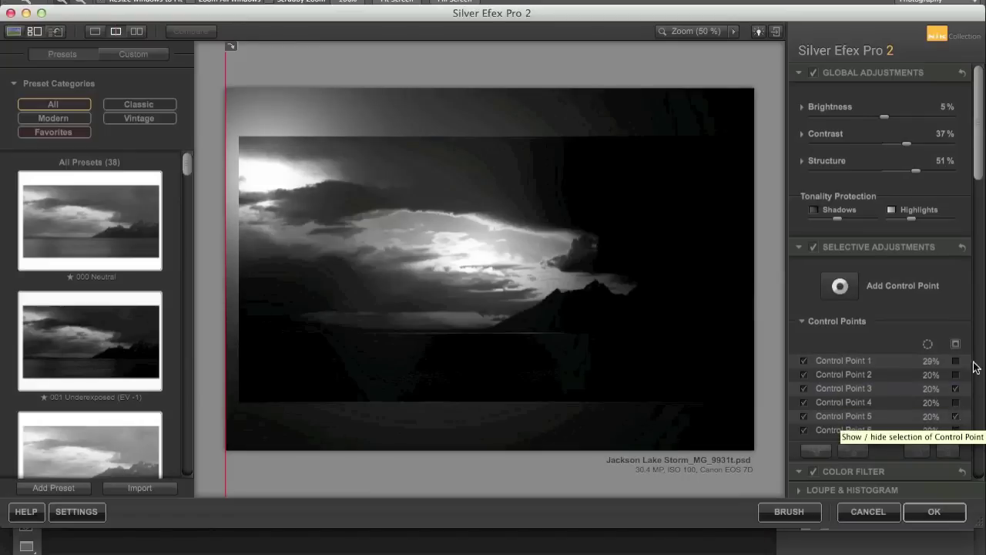
pyautogui.moveTo(979, 177); pyautogui.dragTo(979, 218)
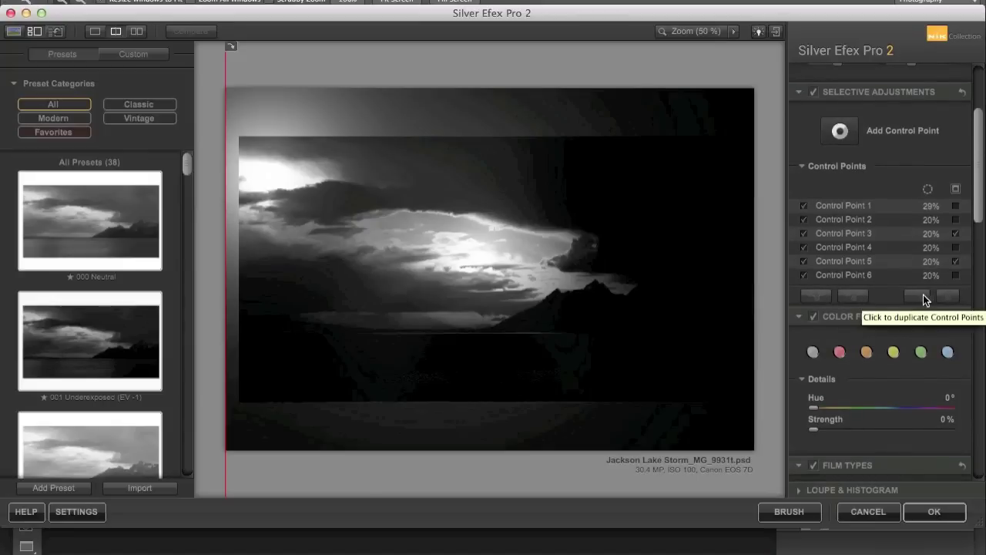
# Step: Browse the film type presets and keep the Custom film type
pyautogui.moveTo(978, 216)
pyautogui.mouseDown()
pyautogui.moveTo(975, 319)
pyautogui.moveTo(972, 234)
pyautogui.mouseUp()
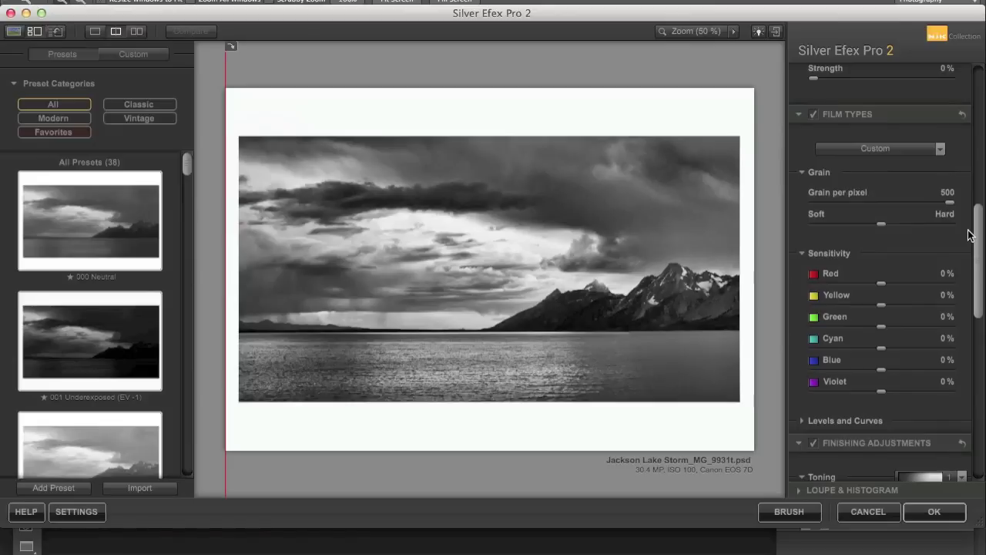
pyautogui.click(908, 152)
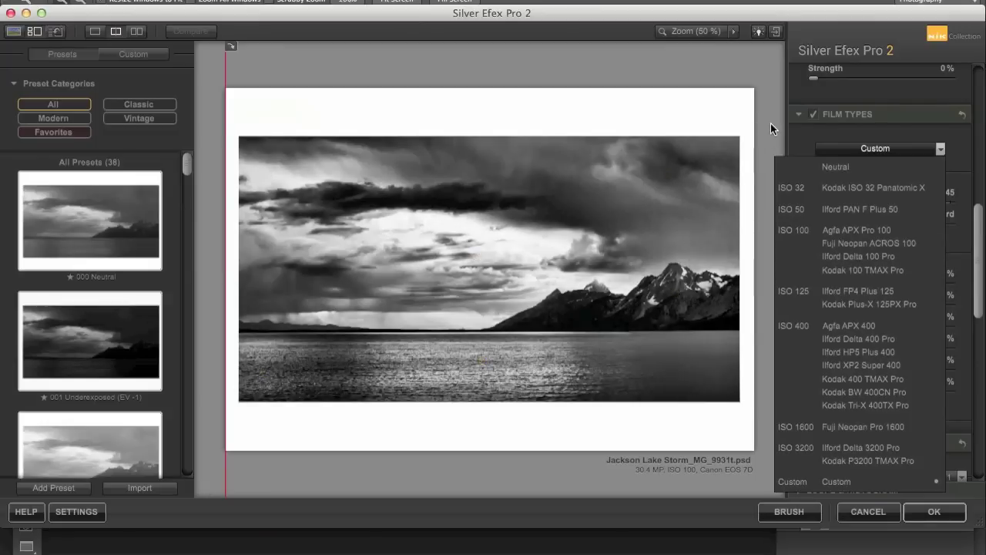
pyautogui.click(770, 123)
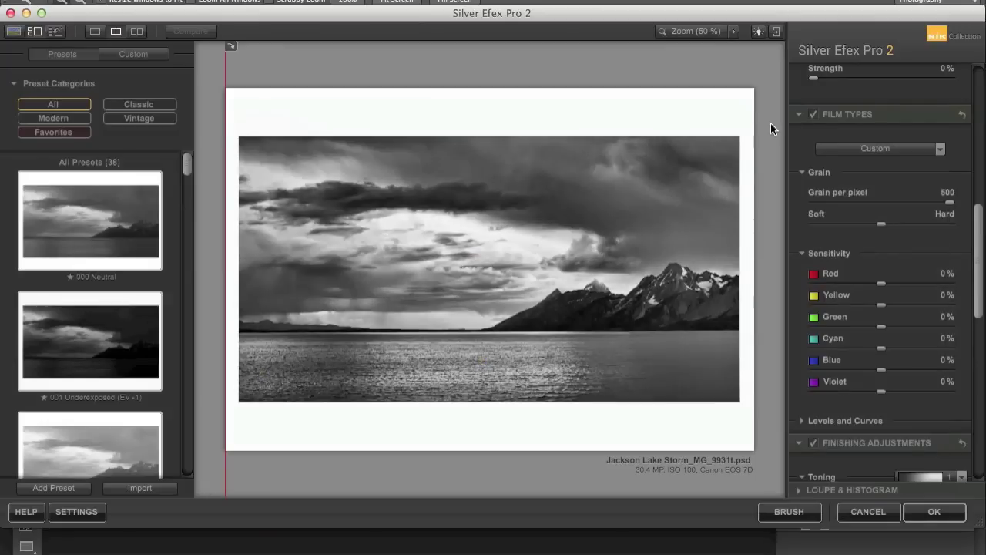
# Step: Set Grain per pixel to 351 and check the grain up close in the clouds, shoreline and water
pyautogui.click(906, 201)
pyautogui.moveTo(906, 201); pyautogui.dragTo(909, 201)
pyautogui.click(729, 31)
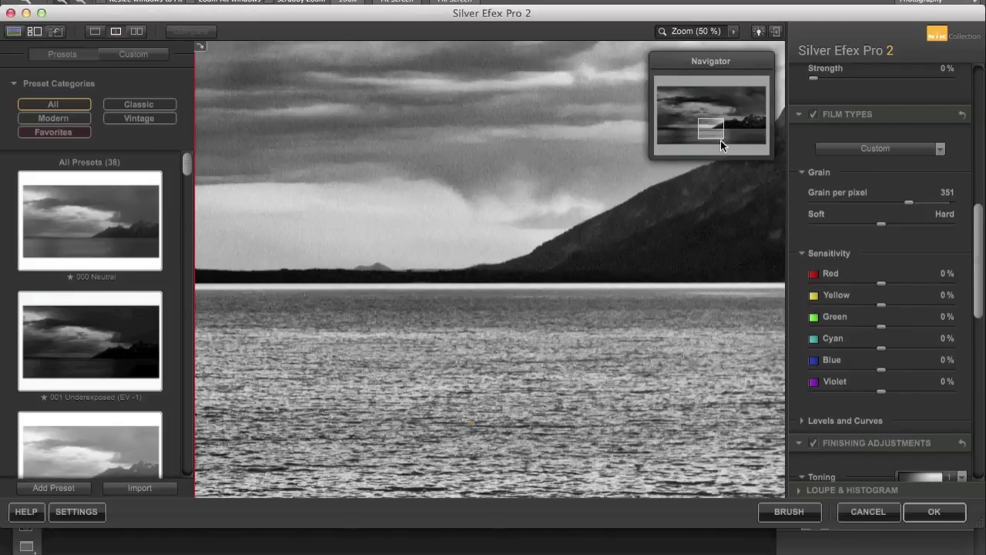
pyautogui.moveTo(714, 128); pyautogui.dragTo(695, 125)
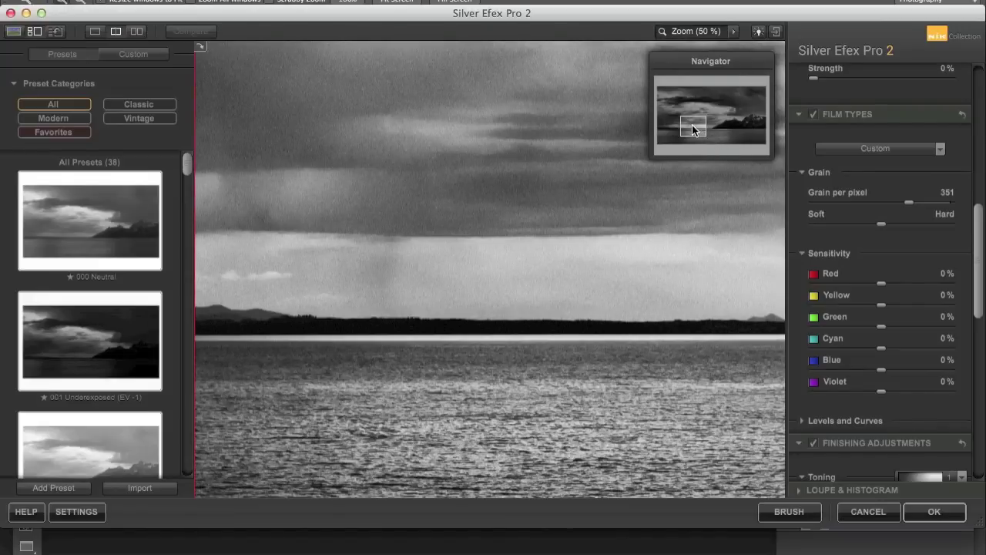
pyautogui.moveTo(693, 125); pyautogui.dragTo(702, 125)
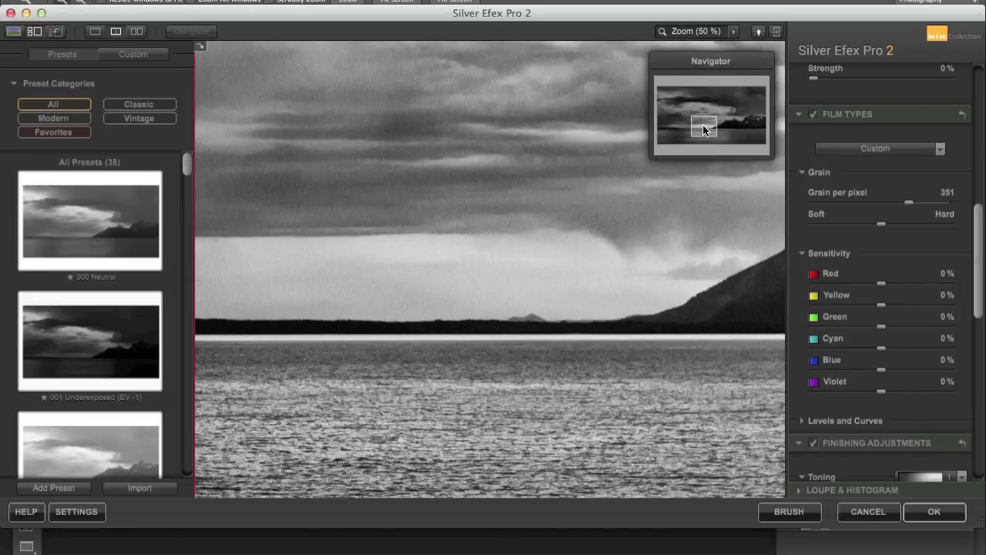
pyautogui.click(688, 34)
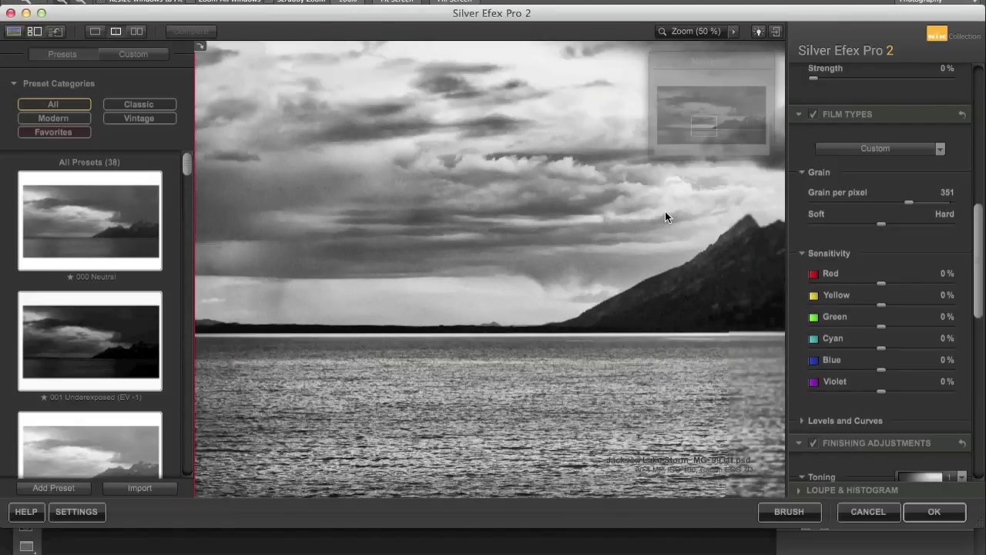
pyautogui.click(665, 212)
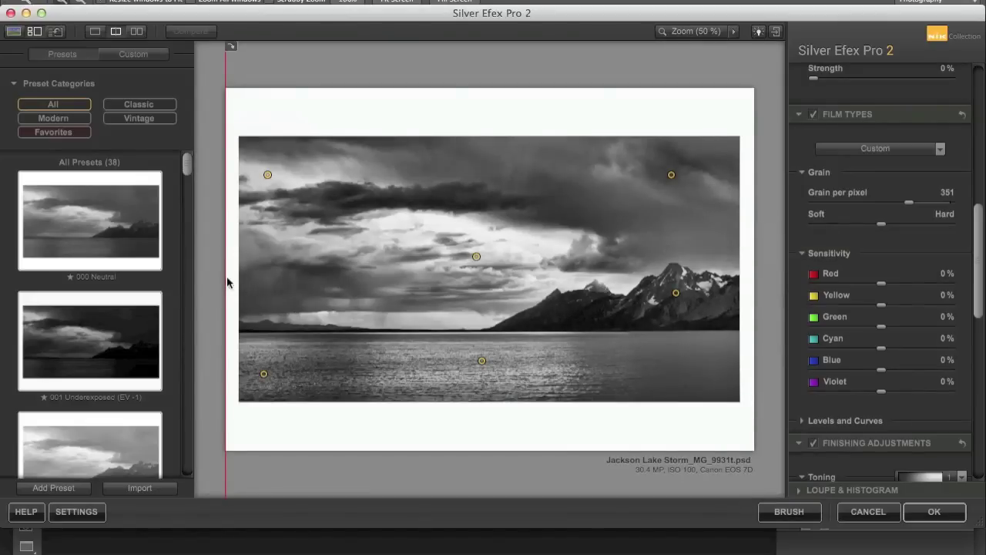
pyautogui.moveTo(226, 281); pyautogui.dragTo(229, 328)
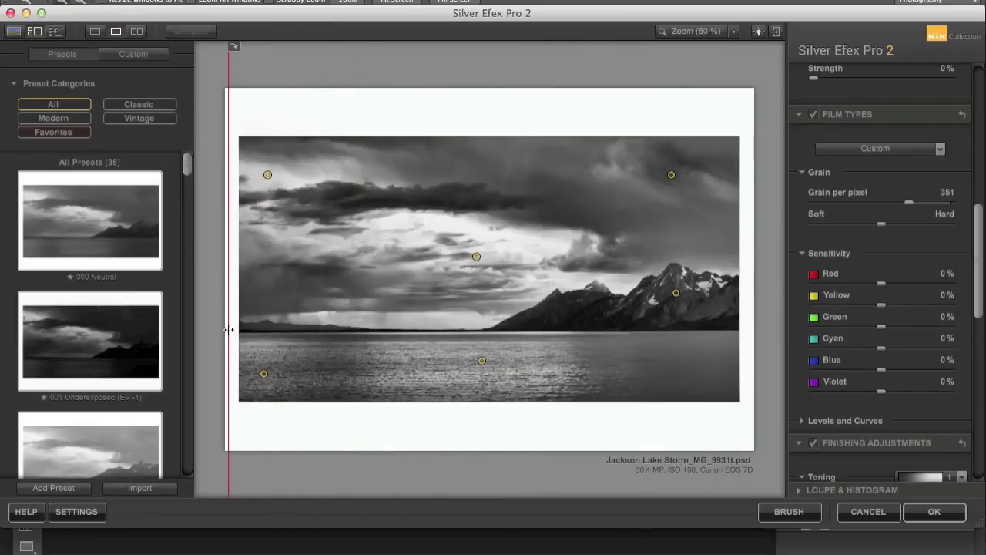
# Step: Preview the toning presets on the photo and keep Neutral toning 1
pyautogui.scroll(-4, 978, 359)
pyautogui.scroll(-4, 978, 368)
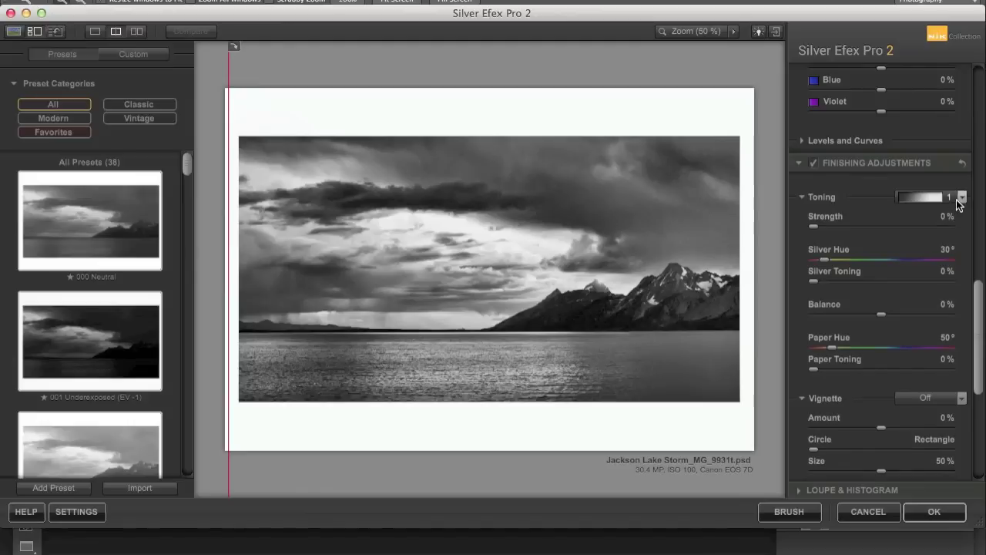
pyautogui.click(961, 198)
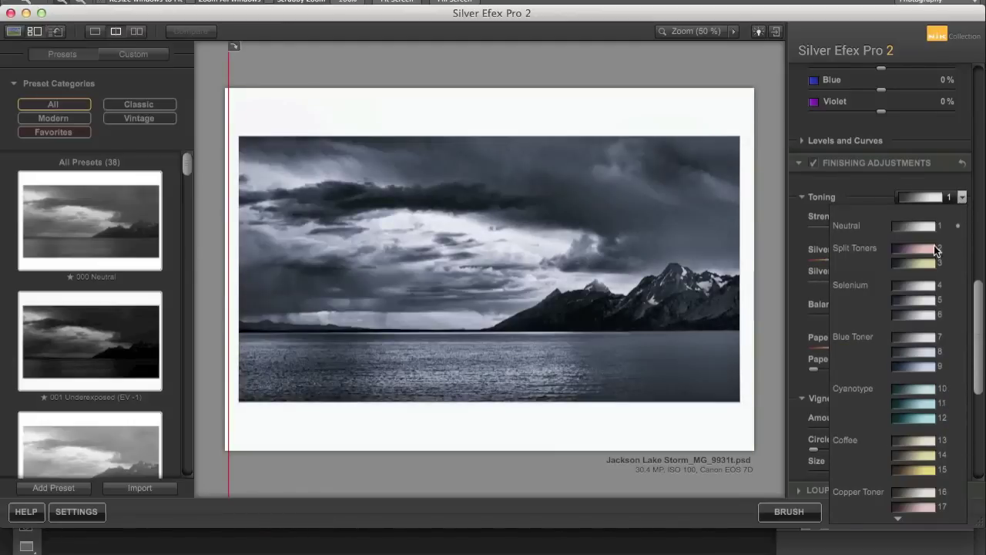
pyautogui.click(916, 225)
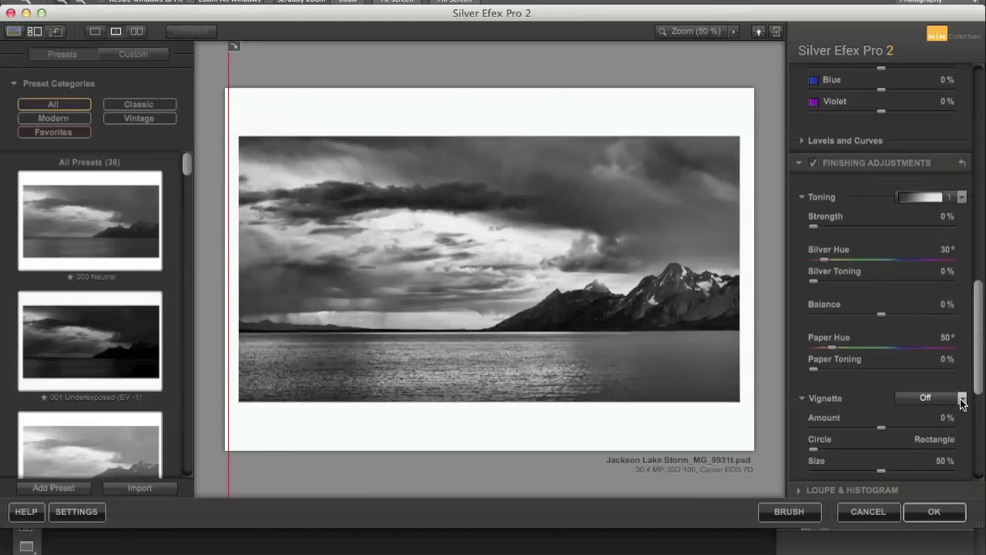
# Step: Preview the vignette presets without applying one and review the Burn Edges and Image Borders settings
pyautogui.moveTo(979, 391); pyautogui.dragTo(980, 417)
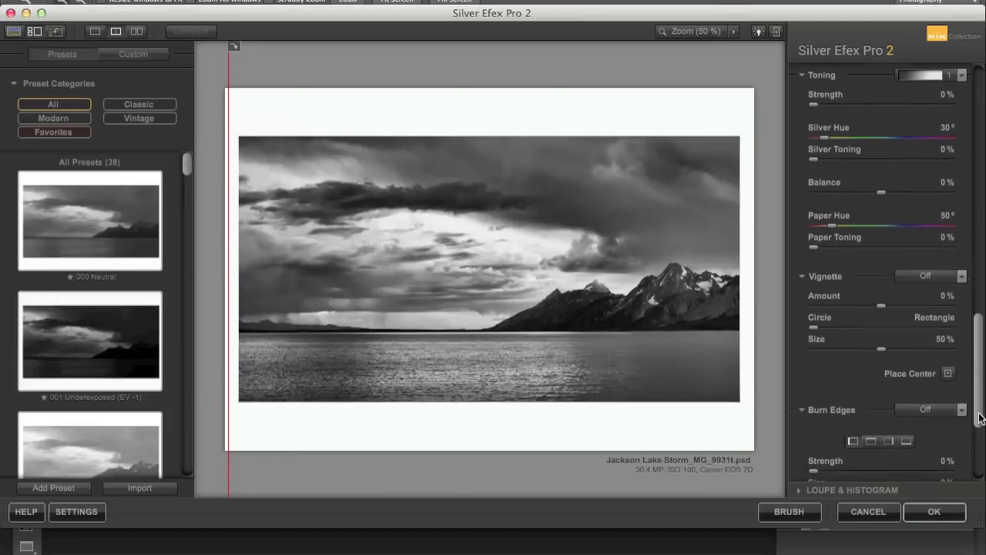
pyautogui.click(928, 276)
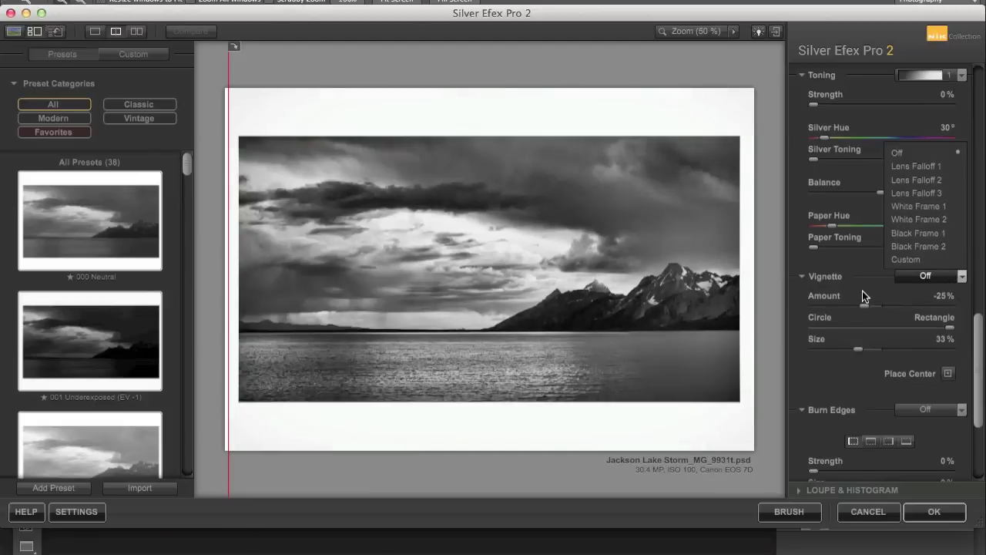
pyautogui.click(977, 408)
pyautogui.moveTo(977, 409); pyautogui.dragTo(982, 484)
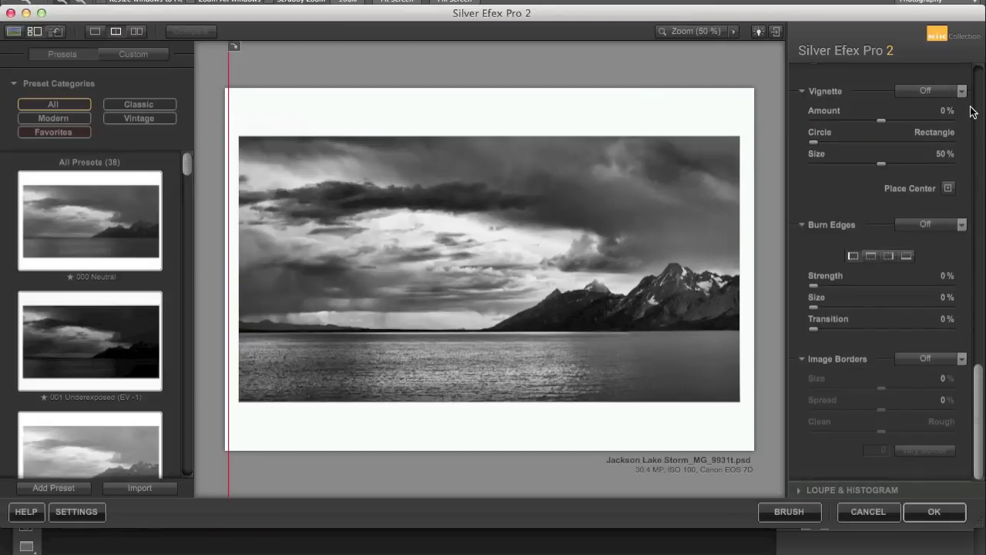
# Step: Apply the Silver Efex Pro 2 conversion and toggle its new layer's visibility to compare it with the colour Background
pyautogui.click(923, 507)
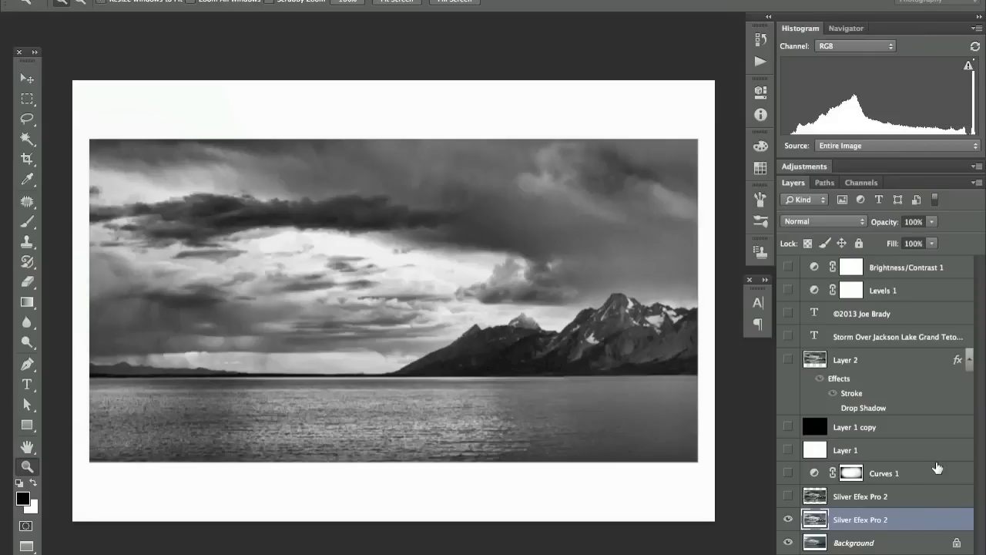
pyautogui.click(787, 519)
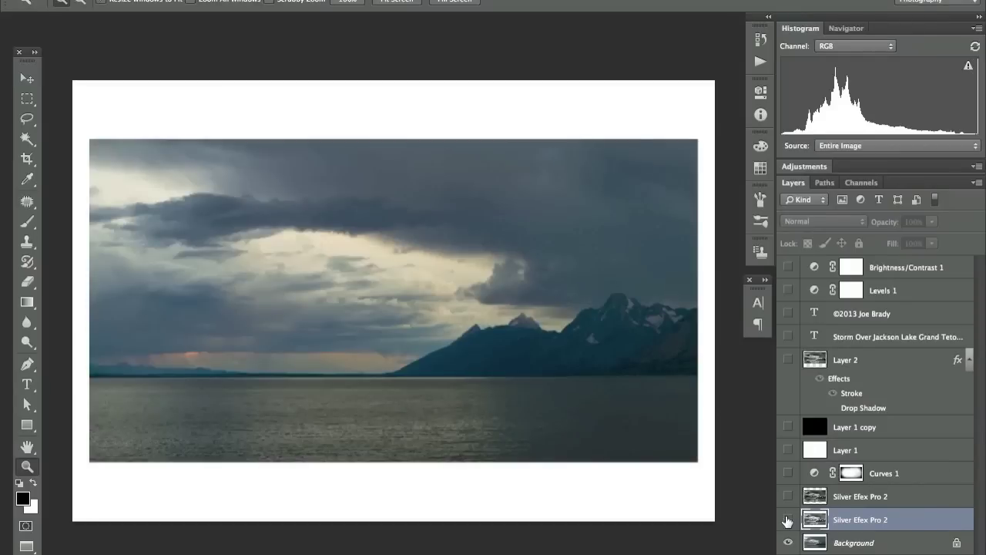
pyautogui.click(788, 519)
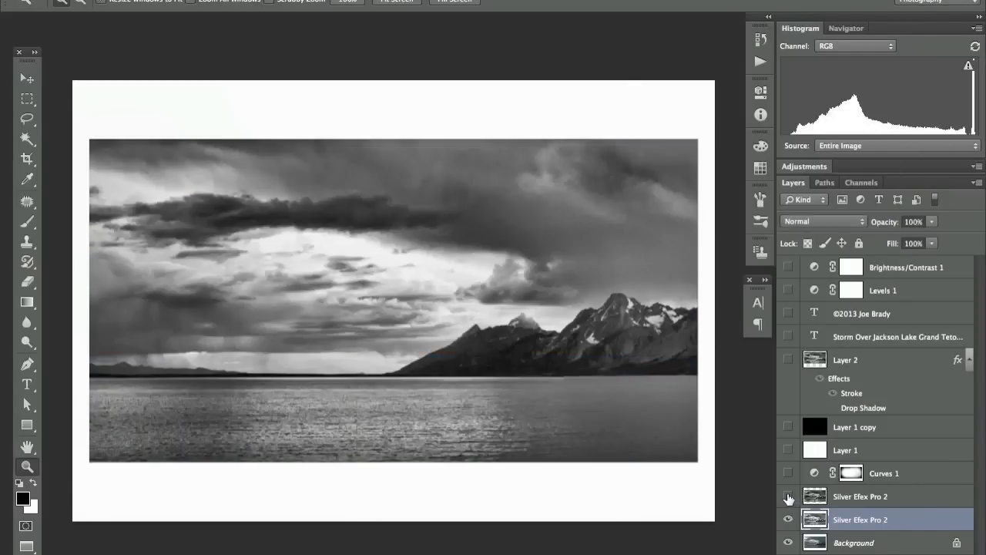
# Step: Remove the older hidden Silver Efex Pro 2 layer and make all layers from Curves 1 up to Brightness/Contrast 1 visible
pyautogui.hotkey('ctrl', 'z')
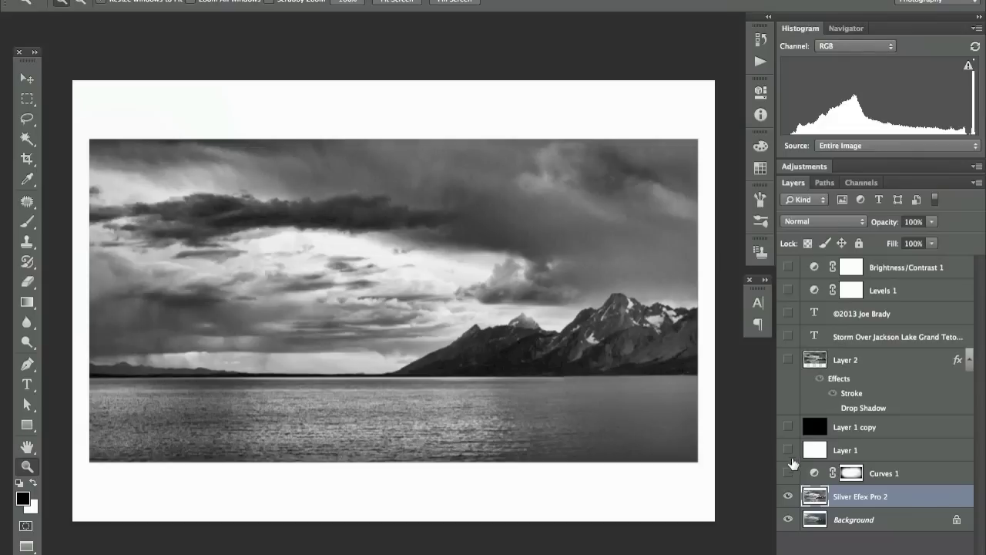
pyautogui.moveTo(787, 473); pyautogui.dragTo(785, 268)
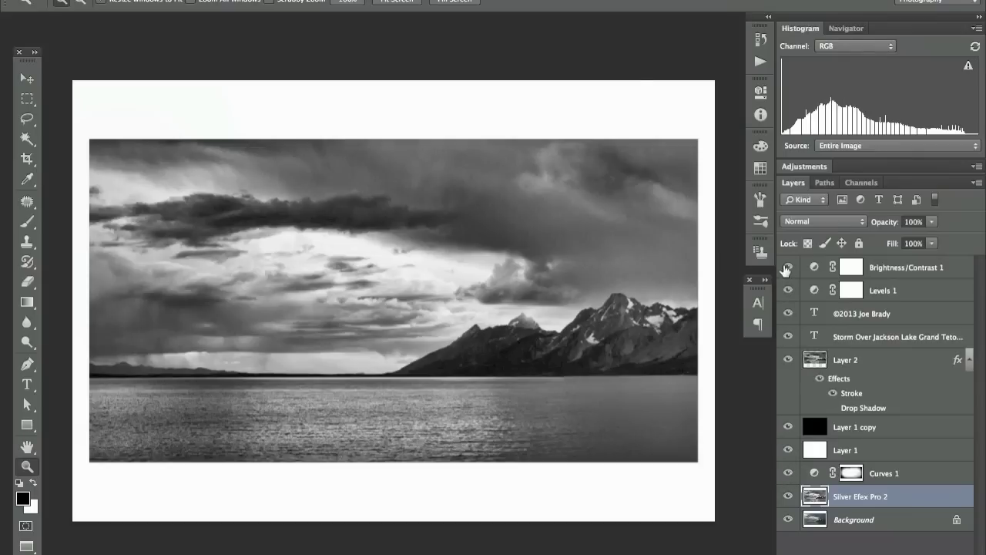
# Step: View the finished poster full screen and compare it with the colour original by hiding and reshowing all layers above Background
pyautogui.press('f')
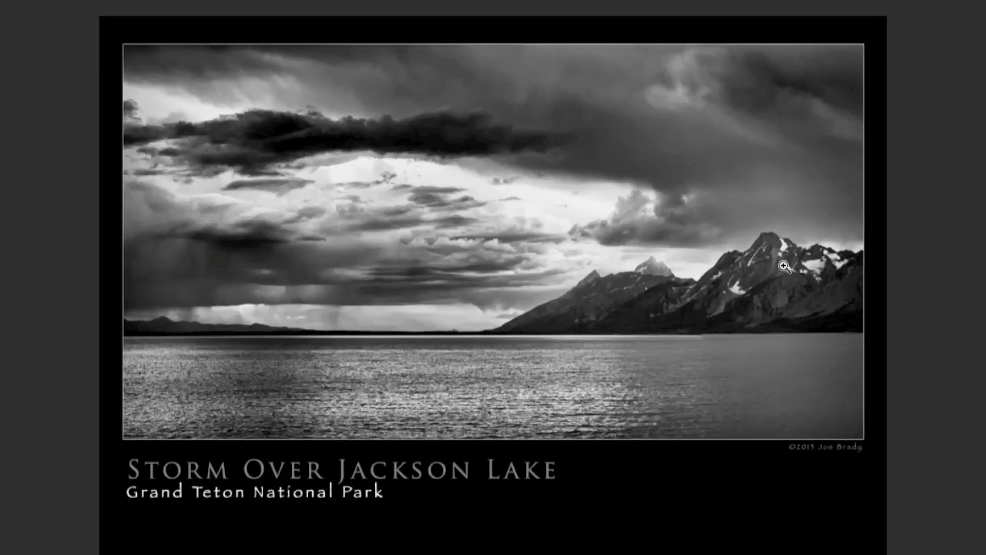
pyautogui.press('f')
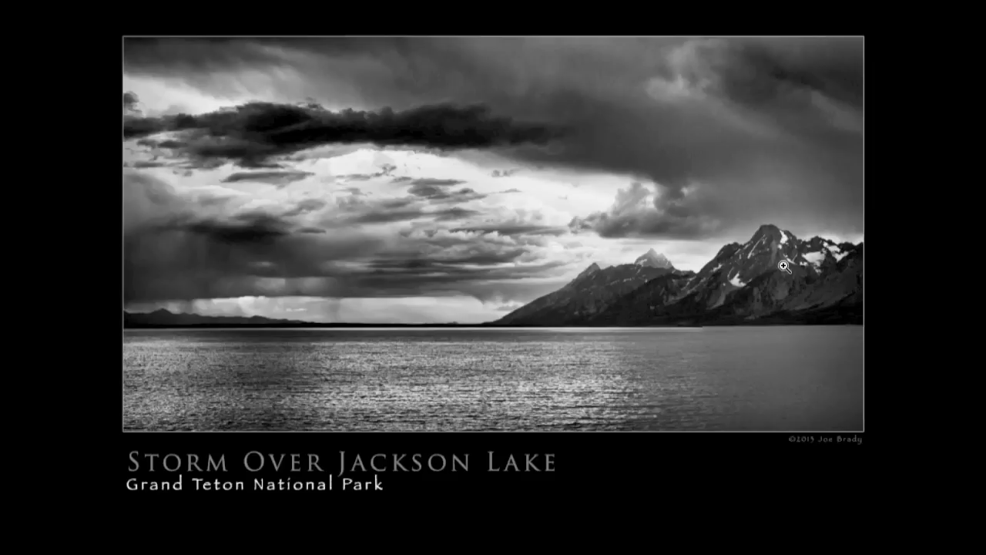
pyautogui.press('Tab')
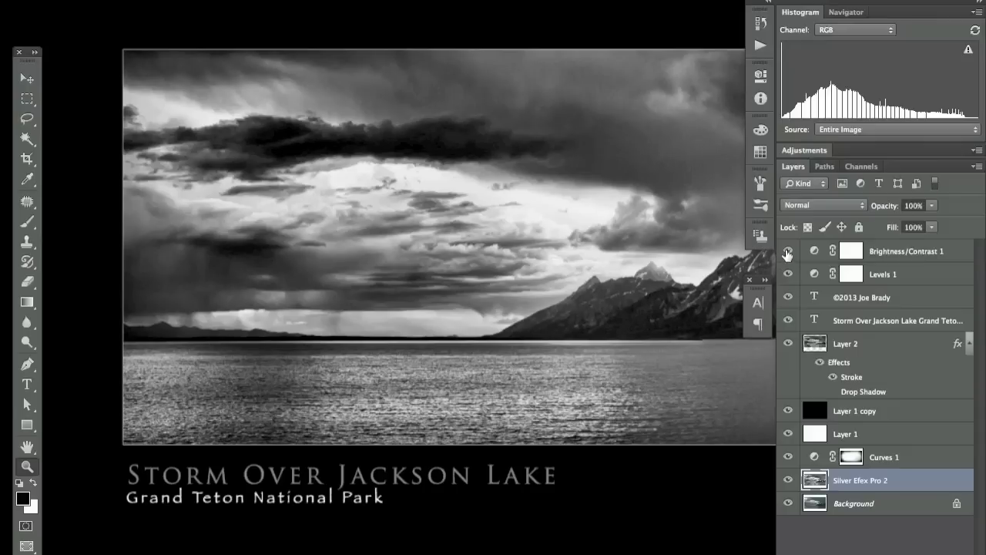
pyautogui.moveTo(787, 409); pyautogui.dragTo(789, 480)
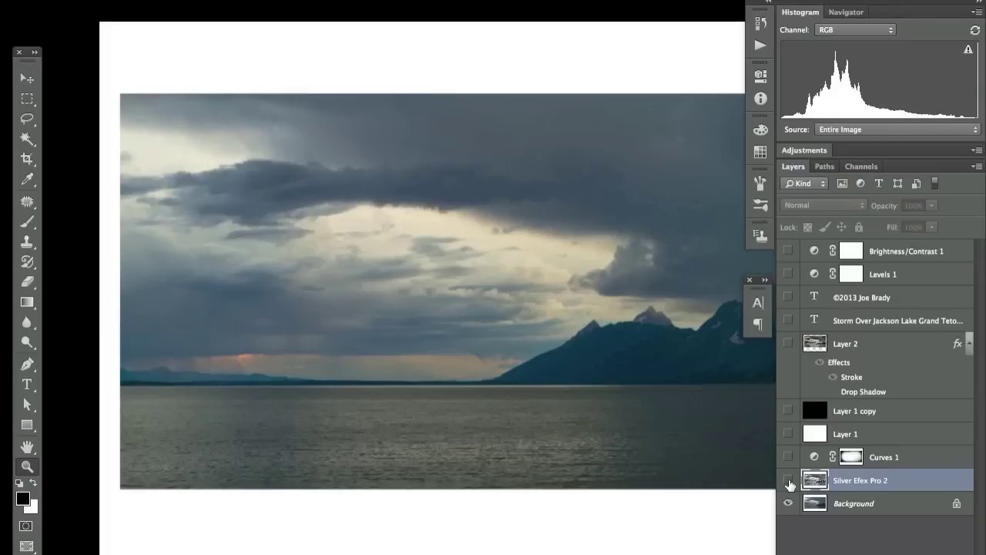
pyautogui.moveTo(789, 483); pyautogui.dragTo(788, 254)
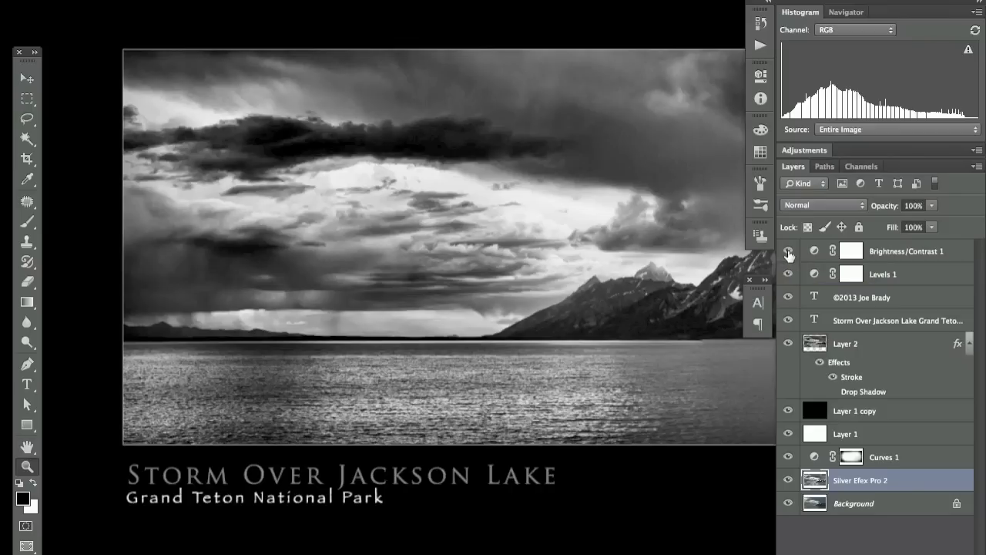
pyautogui.press('Tab')
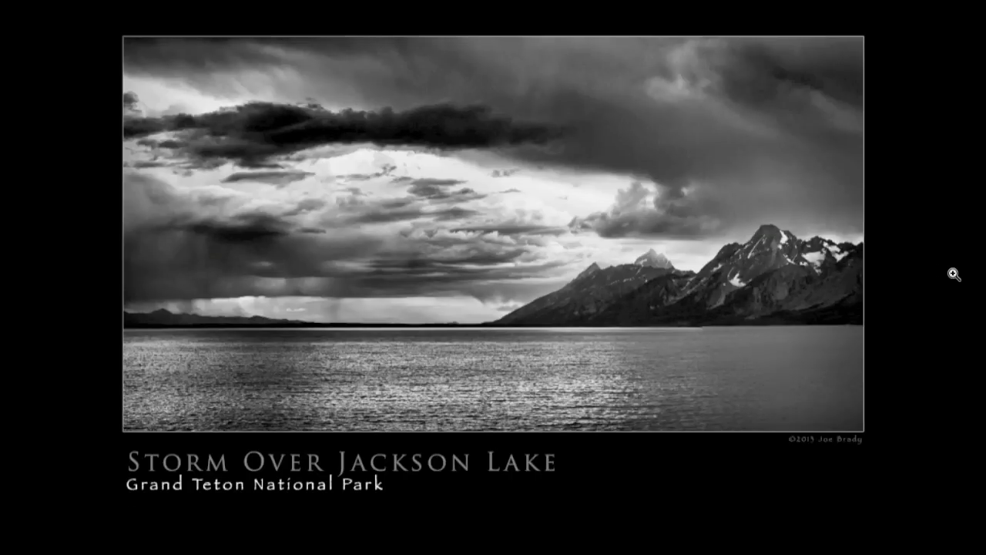